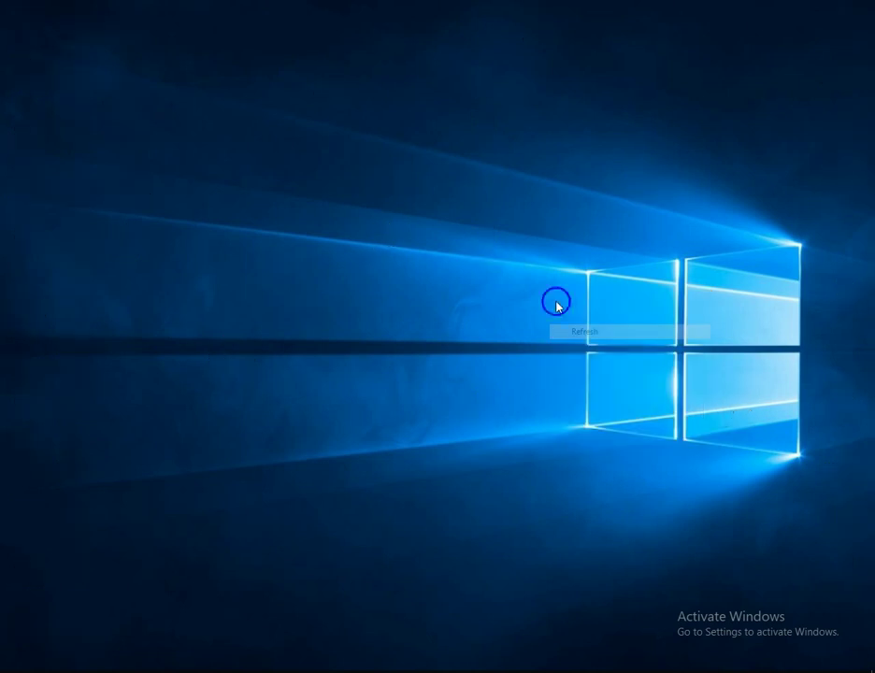
Refresh the desktop twice and bring back the Chrome window showing the SMC home page
right_click(557, 301)
click(576, 348)
right_click(560, 309)
click(576, 349)
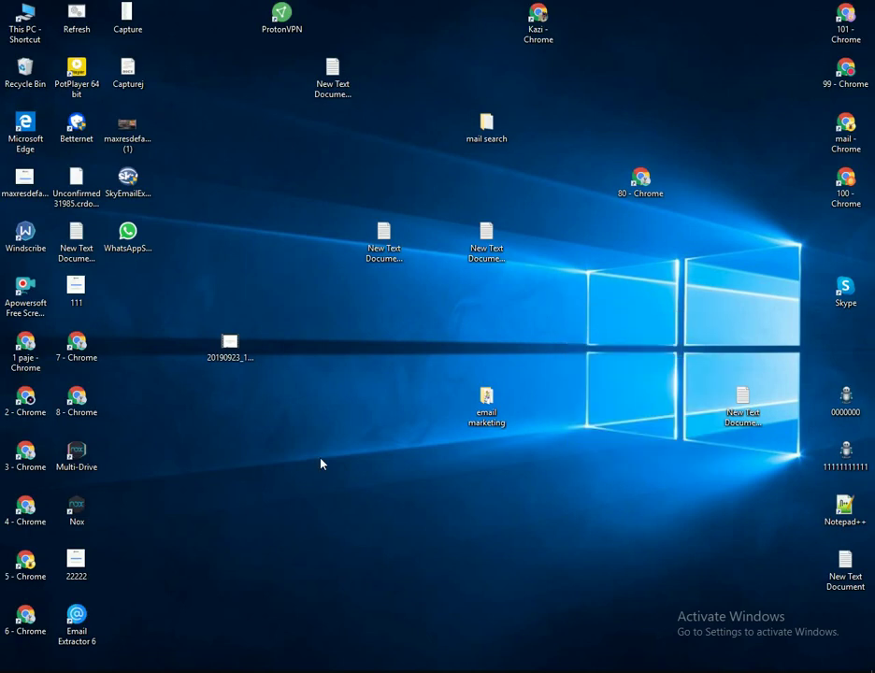
key(alt+Tab)
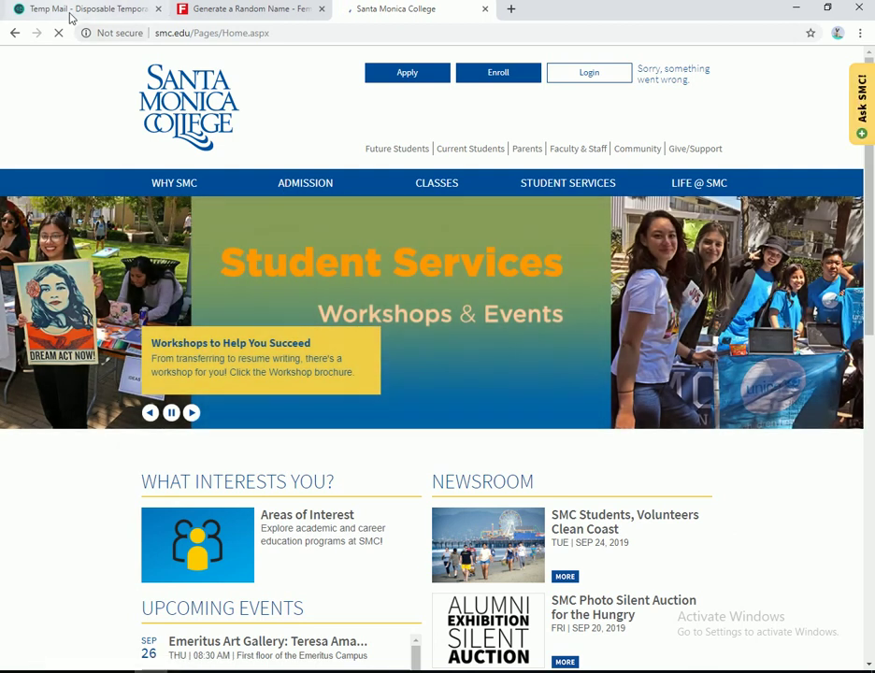
Check the Temp Mail and name generator tabs, then return to the Santa Monica College tab
click(72, 14)
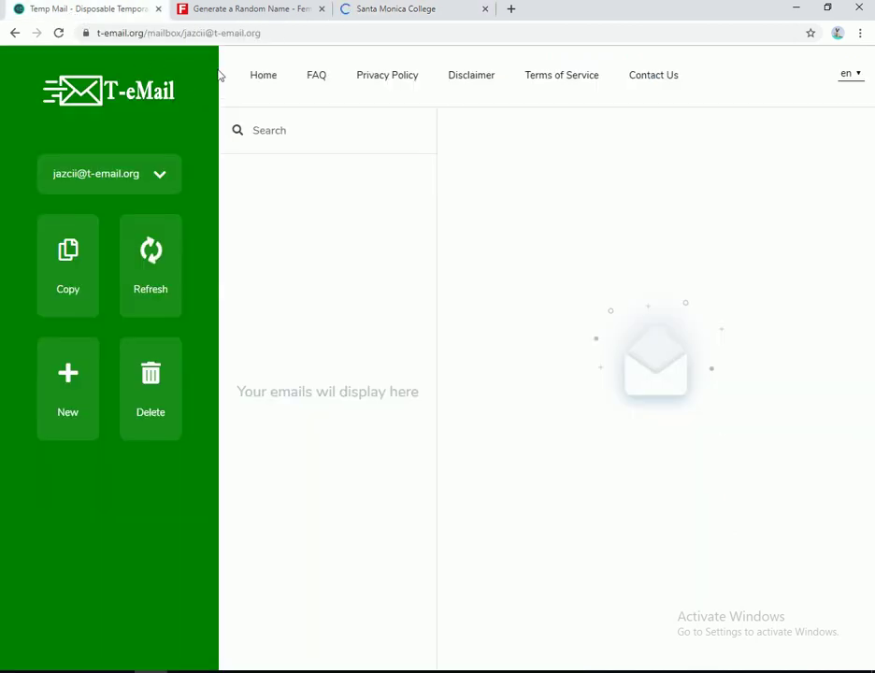
click(251, 10)
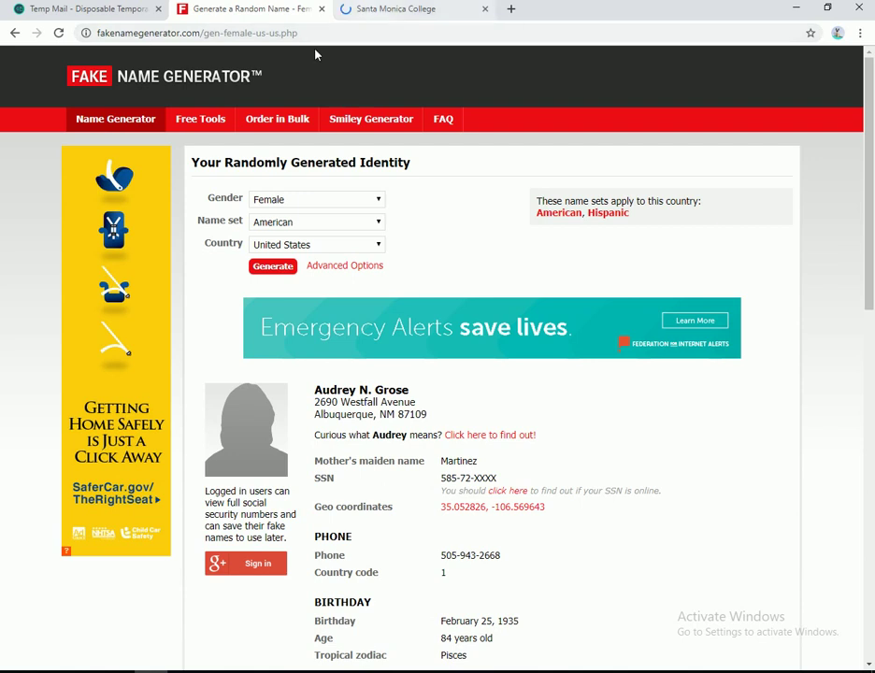
click(397, 11)
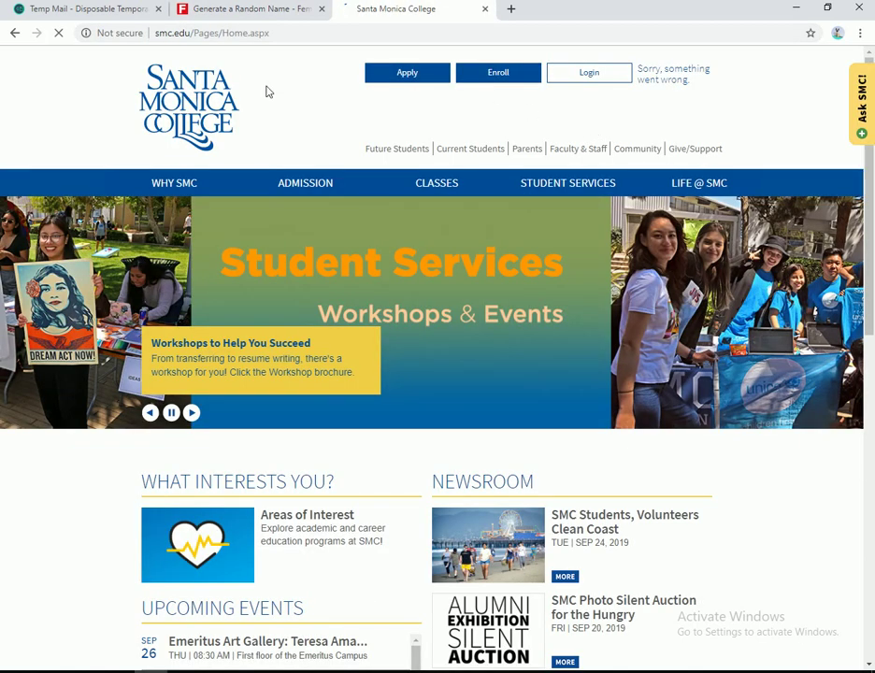
drag(156, 33, 173, 35)
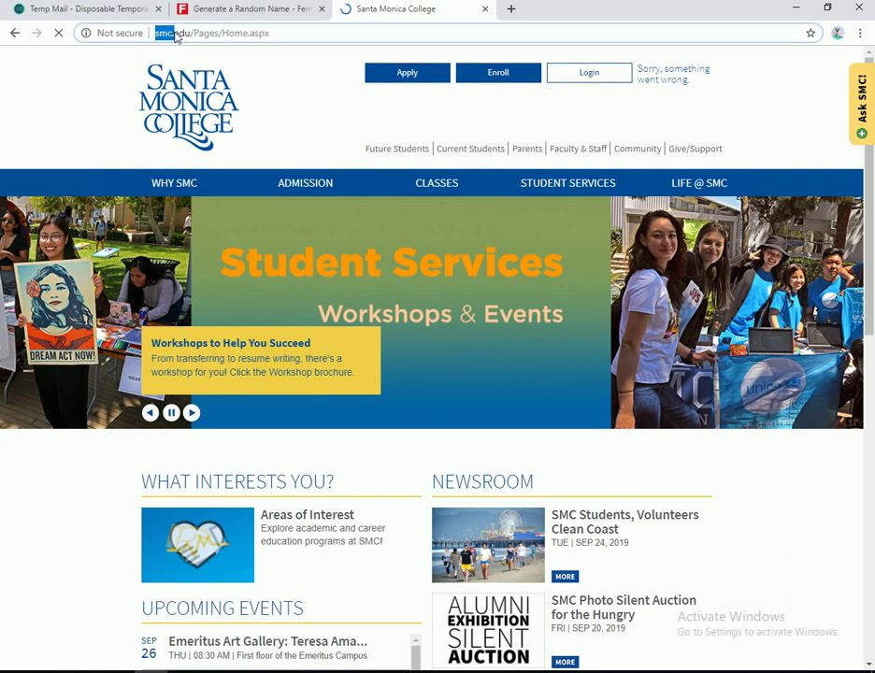
click(246, 88)
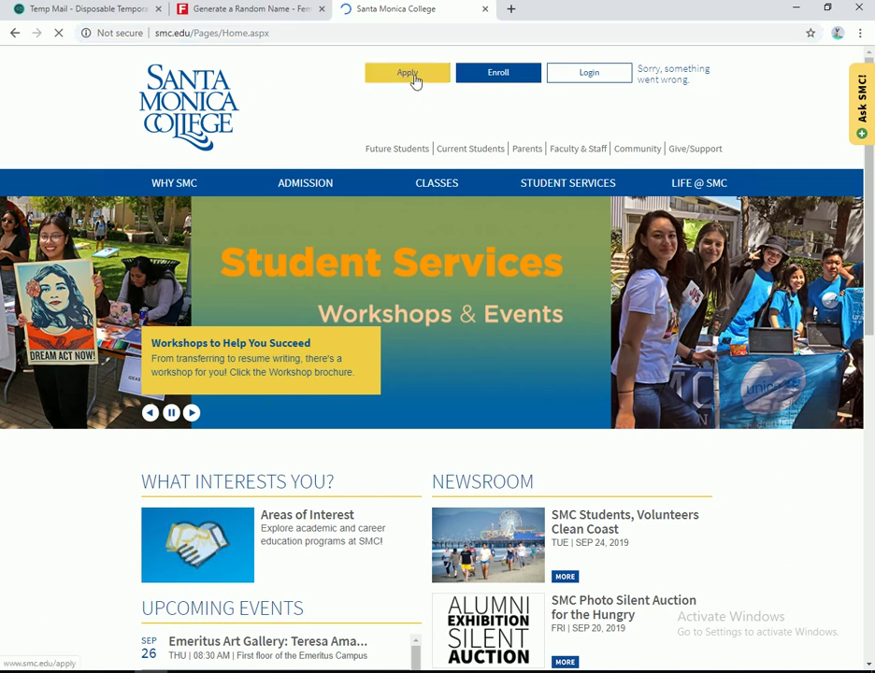
From Apply, choose Incoming Transfer 'Apply Now!', close the old tab, and click 'Apply to SMC Today!'
click(415, 82)
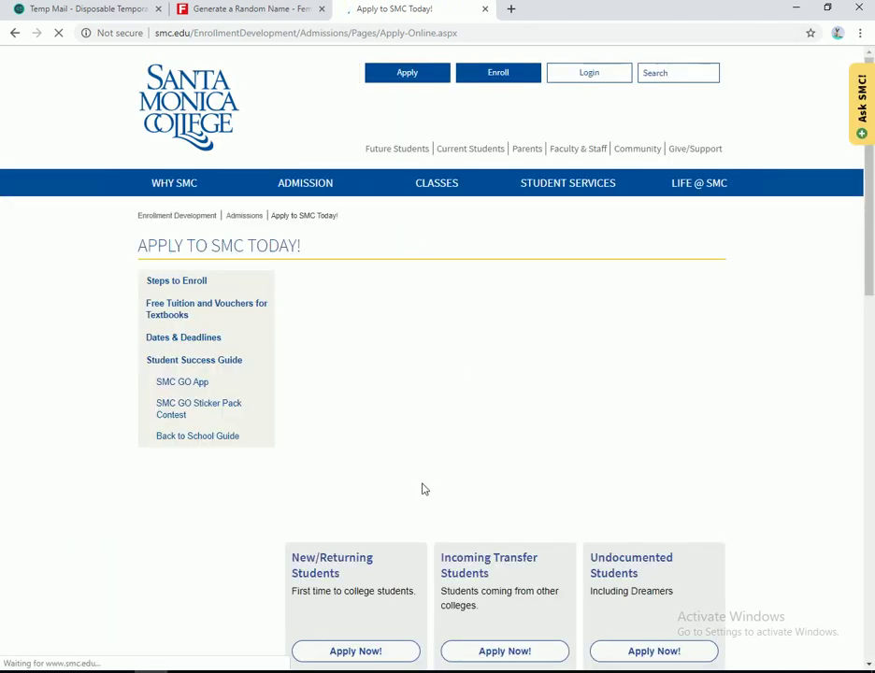
scroll(529, 579, down, 3)
click(498, 447)
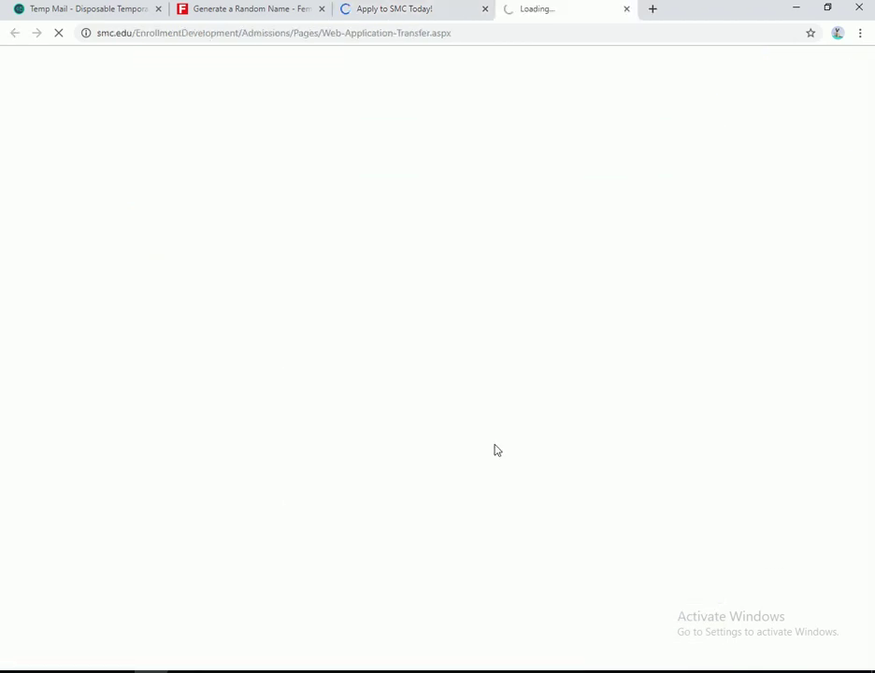
click(471, 21)
click(484, 9)
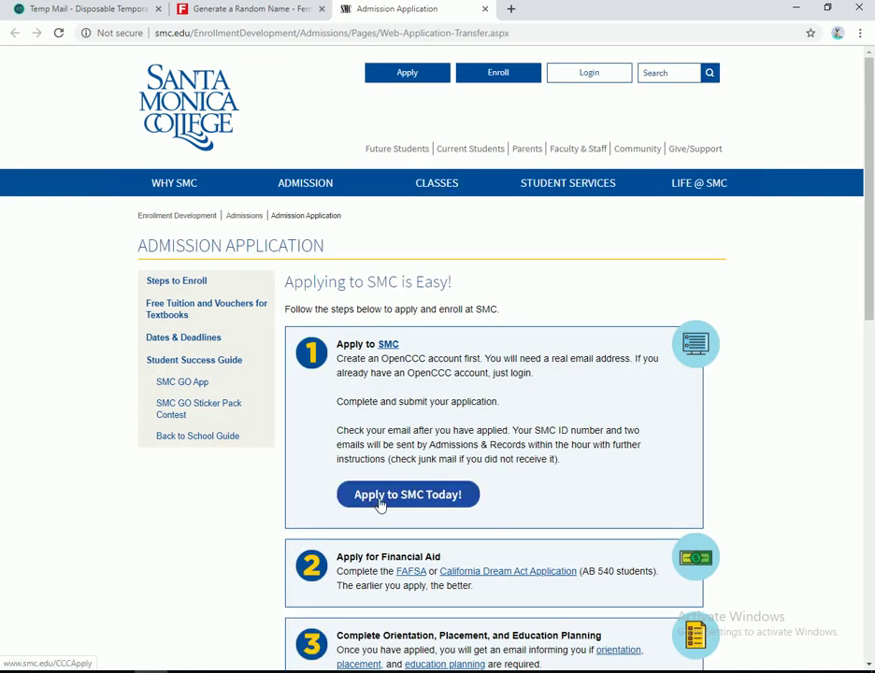
click(439, 502)
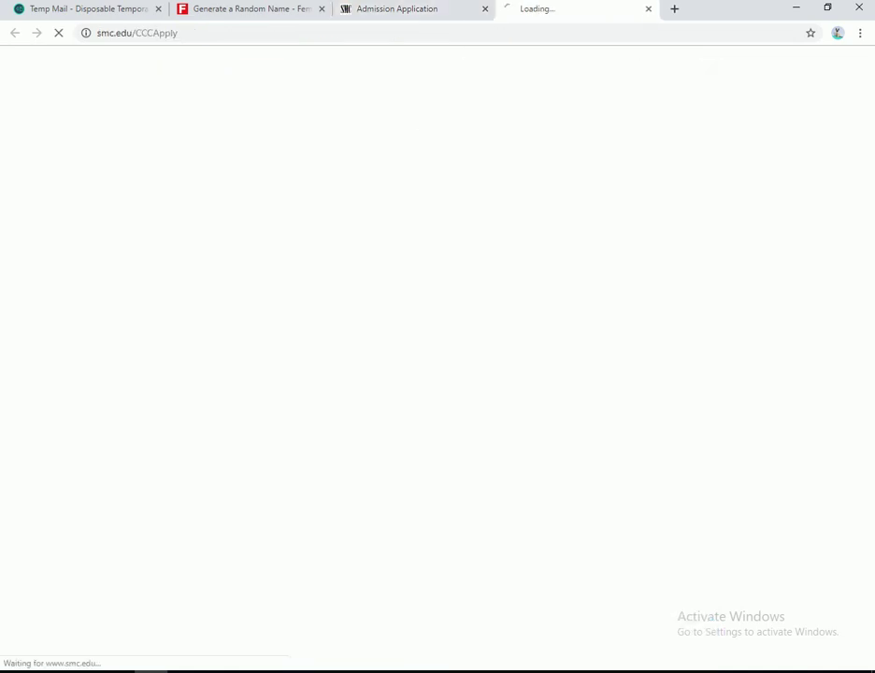
Close the old Admission Application tab and begin creating a new OpenCCC account
click(485, 10)
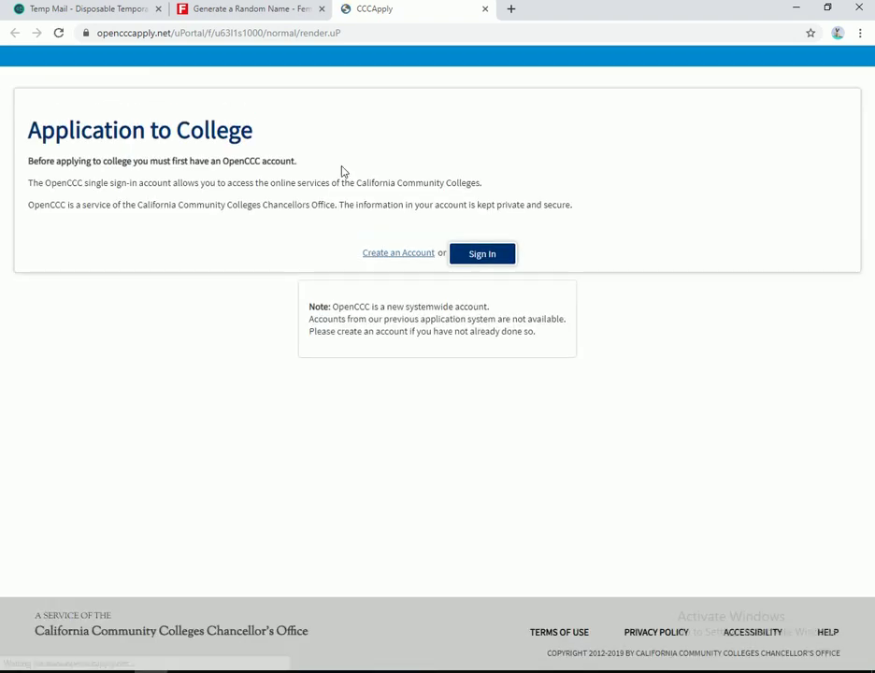
click(380, 298)
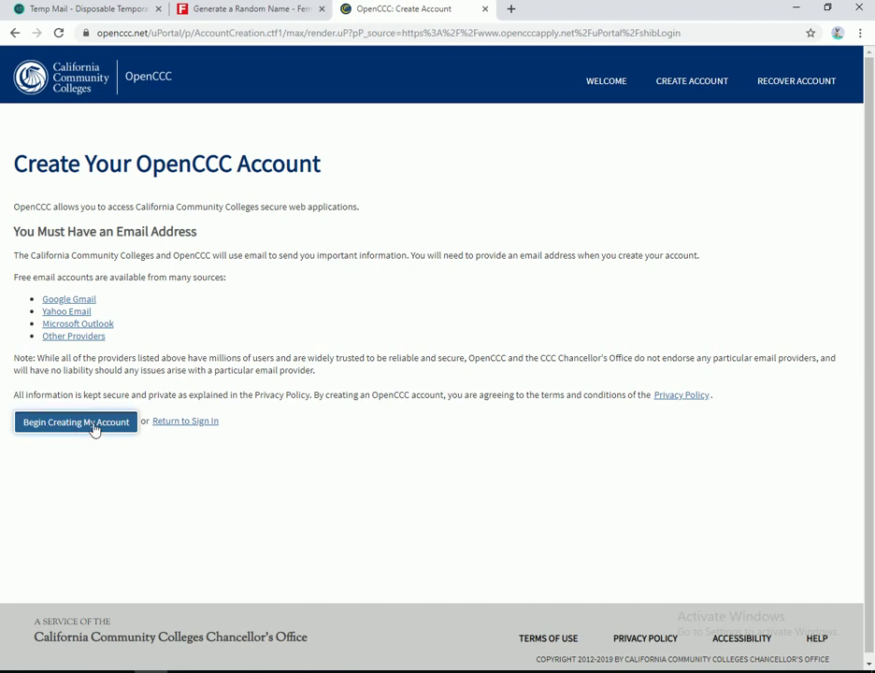
click(92, 429)
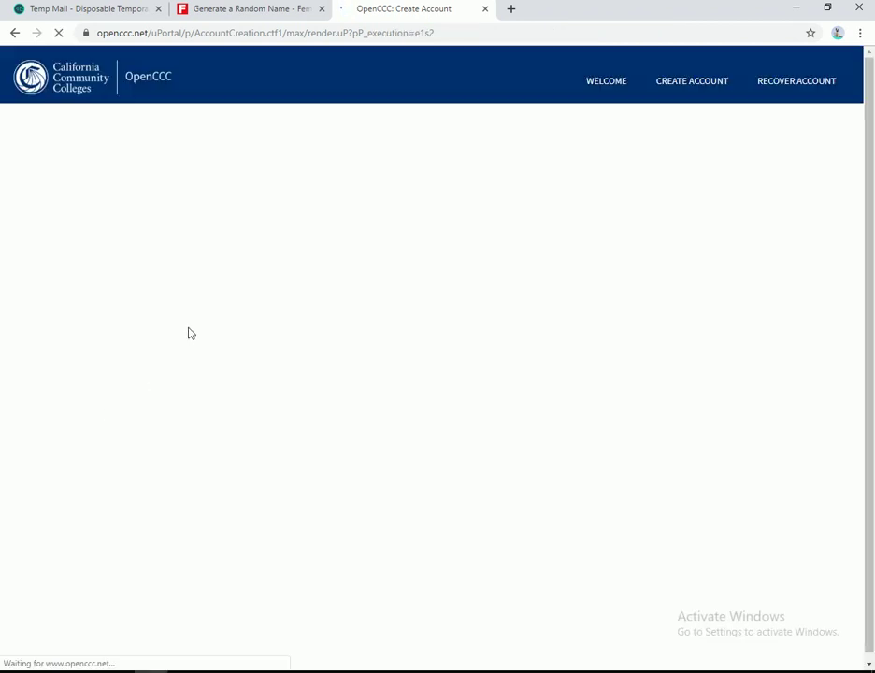
Copy the generated name into legal First and Last Name, marking no middle name
click(229, 9)
drag(314, 389, 409, 390)
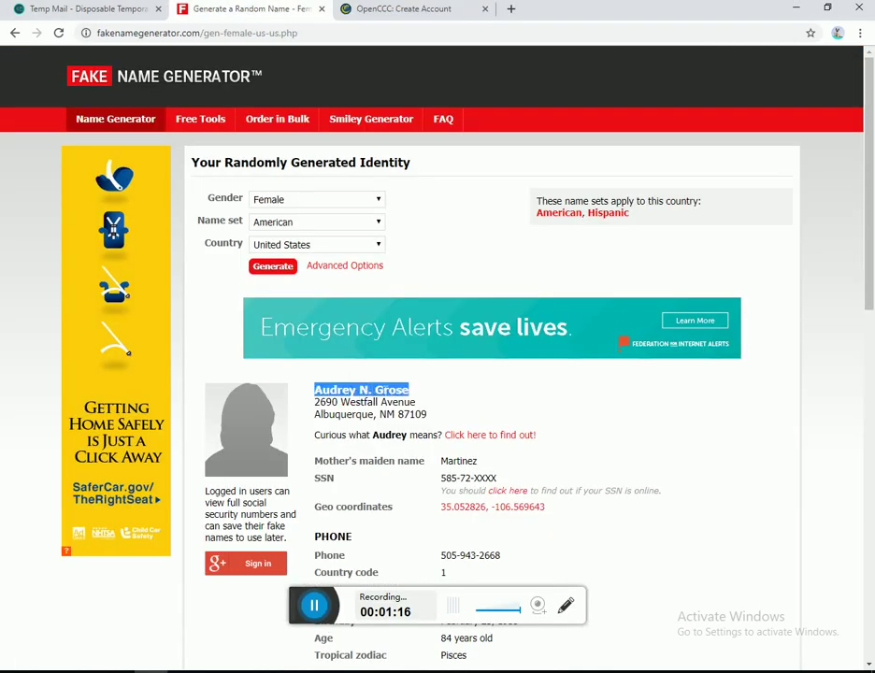
right_click(397, 389)
click(421, 396)
click(411, 9)
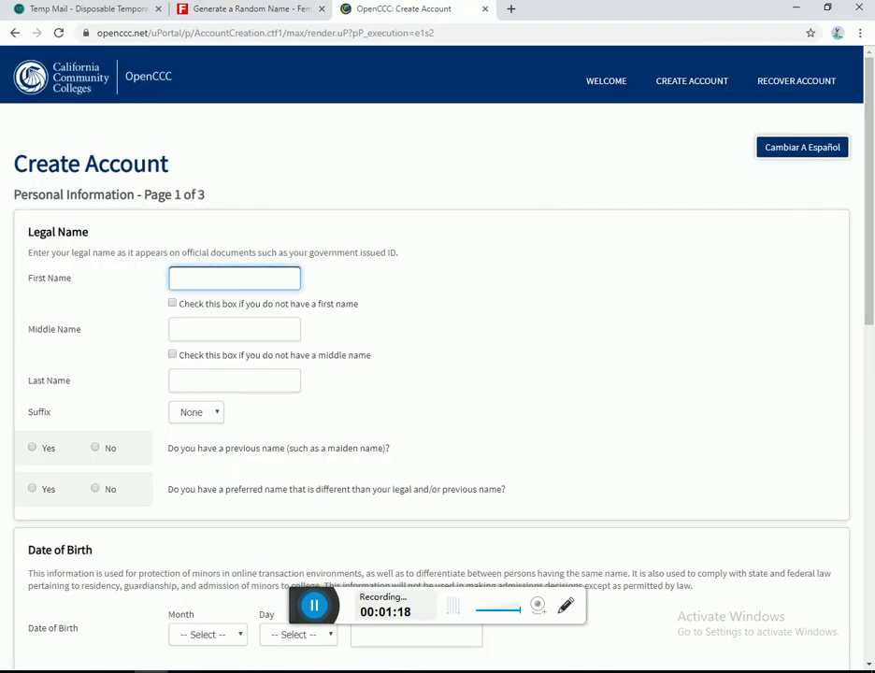
key(ctrl+v)
double_click(234, 278)
click(172, 355)
click(203, 376)
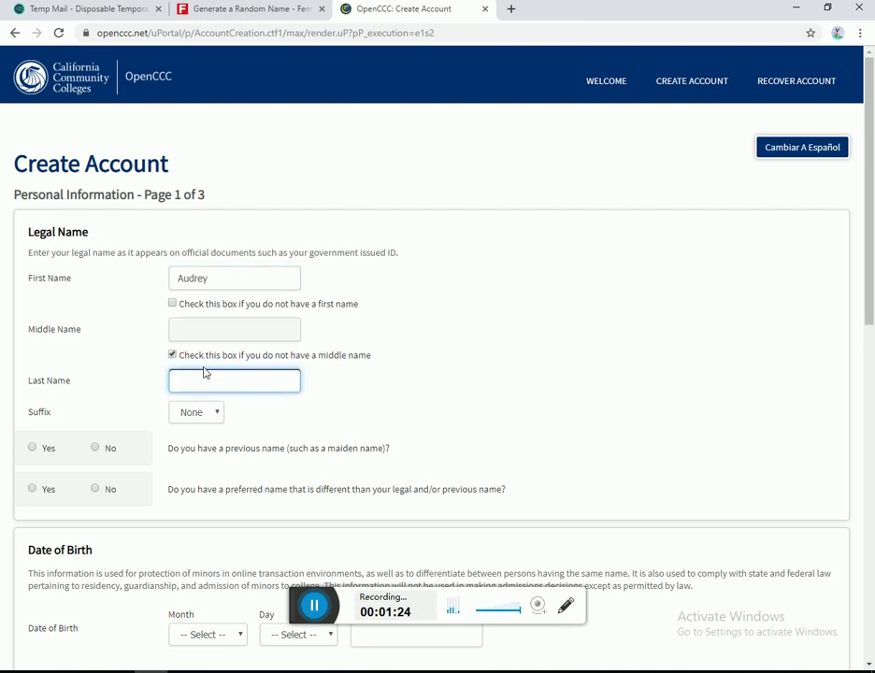
key(ctrl+v)
Answer No to both the previous-name and preferred-name questions
click(96, 448)
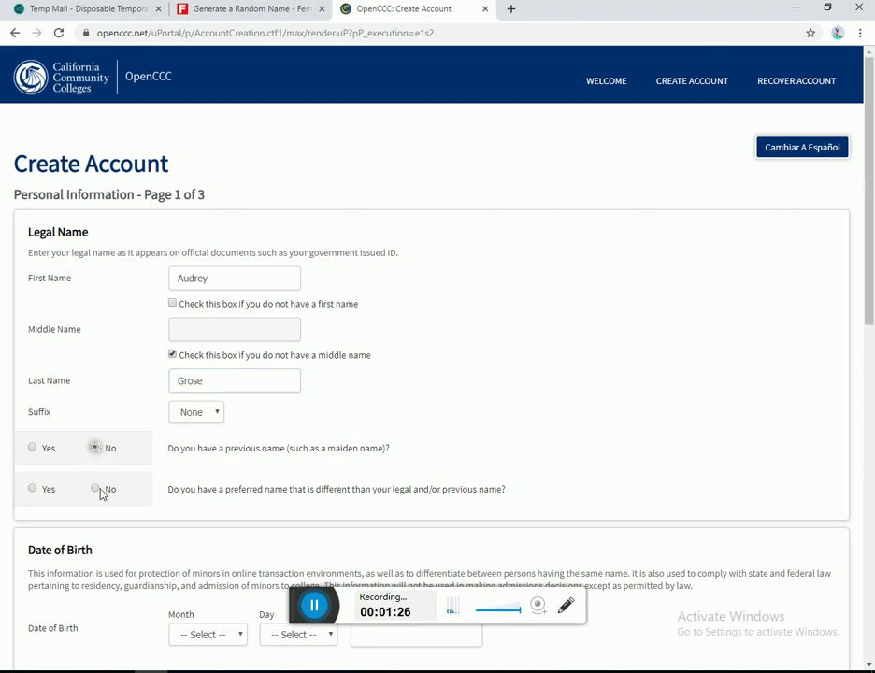
click(95, 489)
scroll(96, 489, down, 3)
click(416, 361)
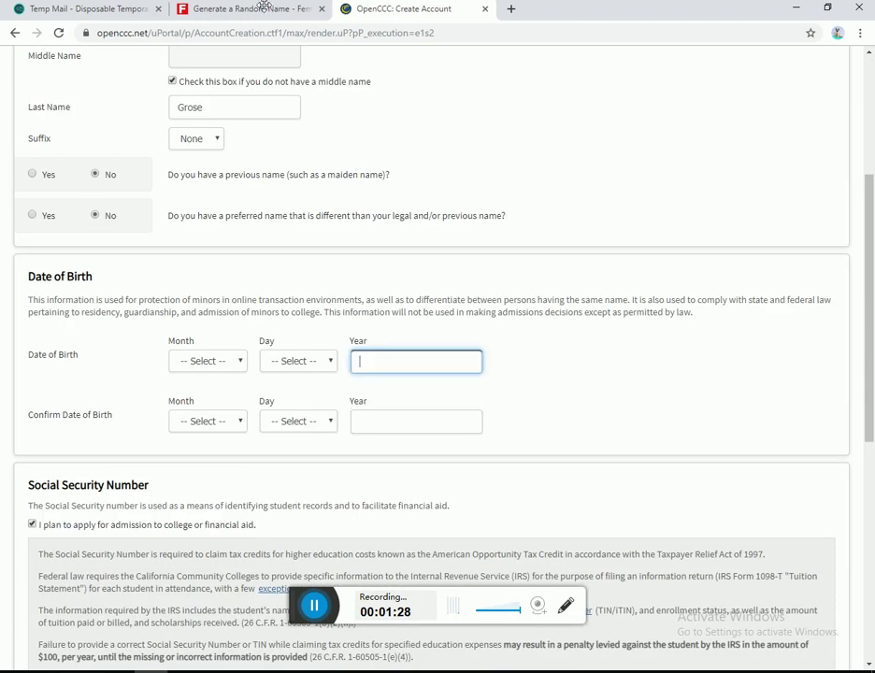
click(252, 9)
scroll(419, 338, down, 3)
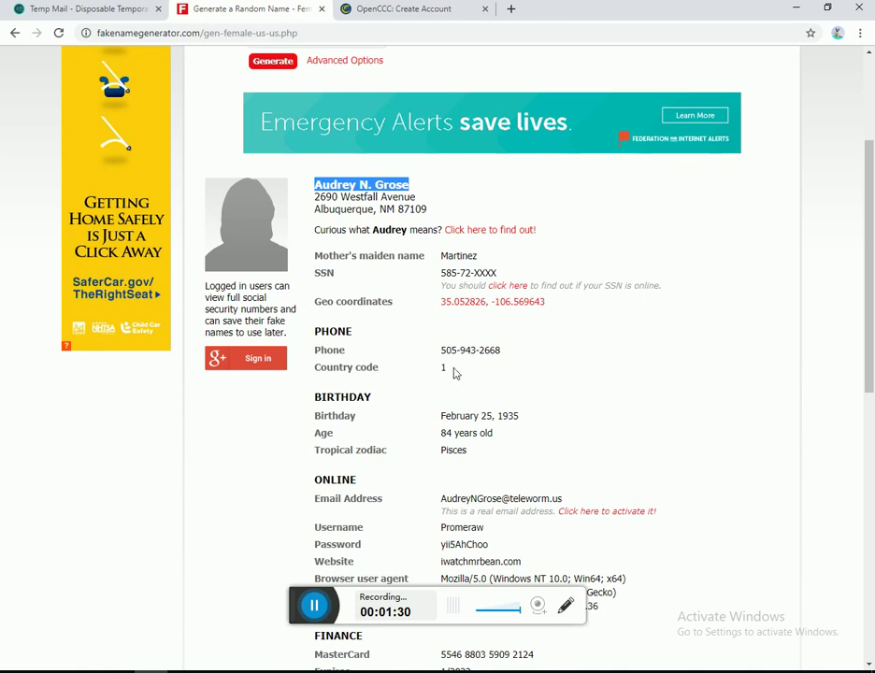
scroll(317, 169, up, 3)
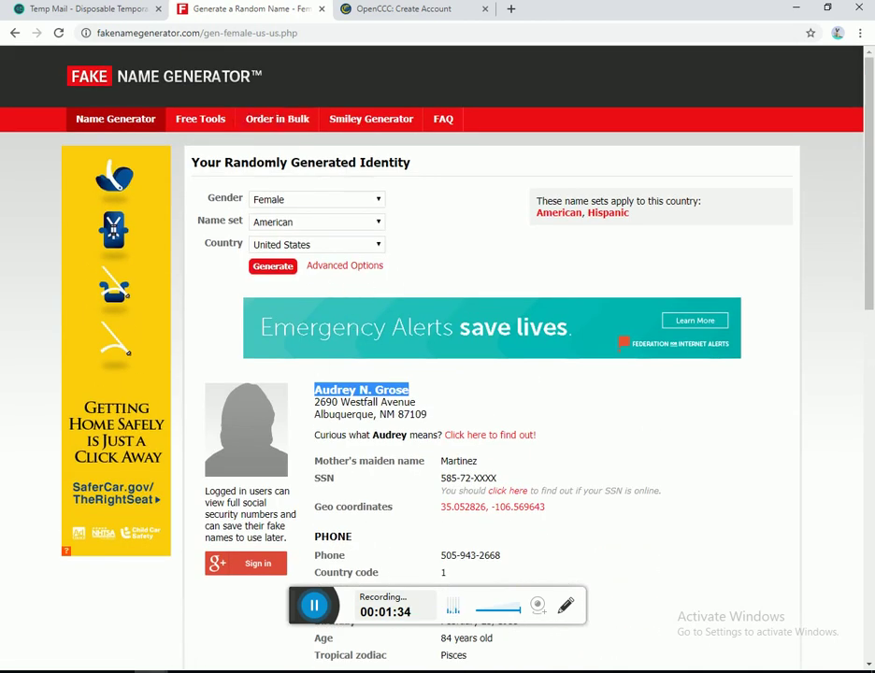
Generate a new identity with 100% female gender and a 25–30 age range
click(353, 268)
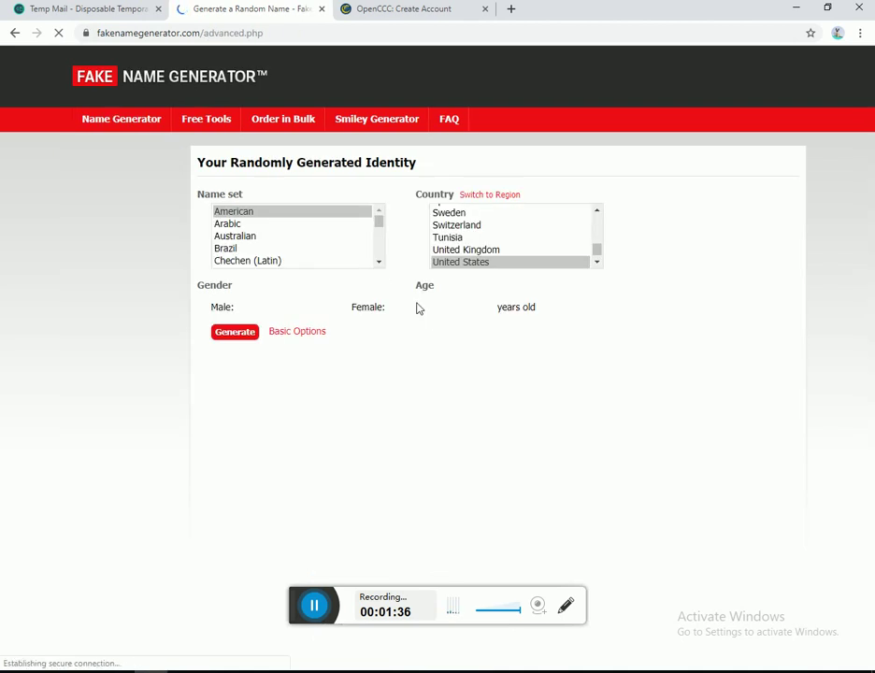
scroll(428, 320, down, 3)
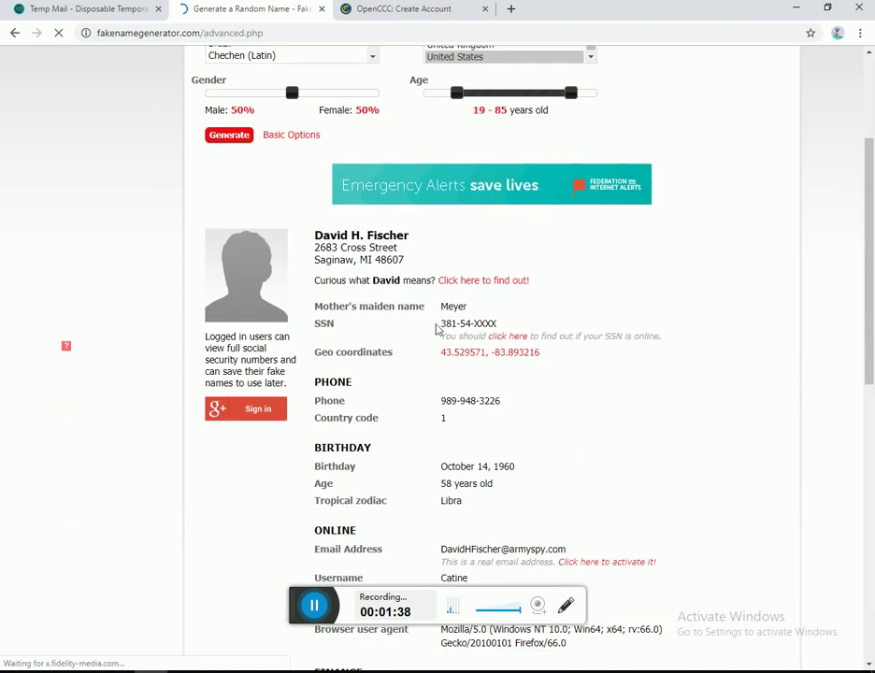
scroll(447, 346, up, 3)
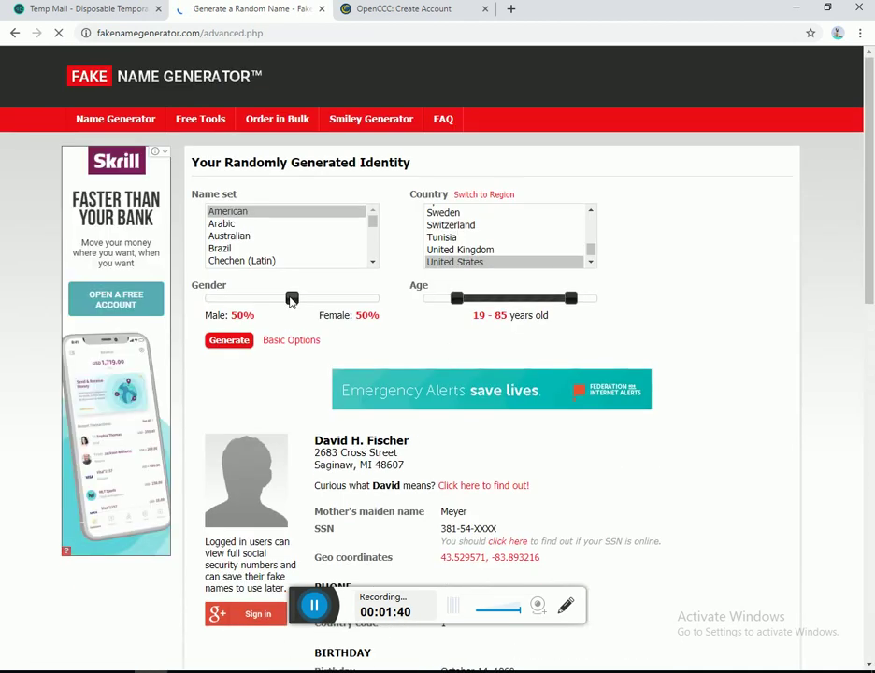
drag(292, 300, 380, 299)
drag(456, 300, 467, 305)
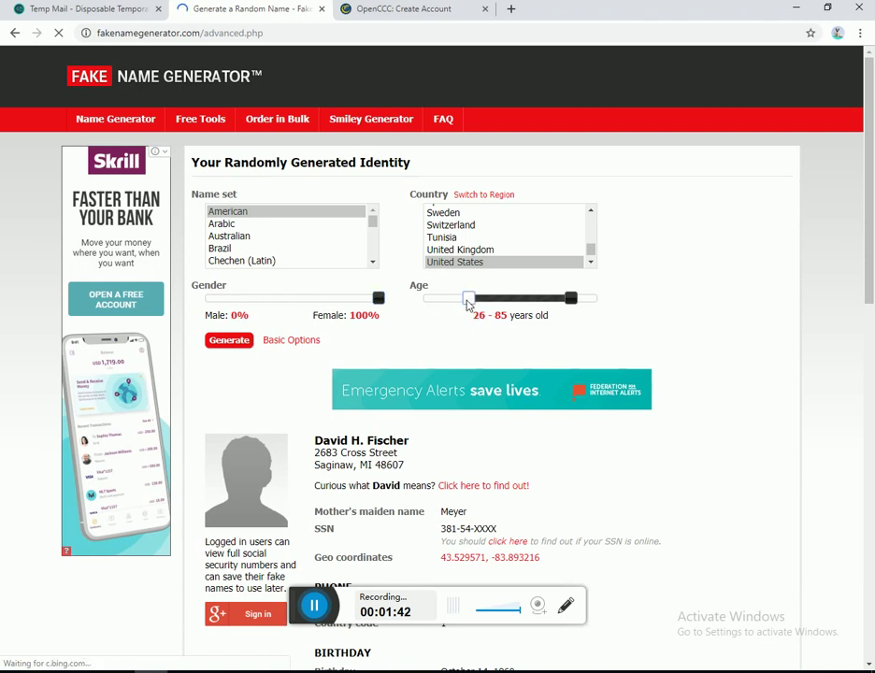
drag(568, 299, 474, 300)
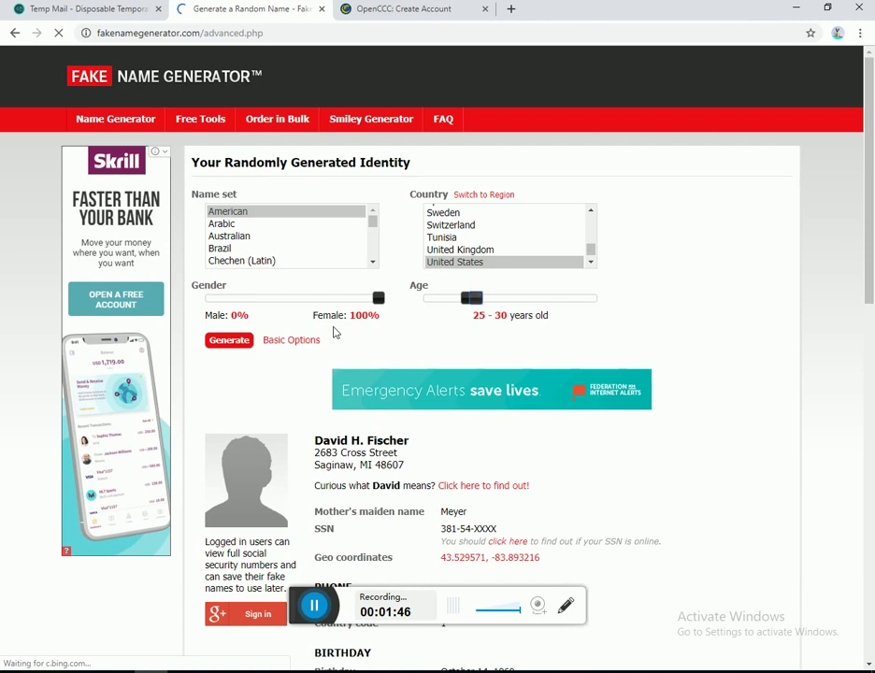
click(242, 344)
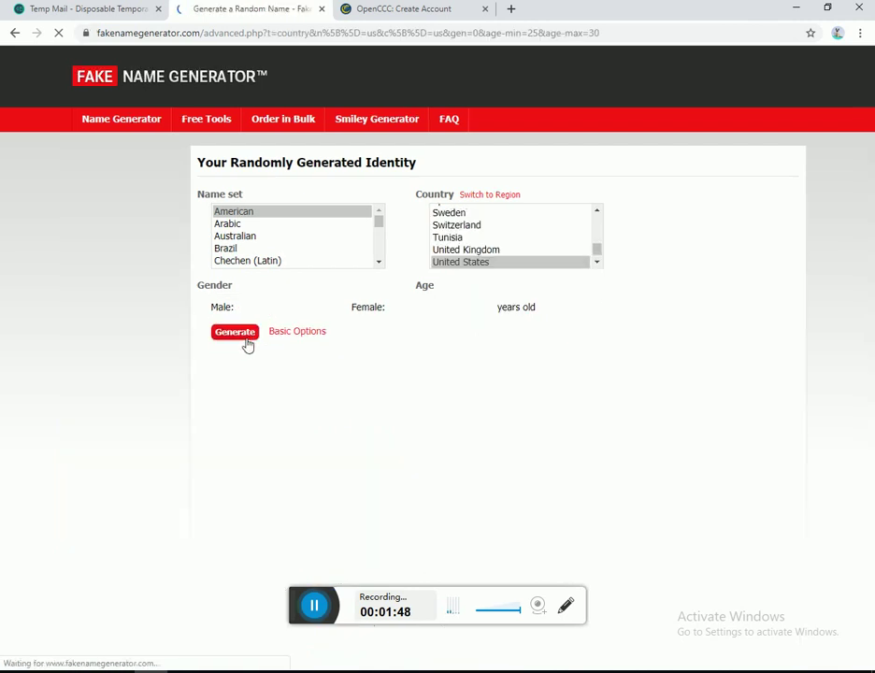
Copy the newly generated identity's full name
scroll(309, 360, down, 3)
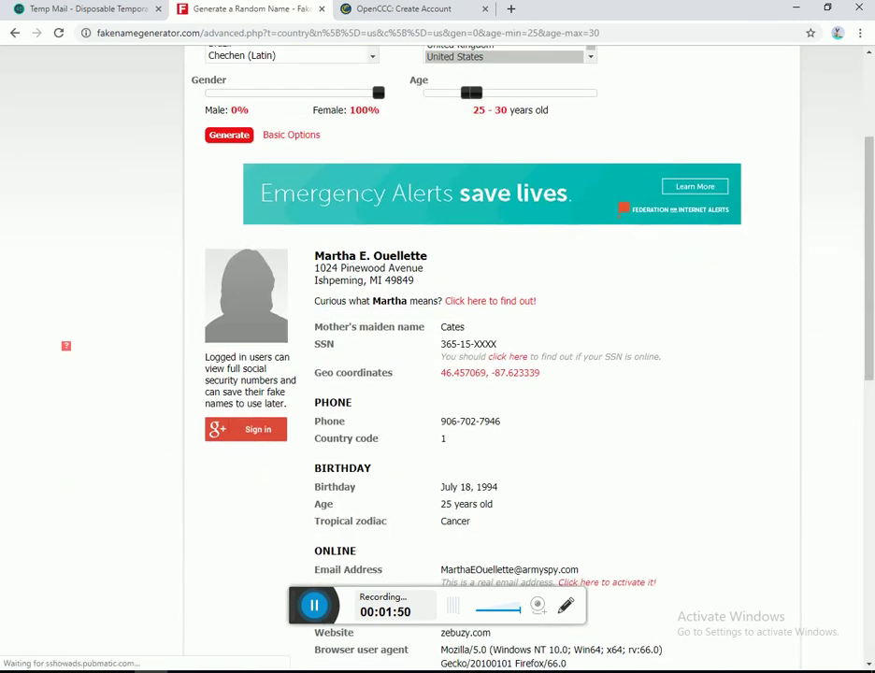
drag(323, 256, 428, 256)
right_click(404, 260)
click(419, 263)
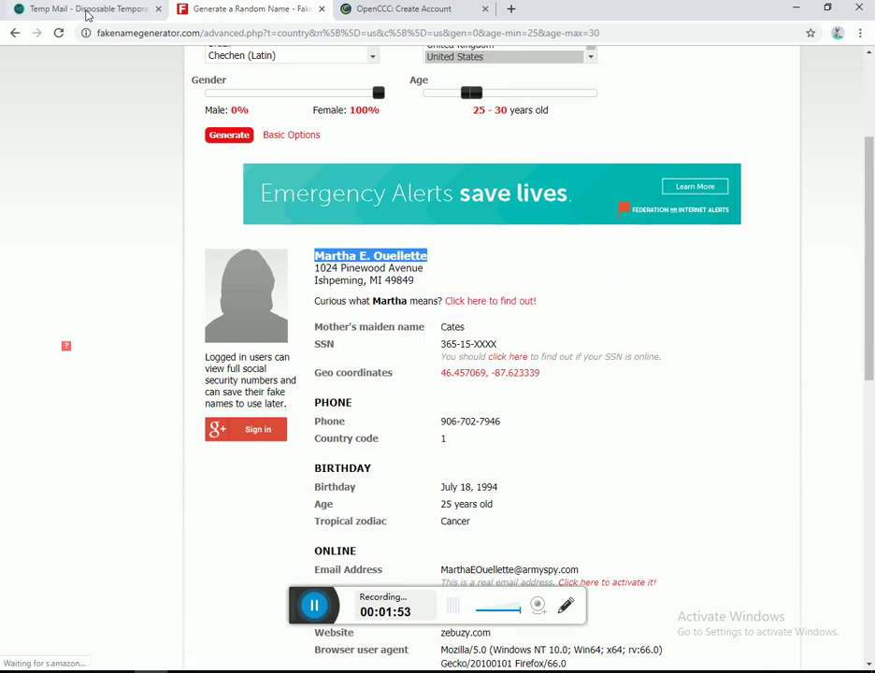
Replace the first and last names with the newly generated identity's names
click(87, 14)
click(383, 14)
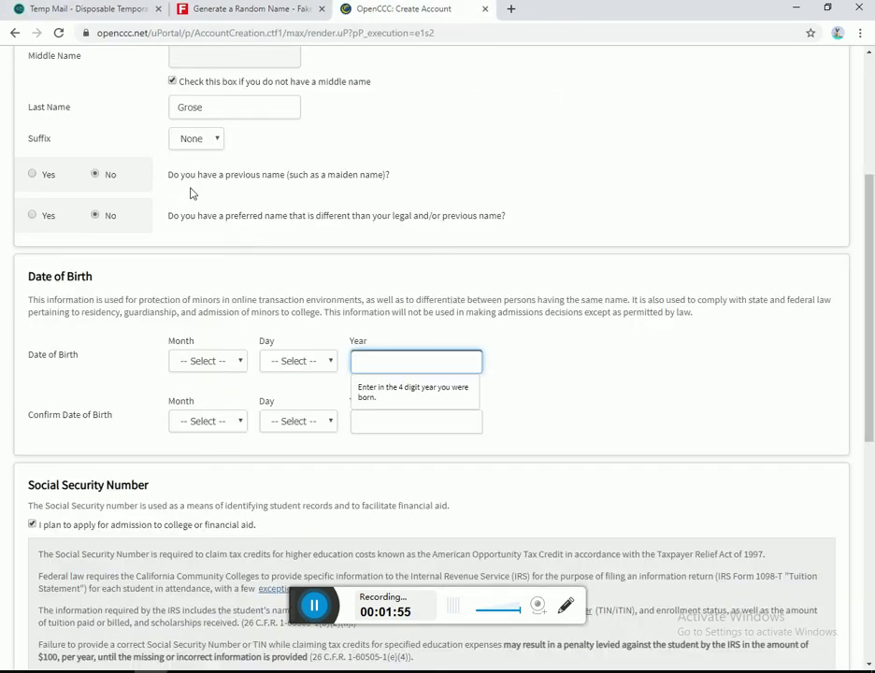
scroll(190, 192, up, 2)
double_click(196, 142)
key(ctrl+v)
double_click(240, 141)
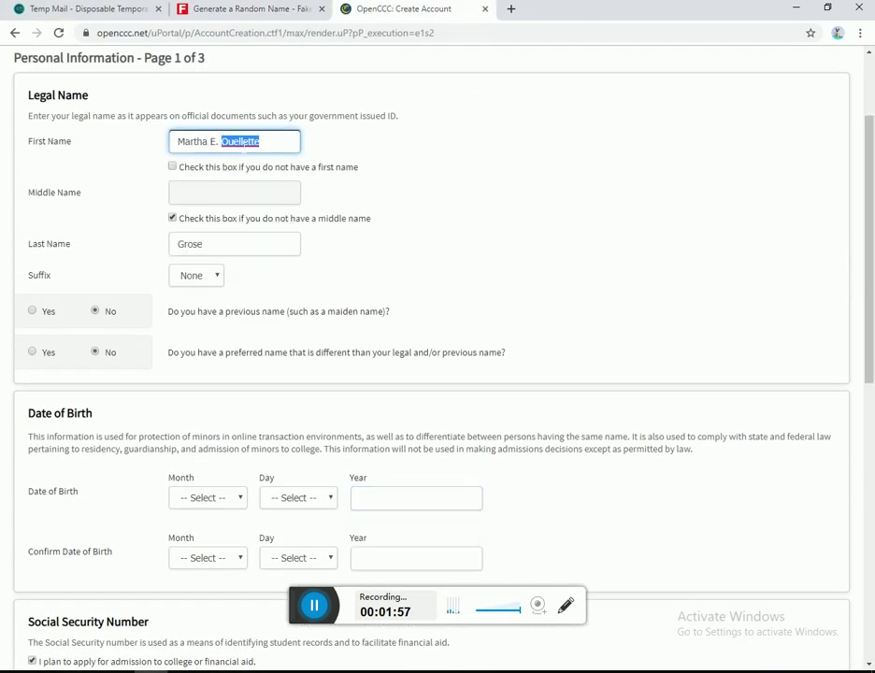
key(BackSpace)
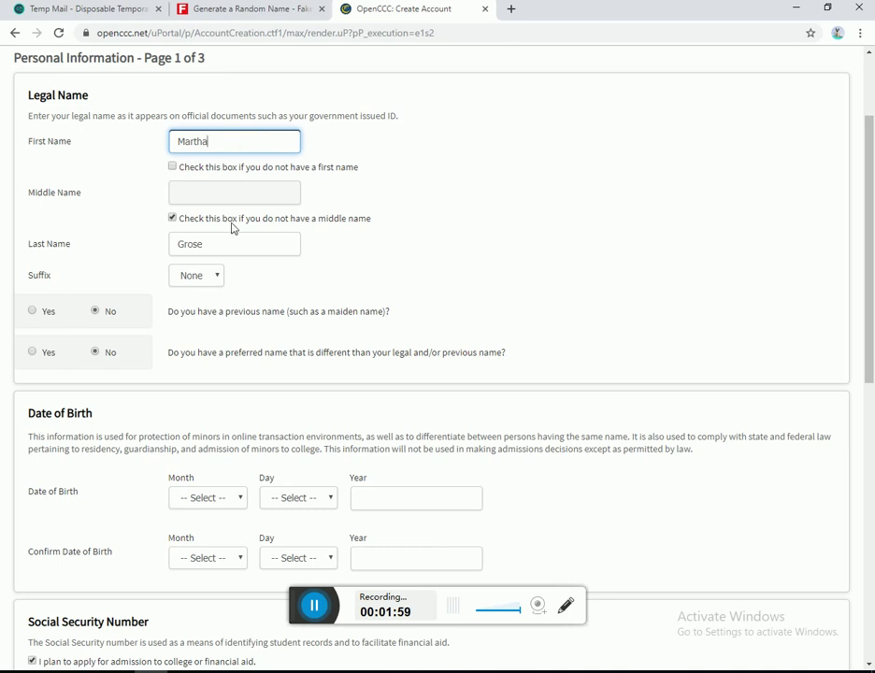
click(233, 244)
double_click(234, 244)
key(ctrl+v)
scroll(280, 303, down, 2)
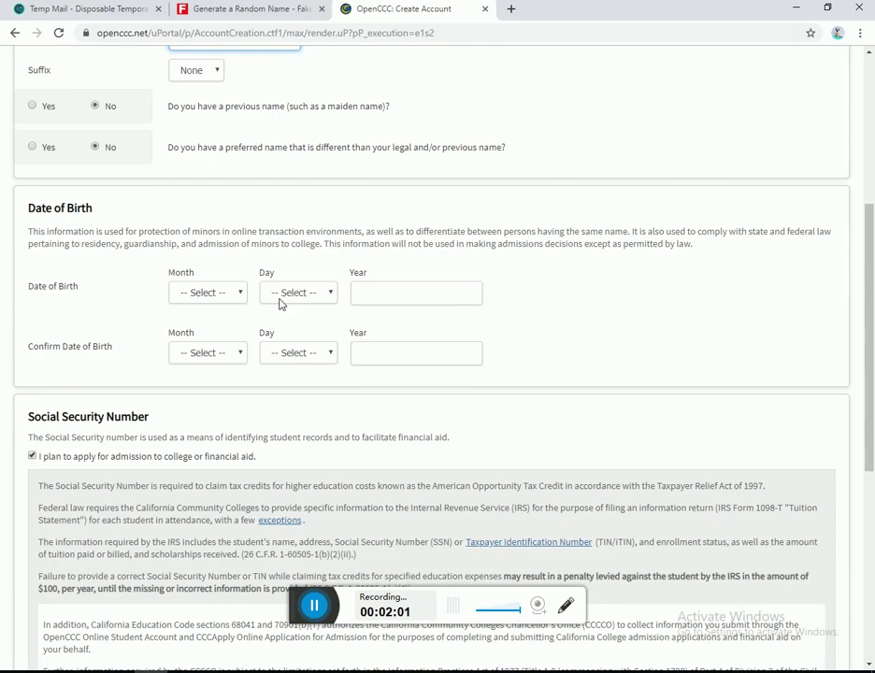
Copy birth year 1994 from the profile into both year fields
click(416, 293)
click(234, 9)
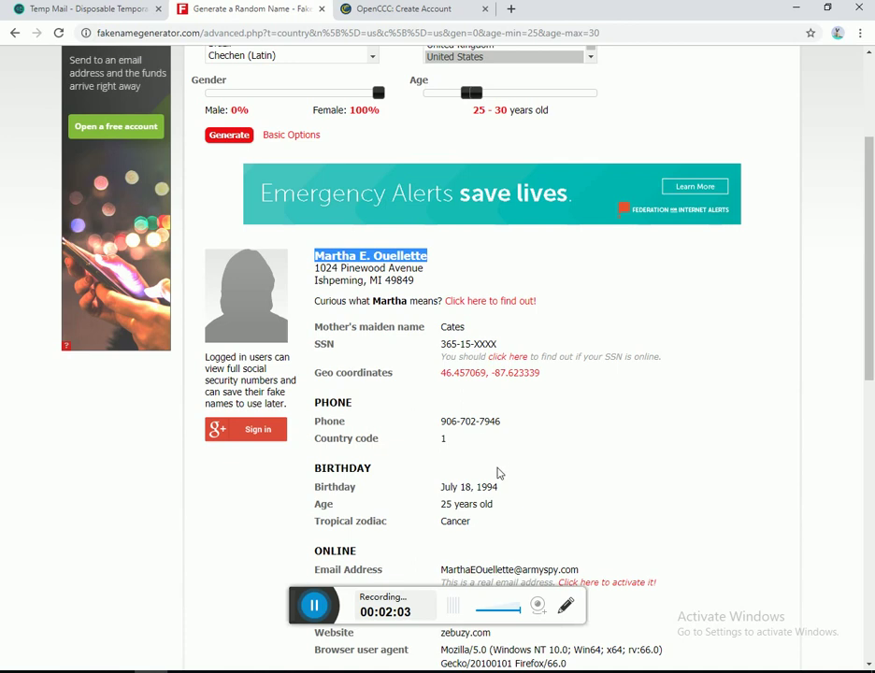
double_click(487, 488)
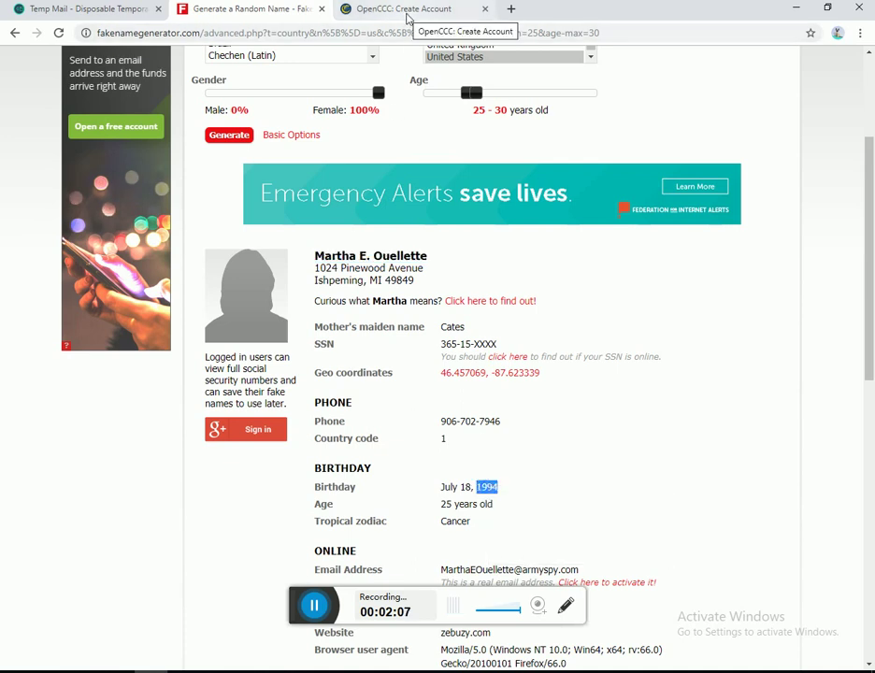
click(407, 17)
key(ctrl+v)
click(393, 353)
key(ctrl+v)
Set the birth day to 18 and month to July in both date rows
click(287, 295)
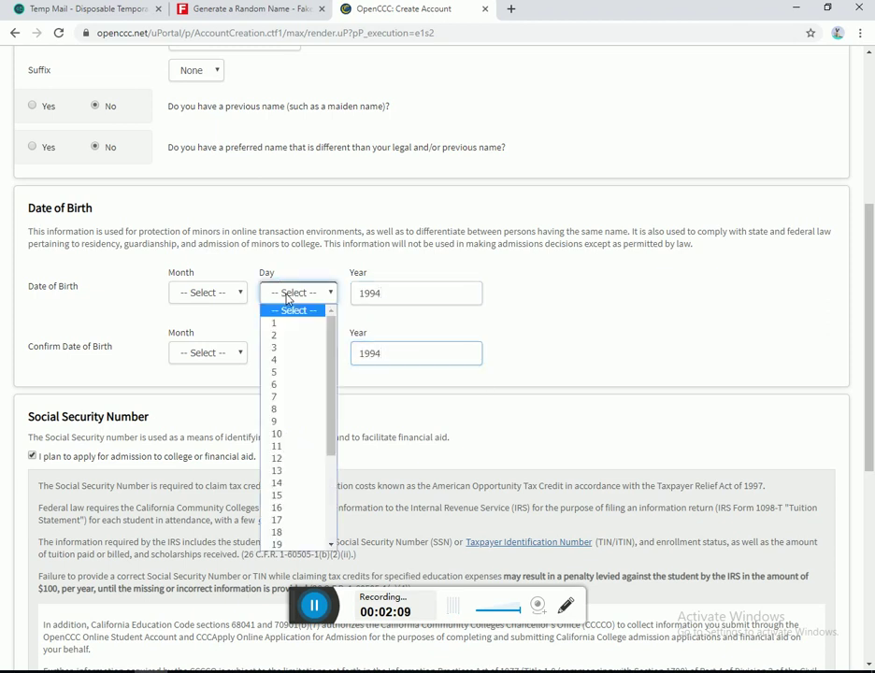
click(285, 532)
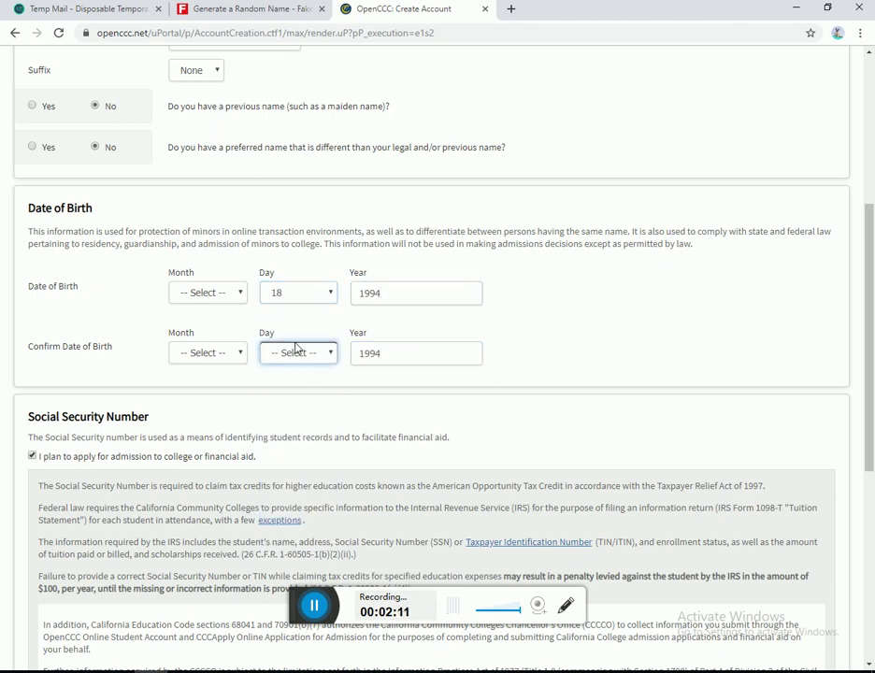
click(295, 347)
click(280, 597)
click(209, 297)
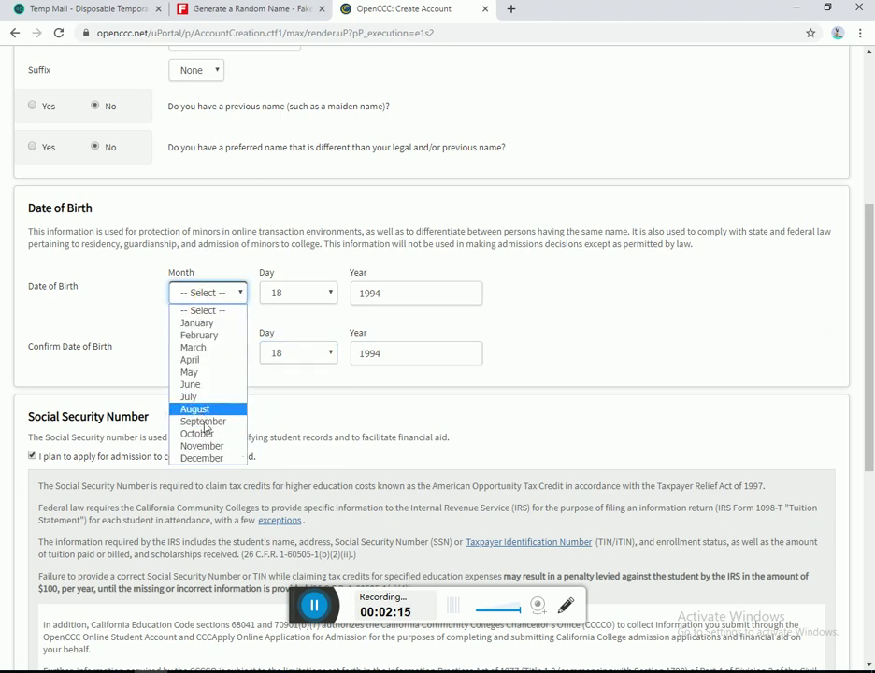
click(201, 396)
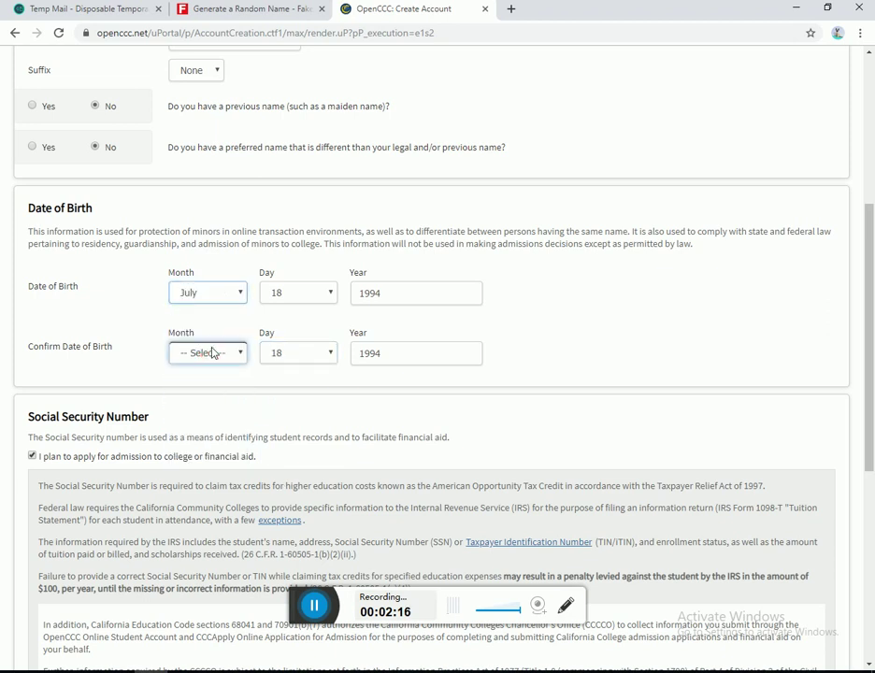
click(211, 353)
click(199, 458)
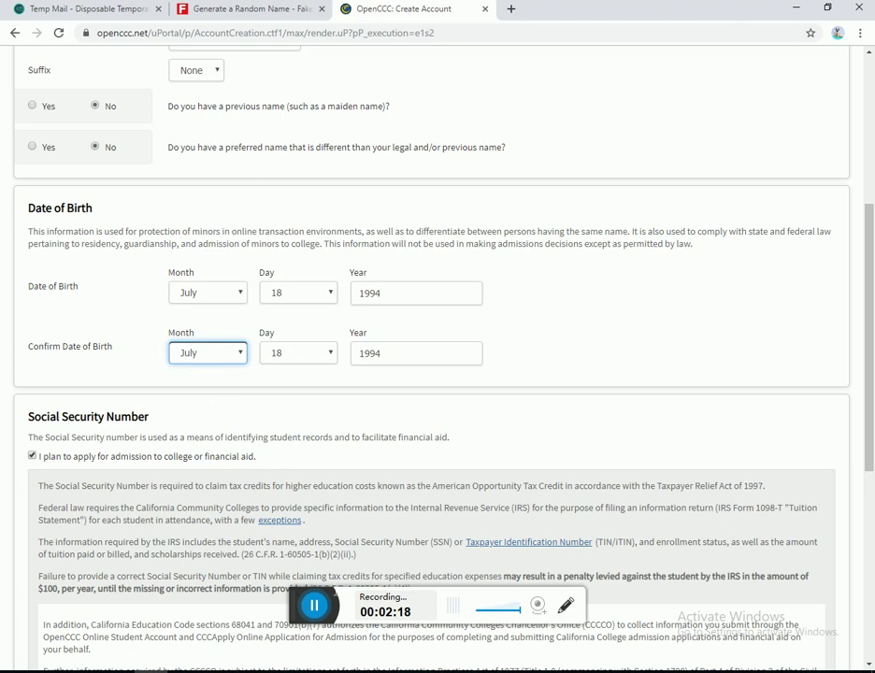
click(301, 599)
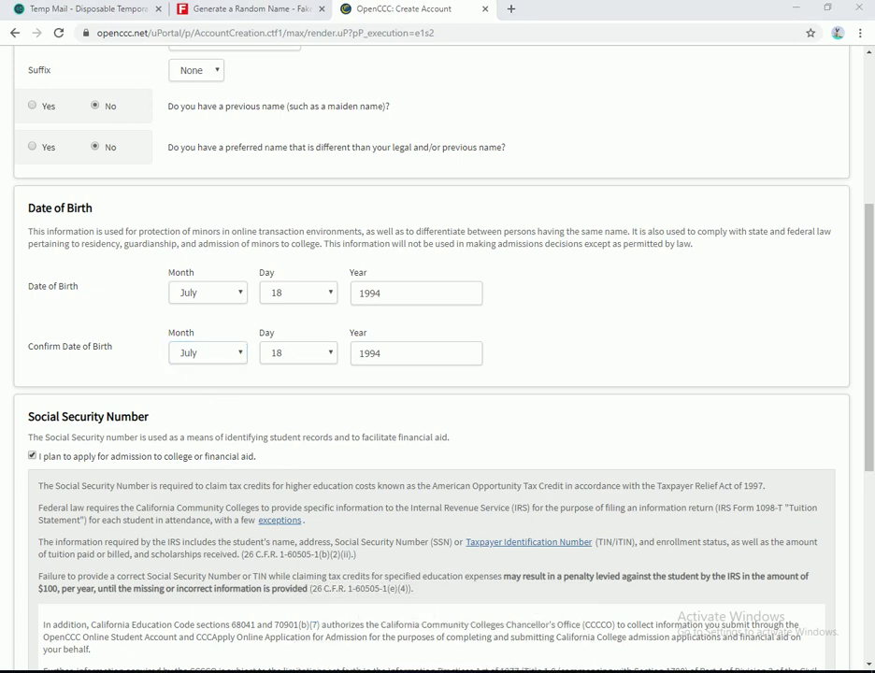
Declare no Social Security Number with the international-student exception and continue
click(225, 9)
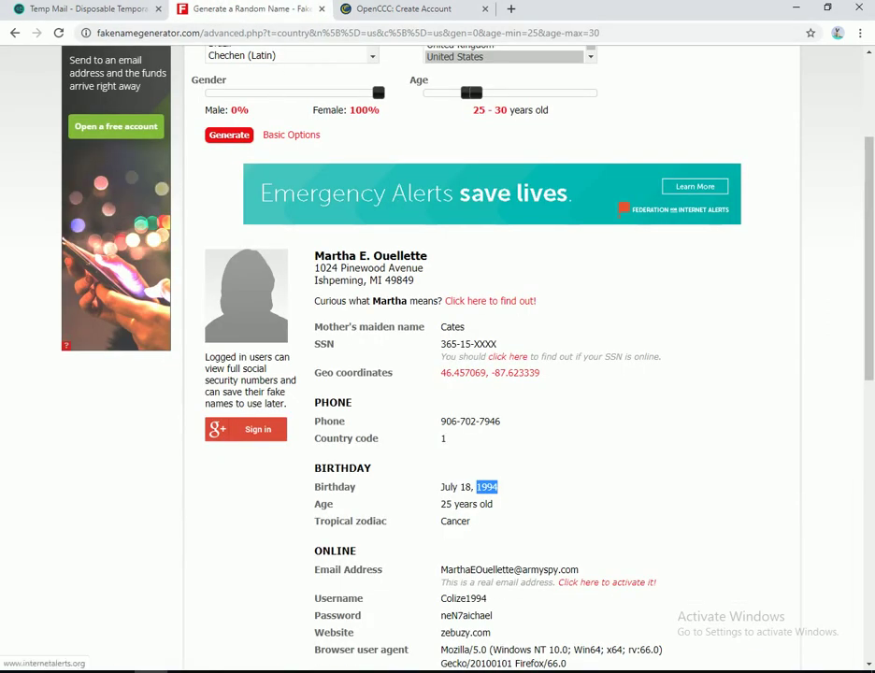
click(418, 9)
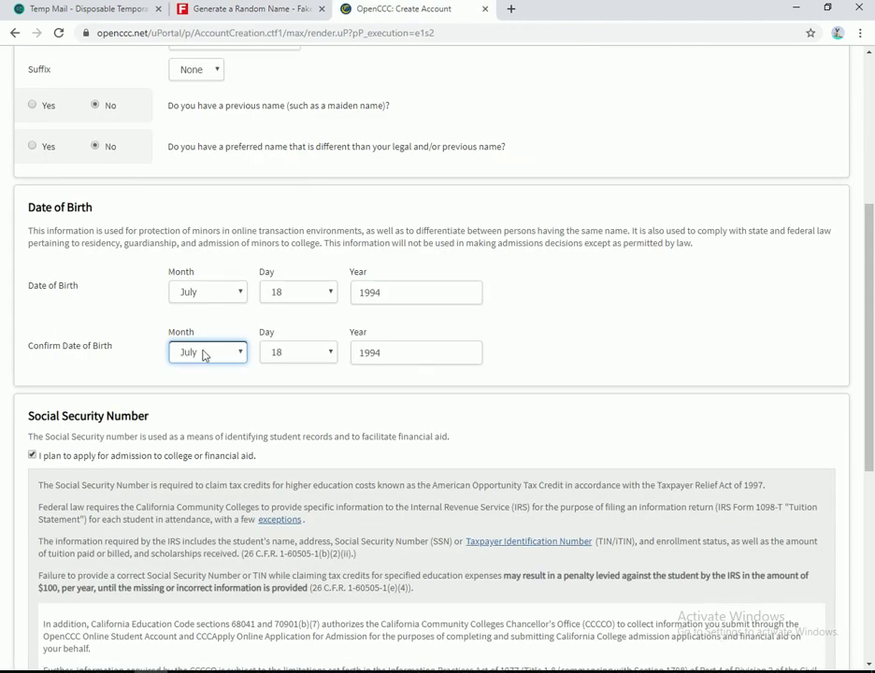
scroll(203, 355, down, 5)
click(32, 480)
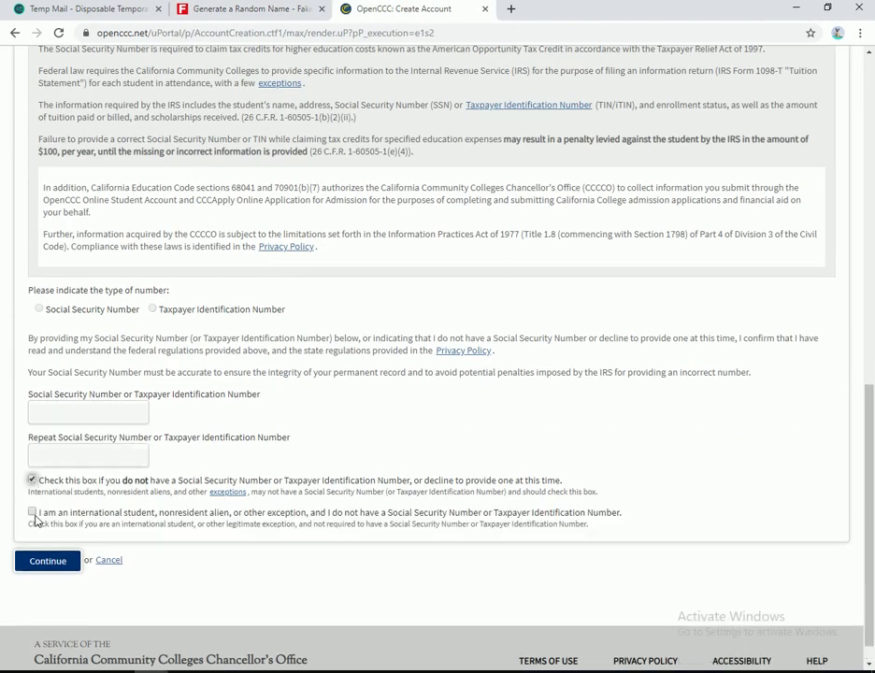
click(32, 512)
click(33, 567)
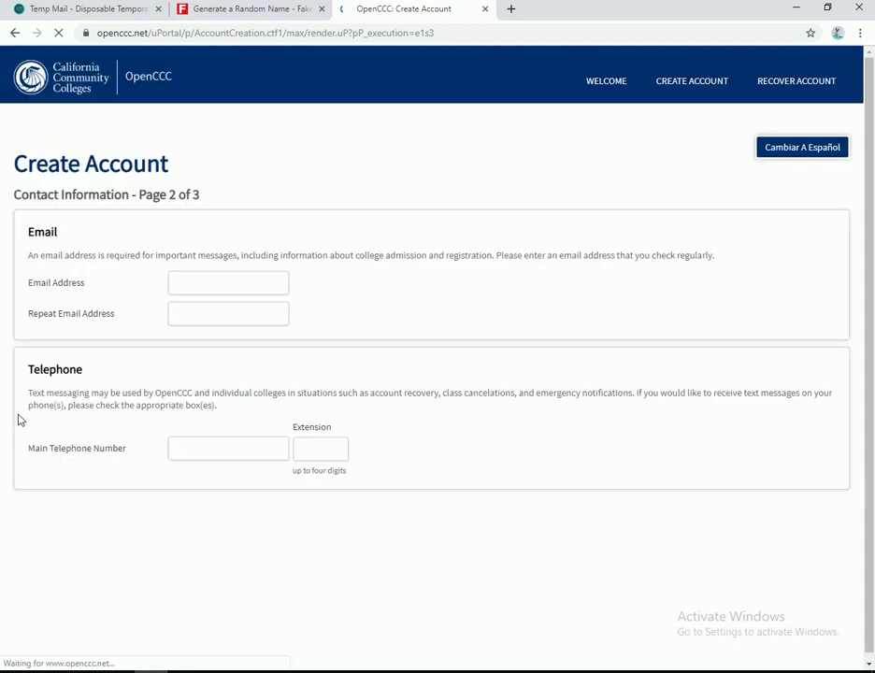
Paste the temporary mailbox address into both e-mail fields
click(92, 13)
click(142, 192)
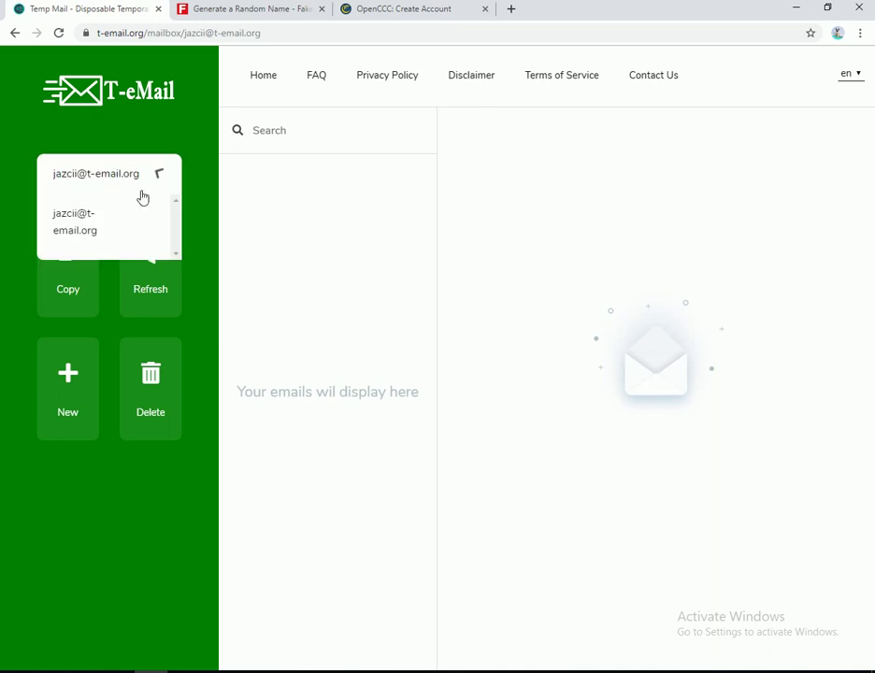
click(67, 295)
click(391, 8)
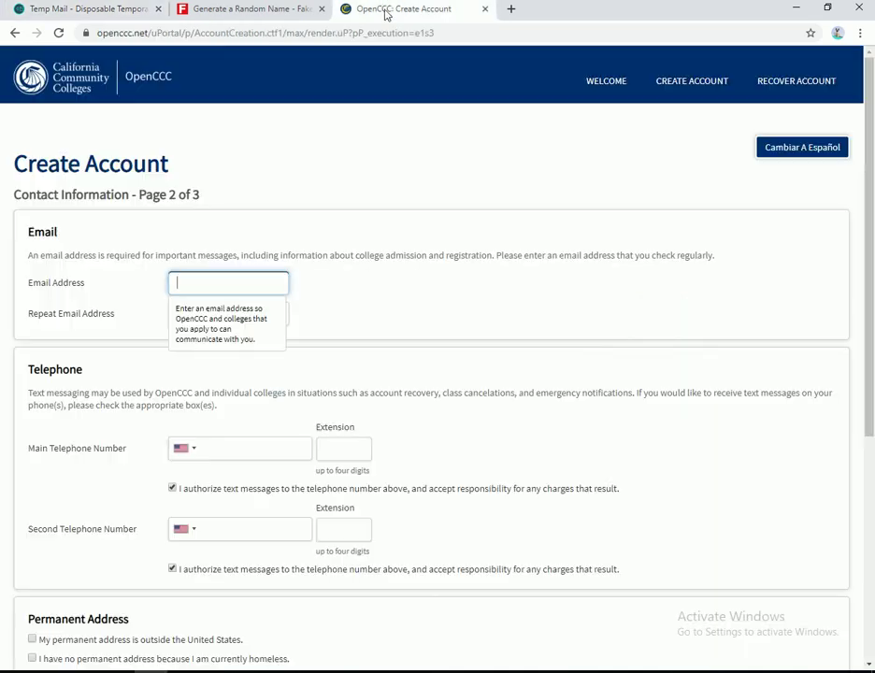
key(ctrl+v)
key(Tab)
key(ctrl+v)
Fill the main and second telephone fields with the generated phone number
click(207, 445)
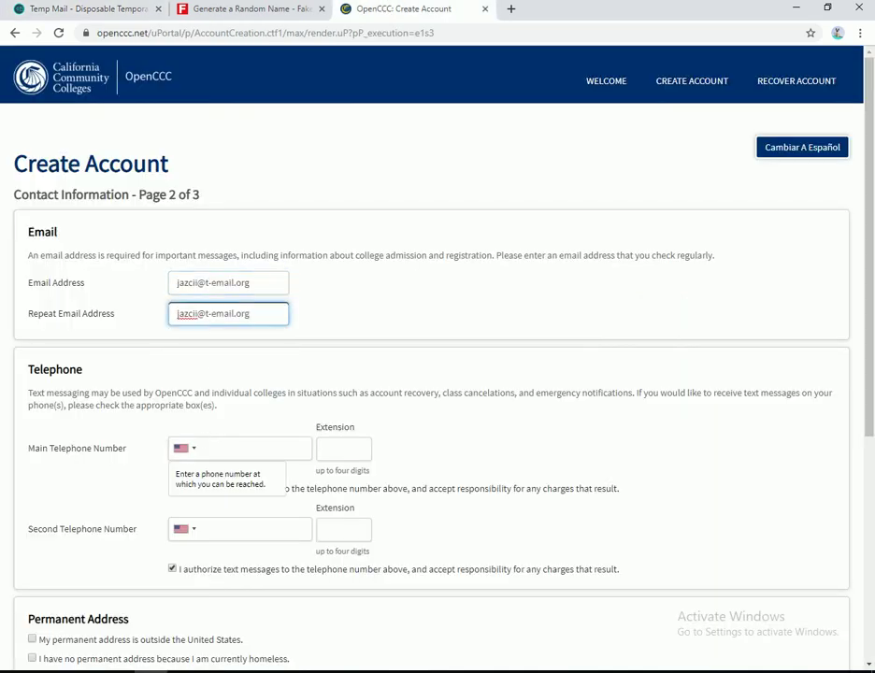
click(254, 7)
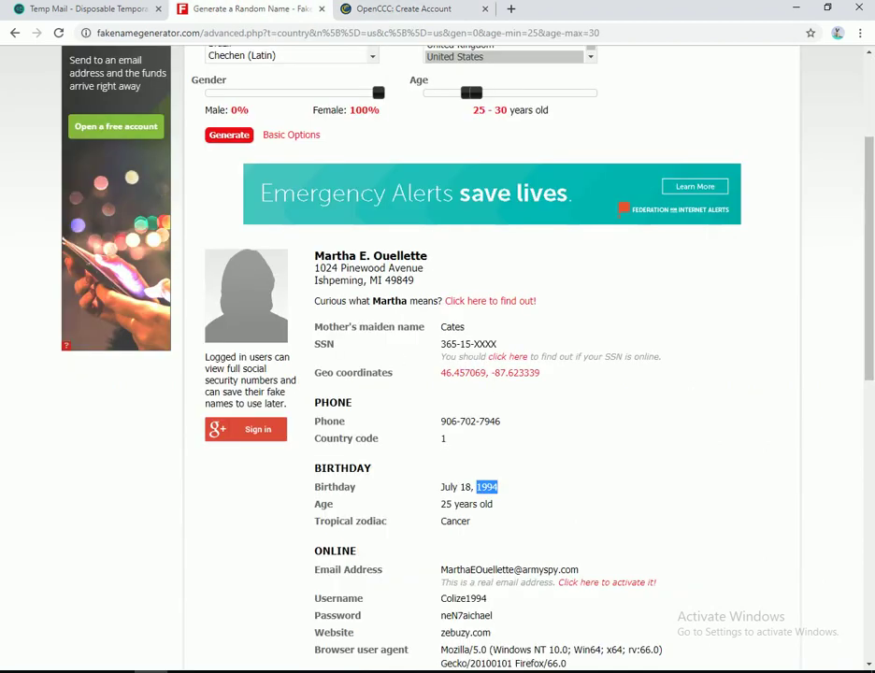
triple_click(472, 421)
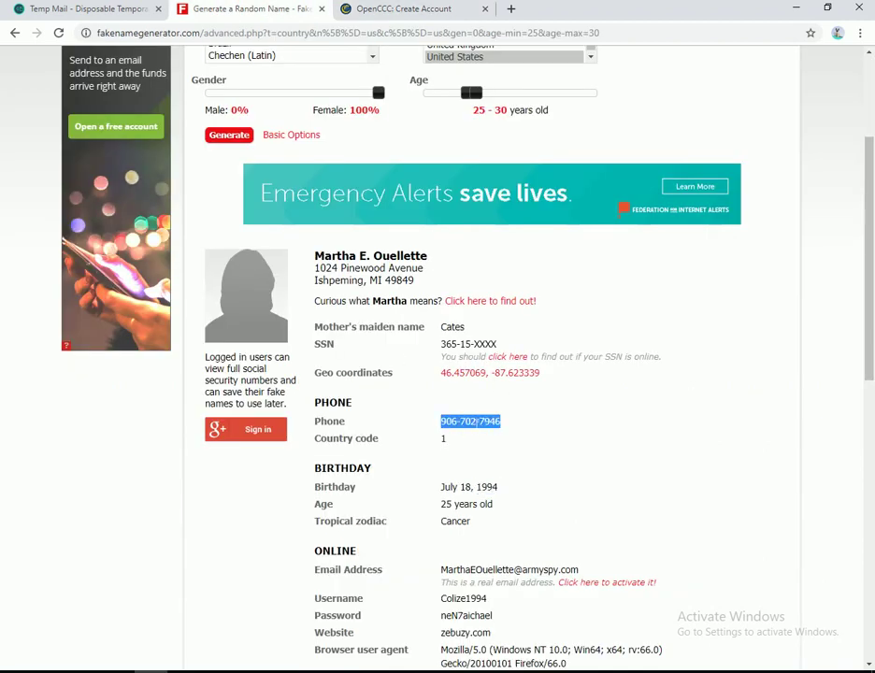
click(337, 11)
key(ctrl+v)
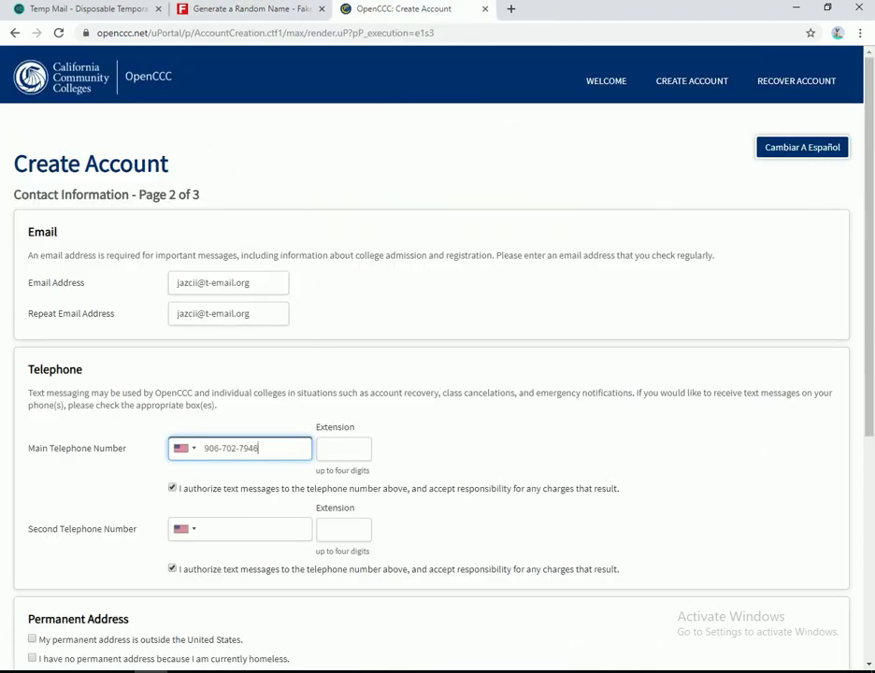
click(253, 530)
key(ctrl+v)
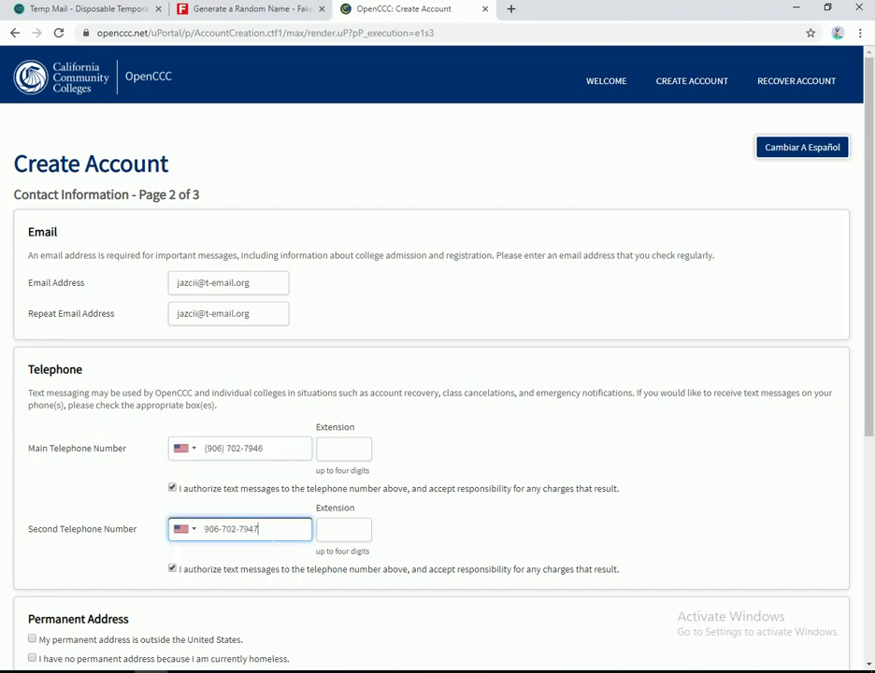
Declare no permanent address, confirm Yes in the dialog, and submit the contact page
scroll(234, 352, down, 3)
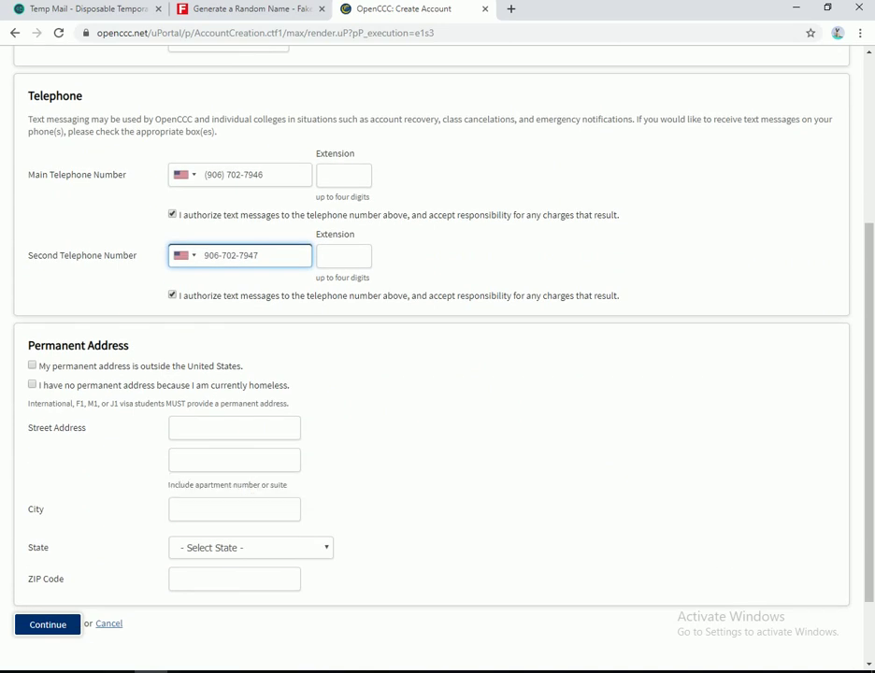
click(32, 388)
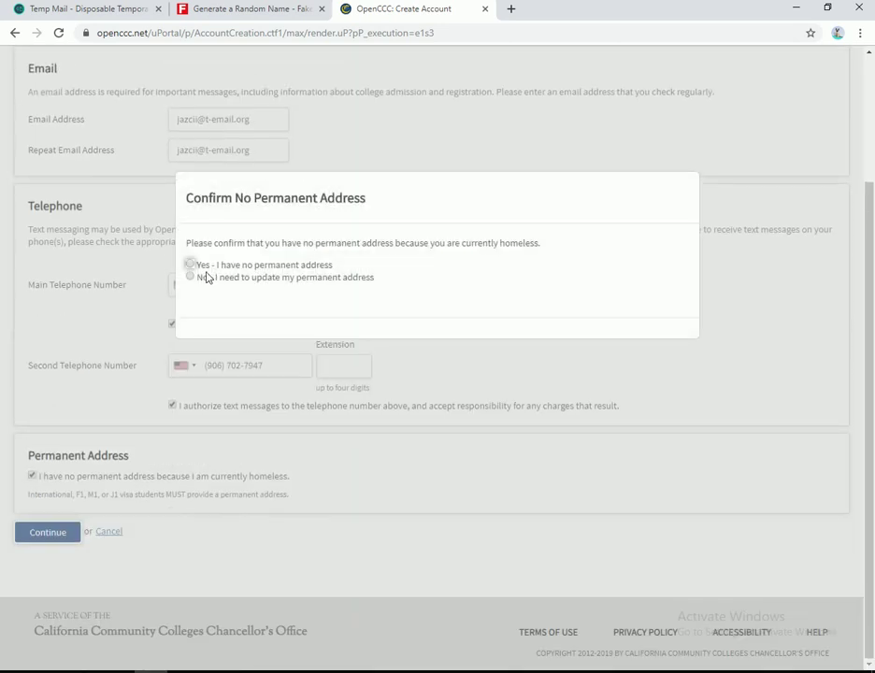
click(191, 266)
click(680, 346)
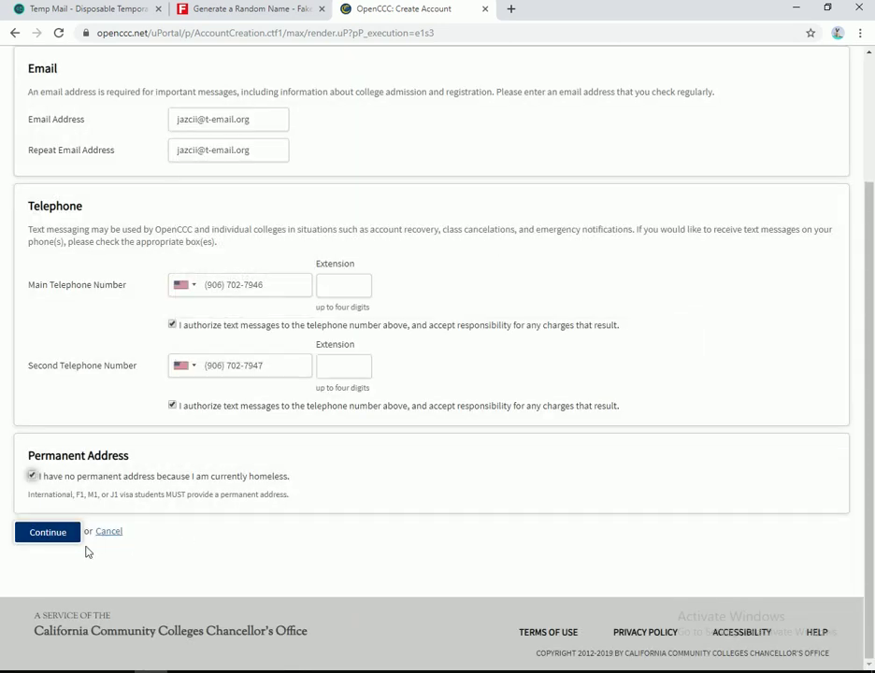
click(48, 532)
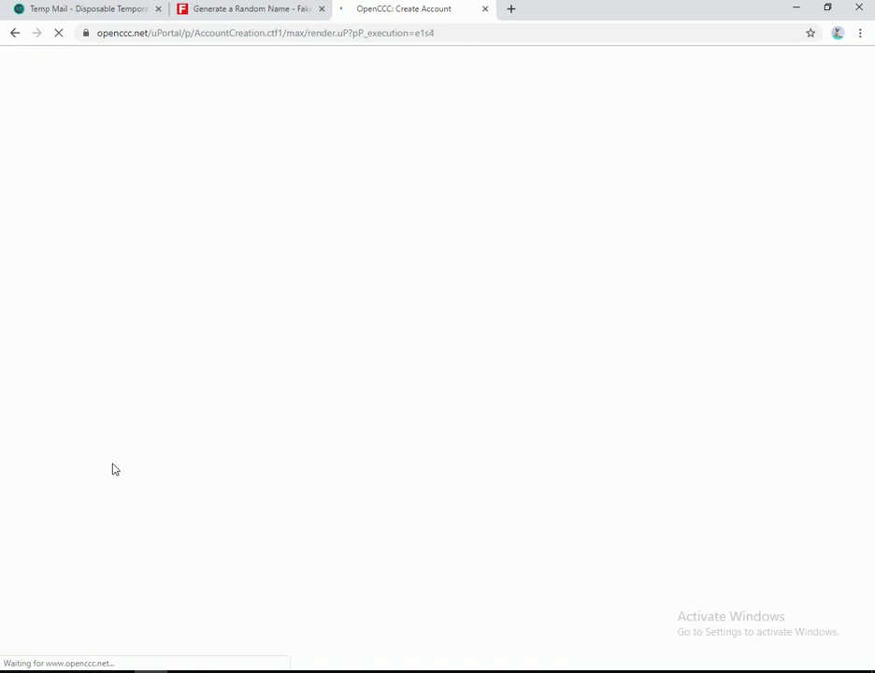
Enter the generated first name plus digits as the username and confirm it's available
click(190, 297)
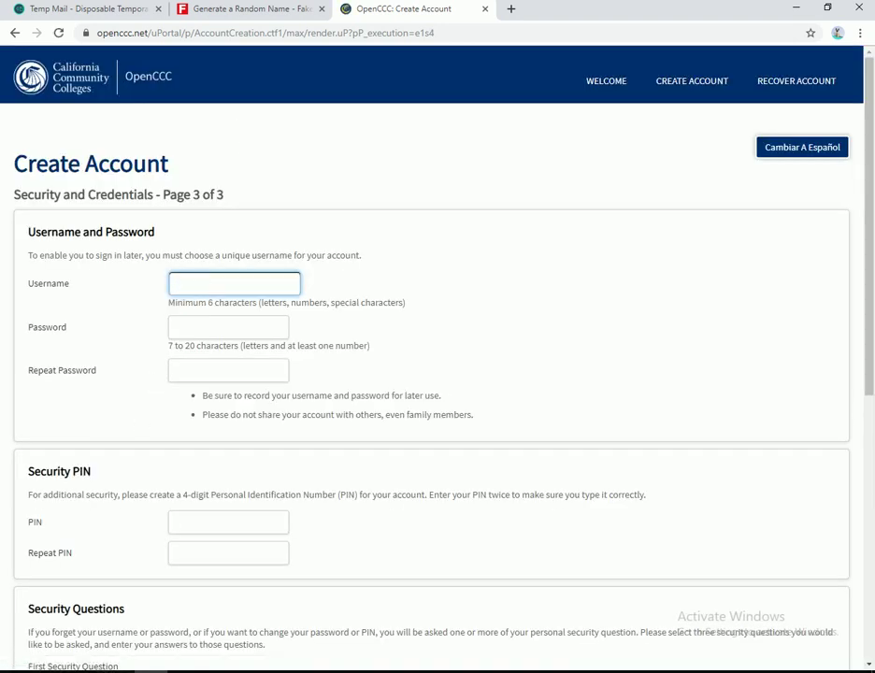
click(217, 10)
double_click(334, 256)
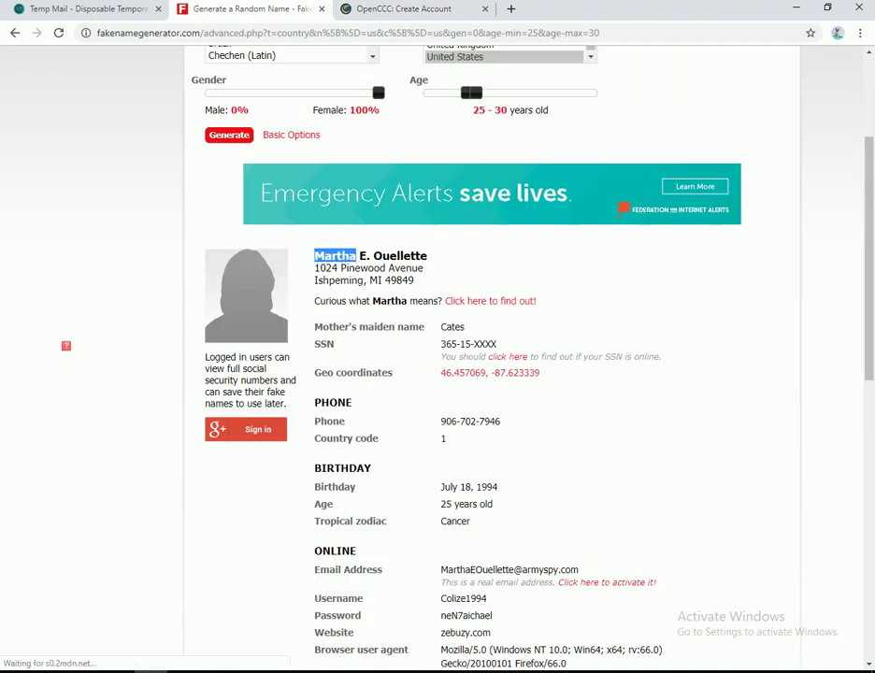
right_click(336, 258)
click(349, 260)
click(392, 9)
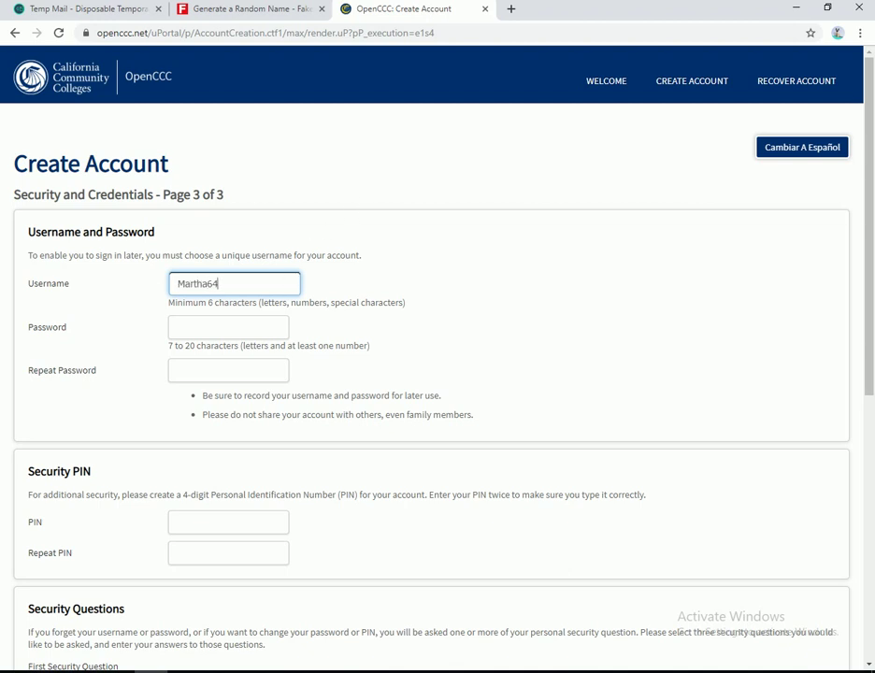
key(ctrl+a)
key(Tab)
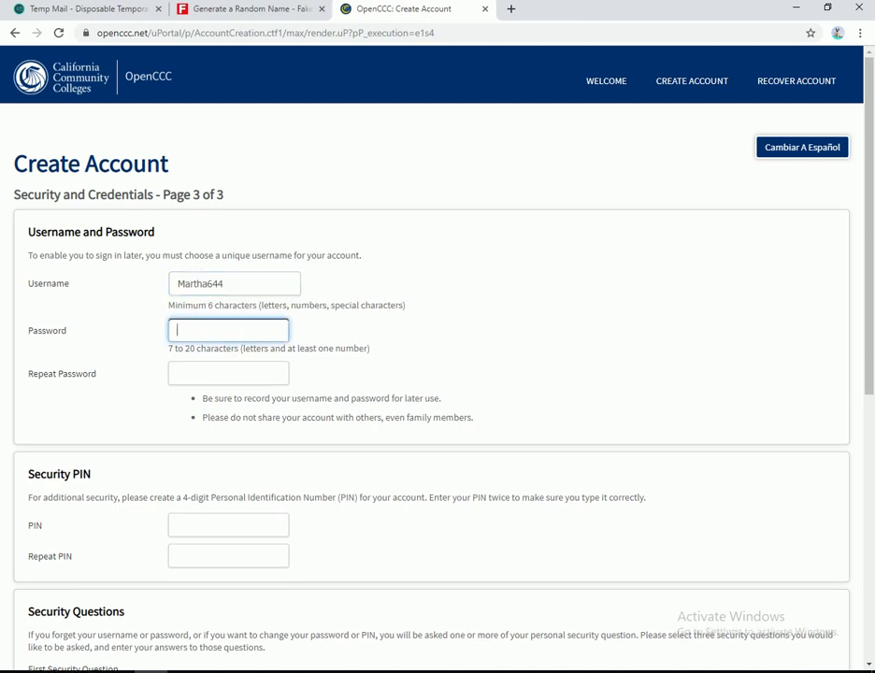
key(shift+Tab)
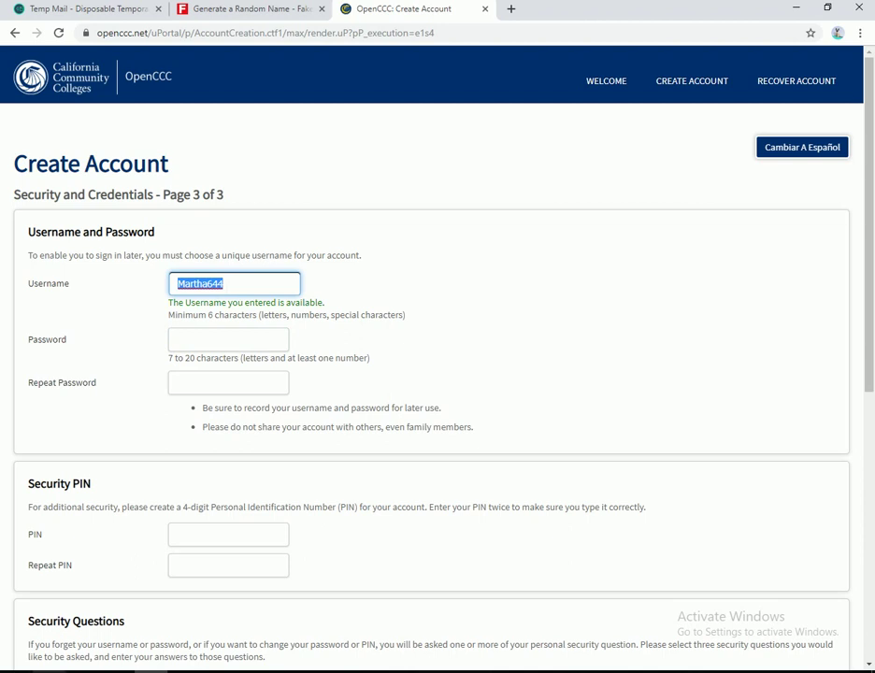
Log the username in cell D47 of the tracking spreadsheet
key(alt+Tab)
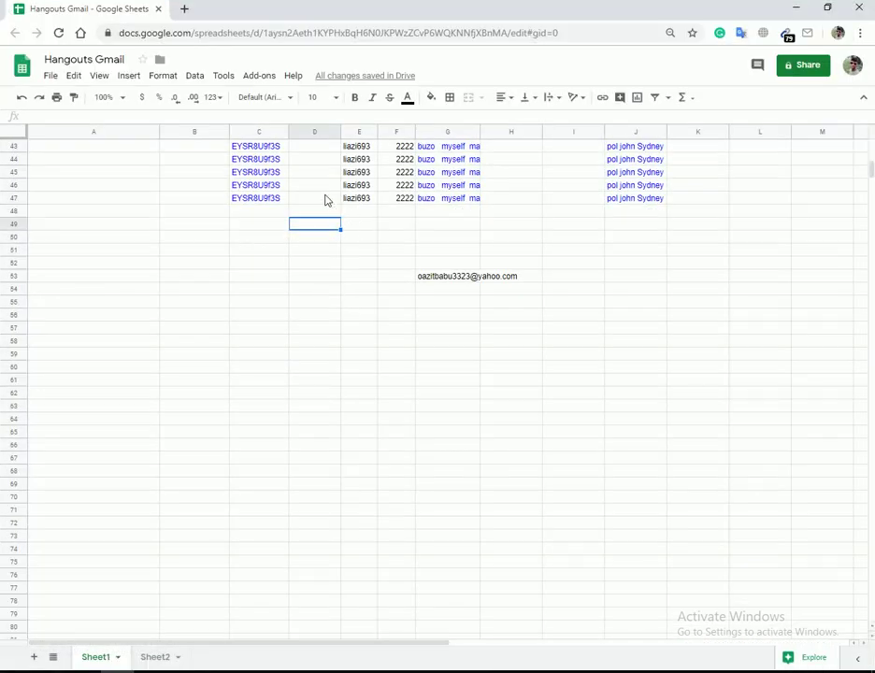
click(326, 199)
key(ctrl+v)
click(362, 203)
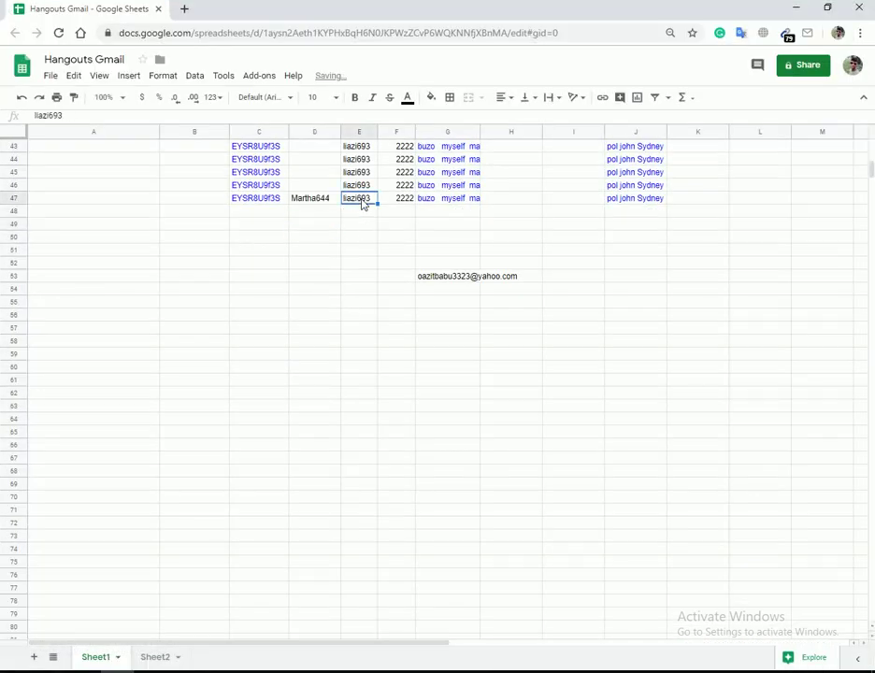
key(alt+Tab)
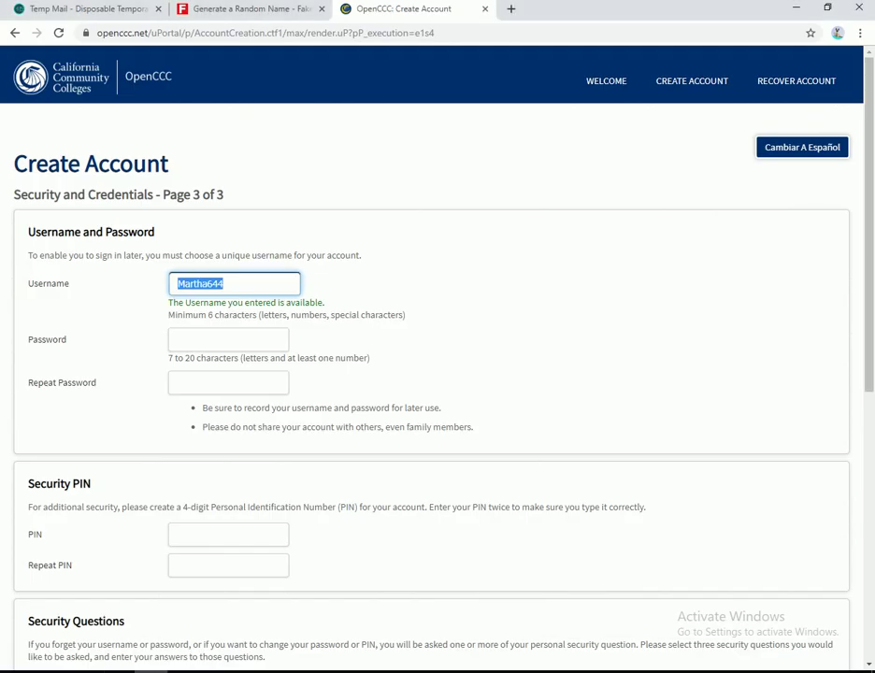
Enter the account password twice and the PIN in both PIN fields
key(Tab)
key(ctrl+v)
key(Tab)
key(ctrl+v)
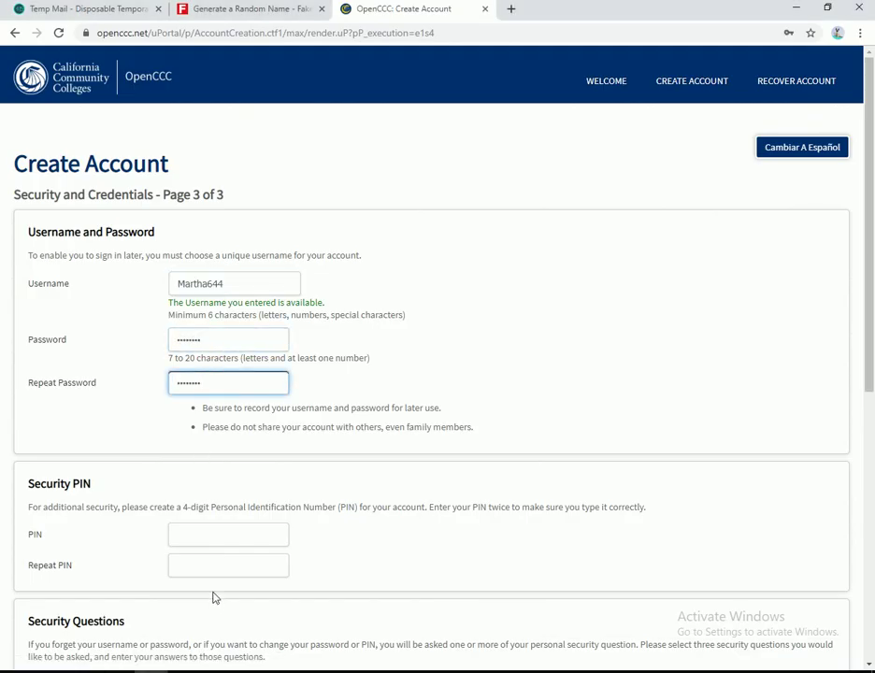
key(Tab)
text(1)
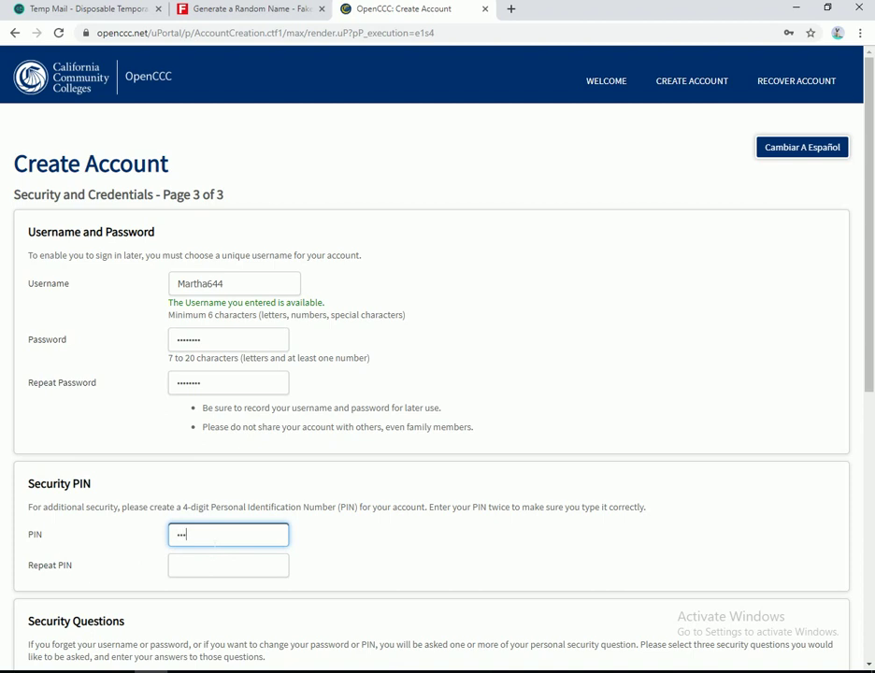
click(203, 568)
text(1)
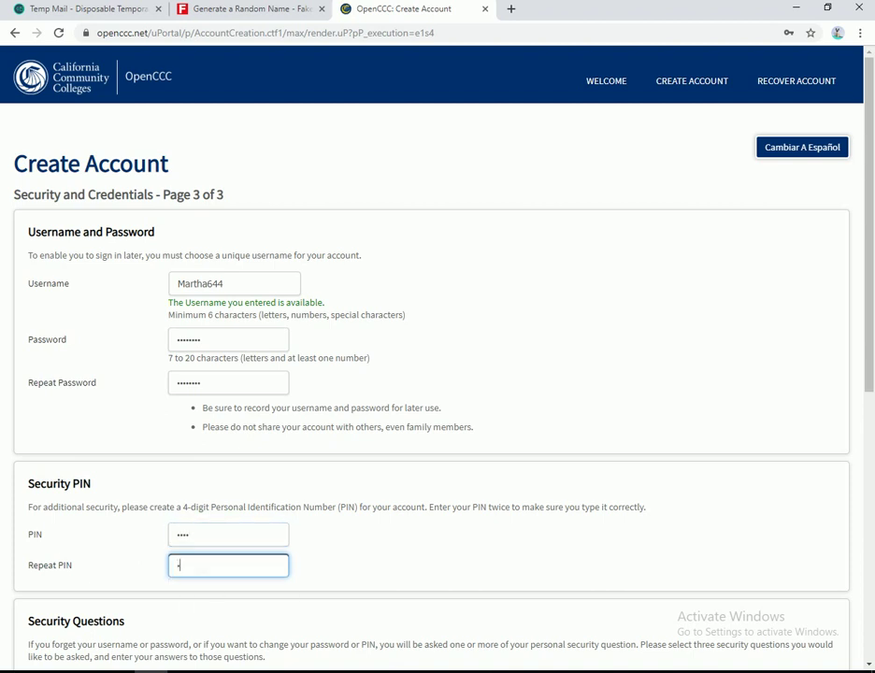
Choose the parents-met, first-car and first-kiss security questions
scroll(352, 481, down, 3)
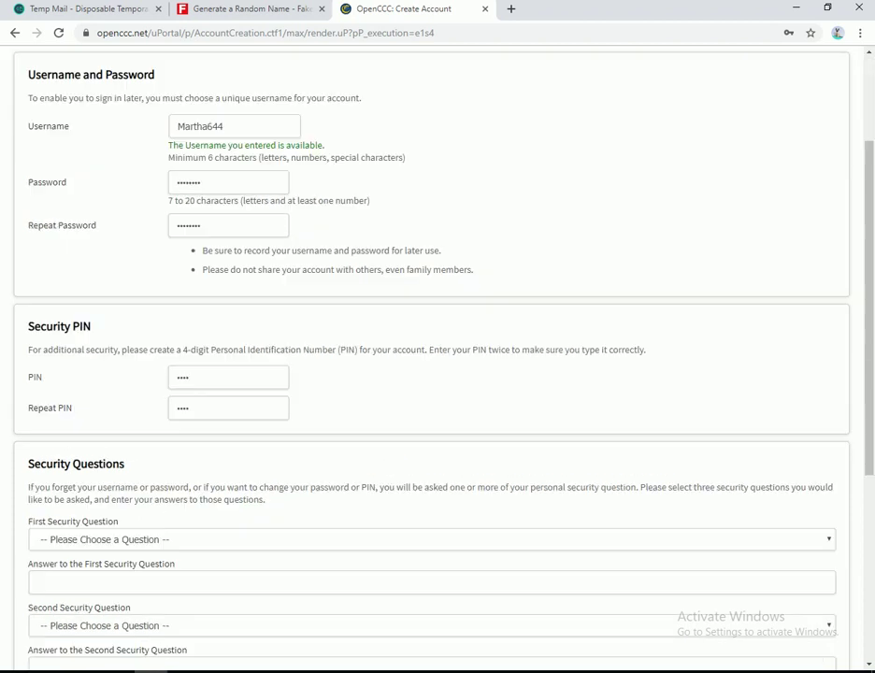
click(112, 424)
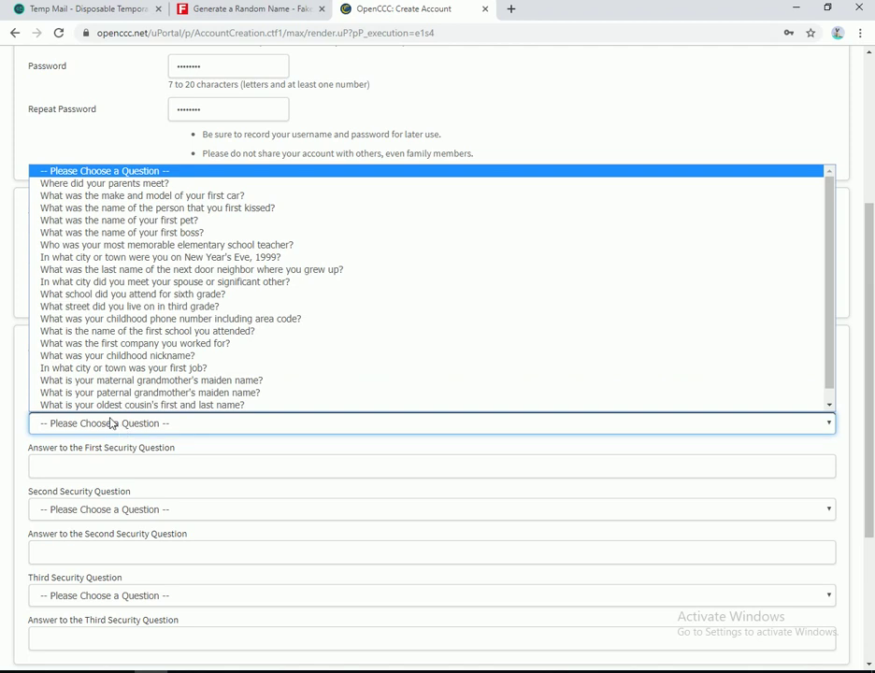
click(107, 184)
click(122, 509)
click(162, 272)
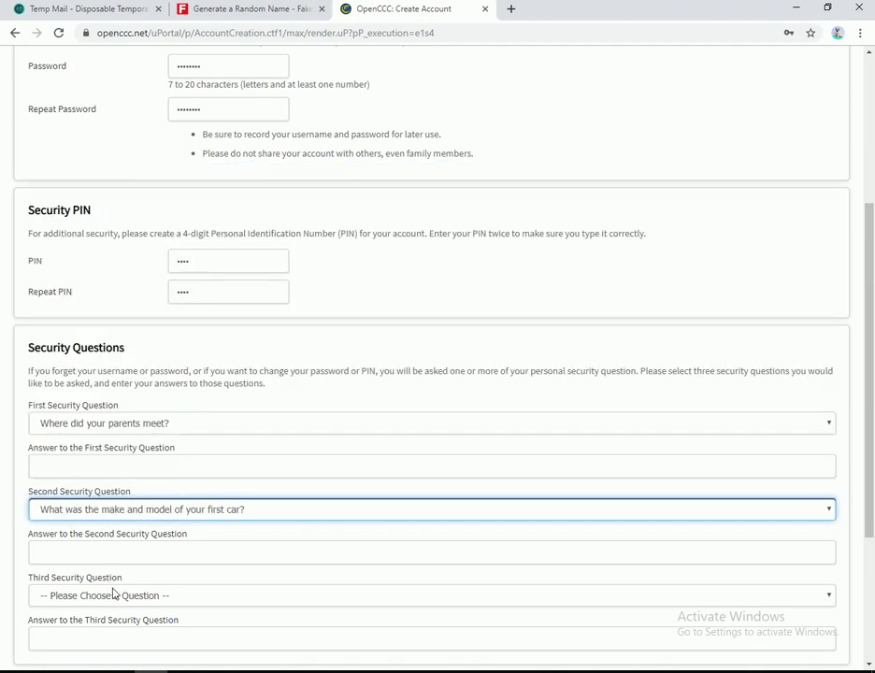
click(113, 595)
click(211, 369)
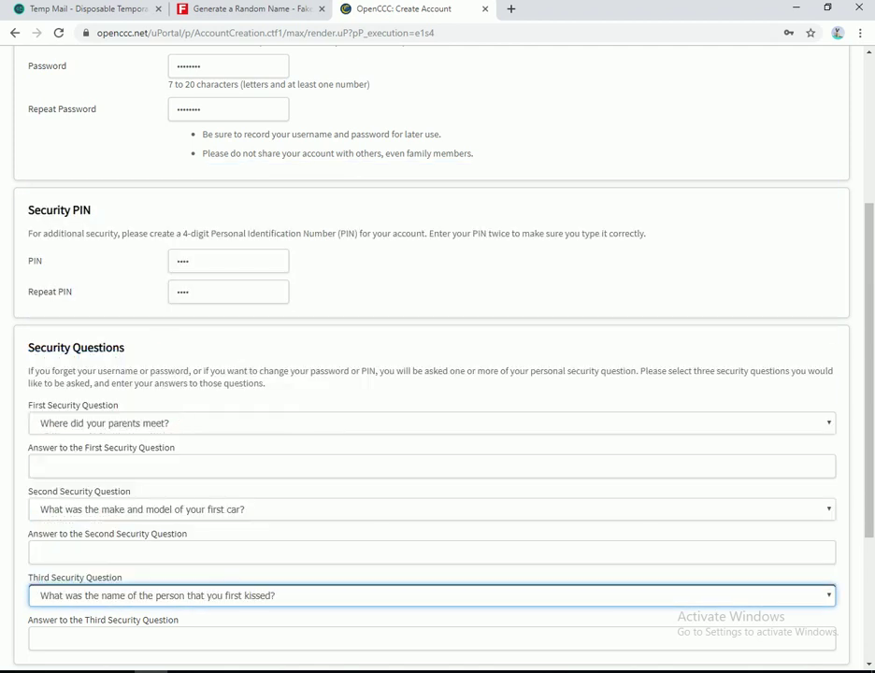
Type an answer for each of the three security questions
click(37, 466)
text(meet)
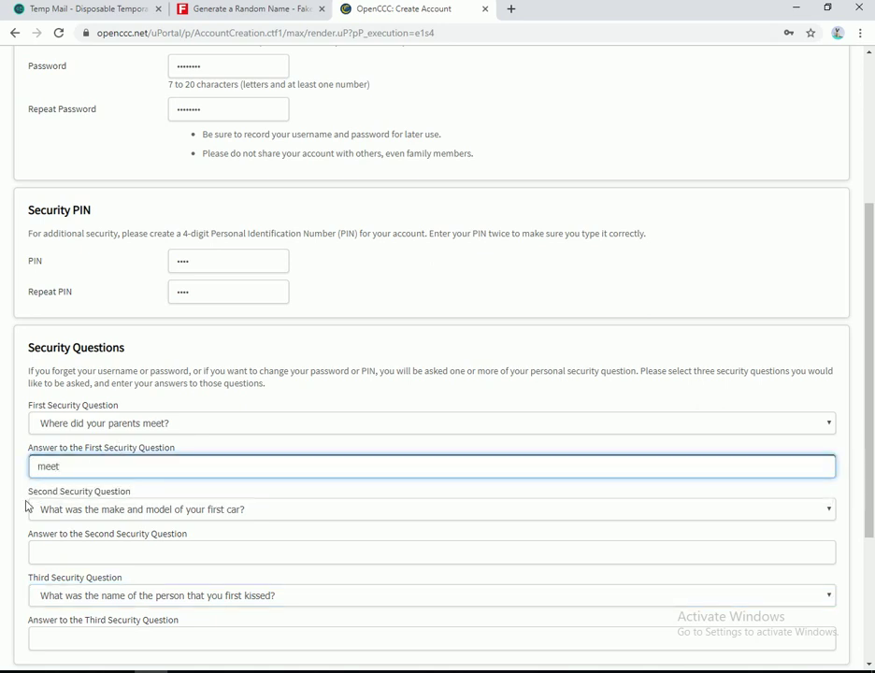
click(38, 552)
text(2 meet)
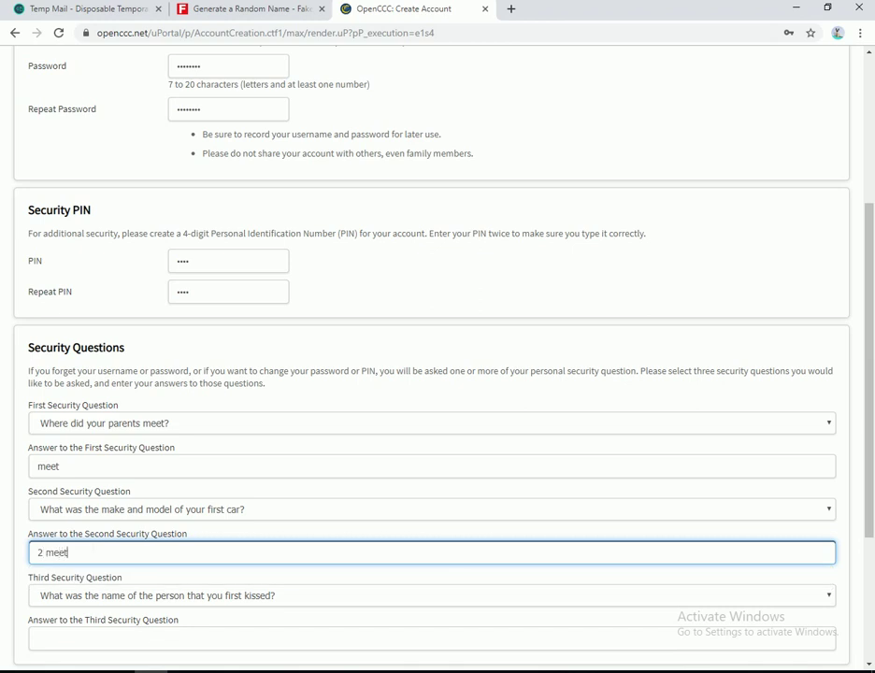
click(37, 639)
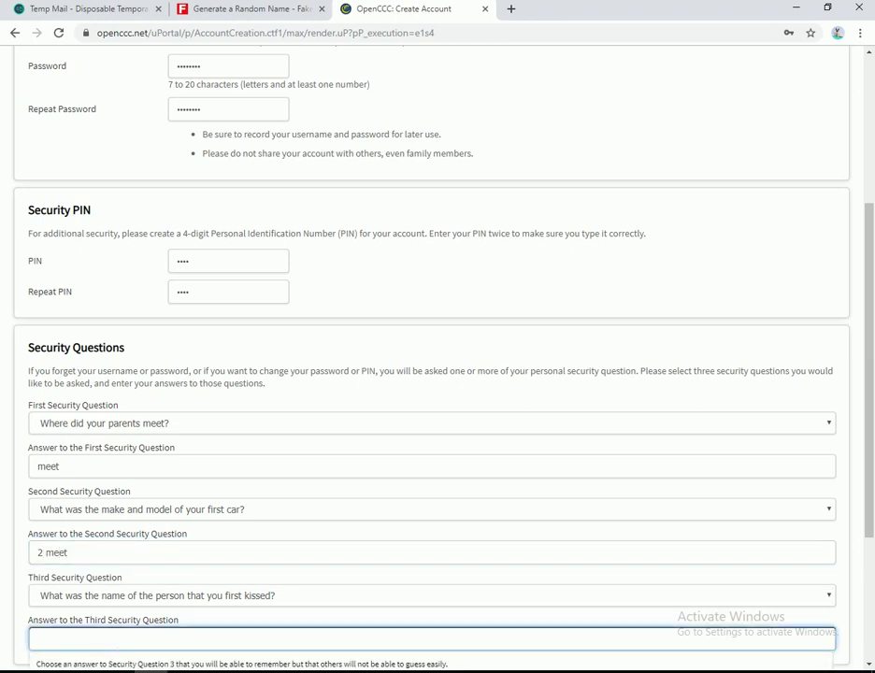
text(3 meet)
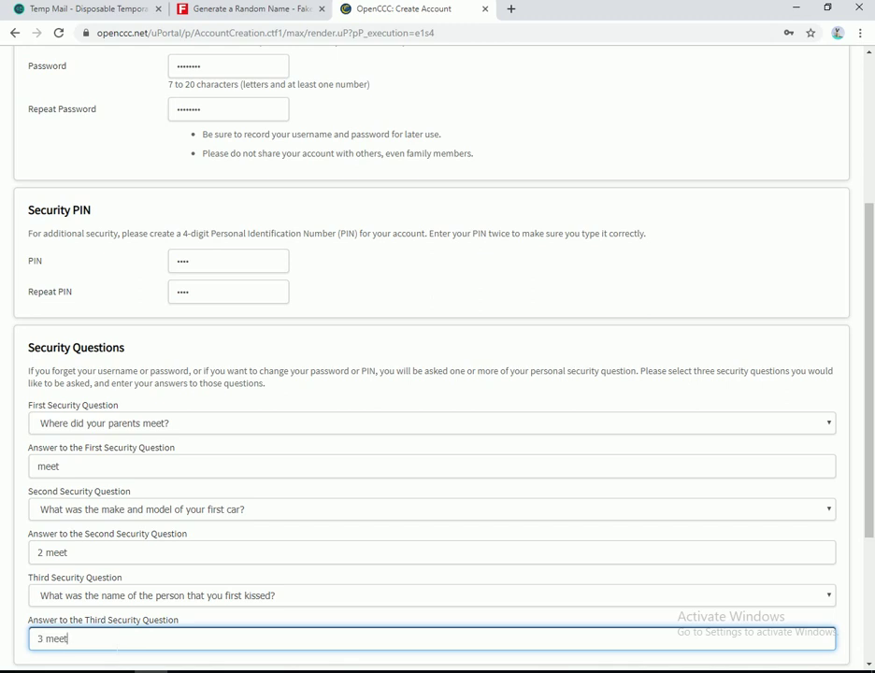
scroll(197, 561, down, 3)
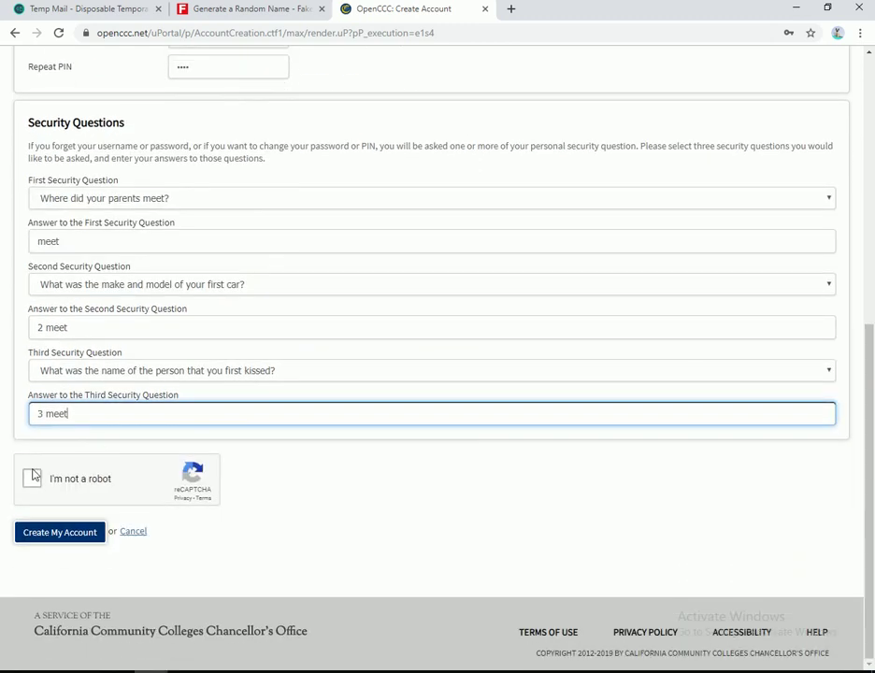
Pass the reCAPTCHA crosswalk image challenge and submit the new account form
click(31, 479)
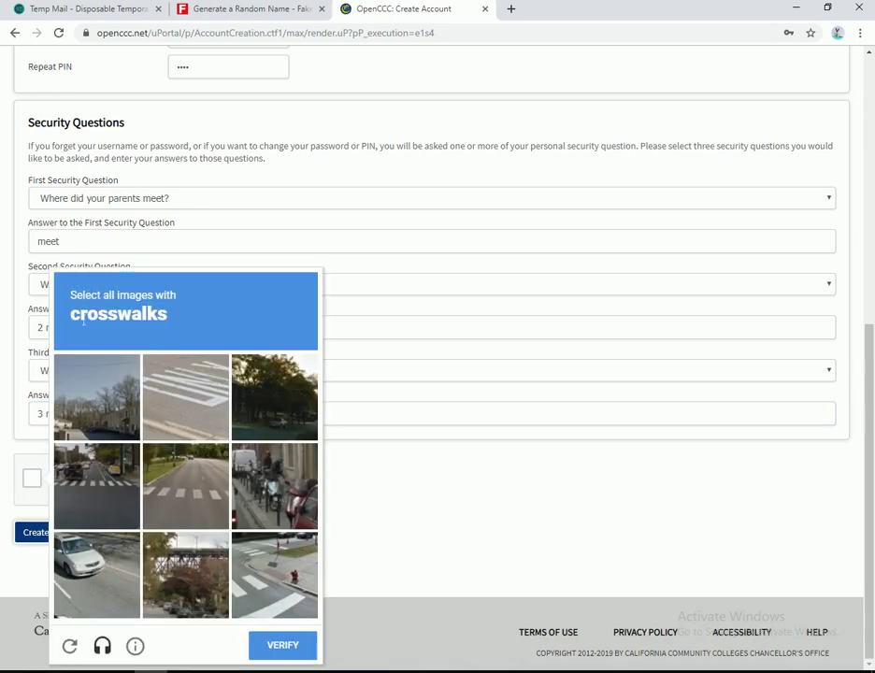
click(164, 408)
click(182, 397)
click(96, 486)
click(177, 488)
click(271, 575)
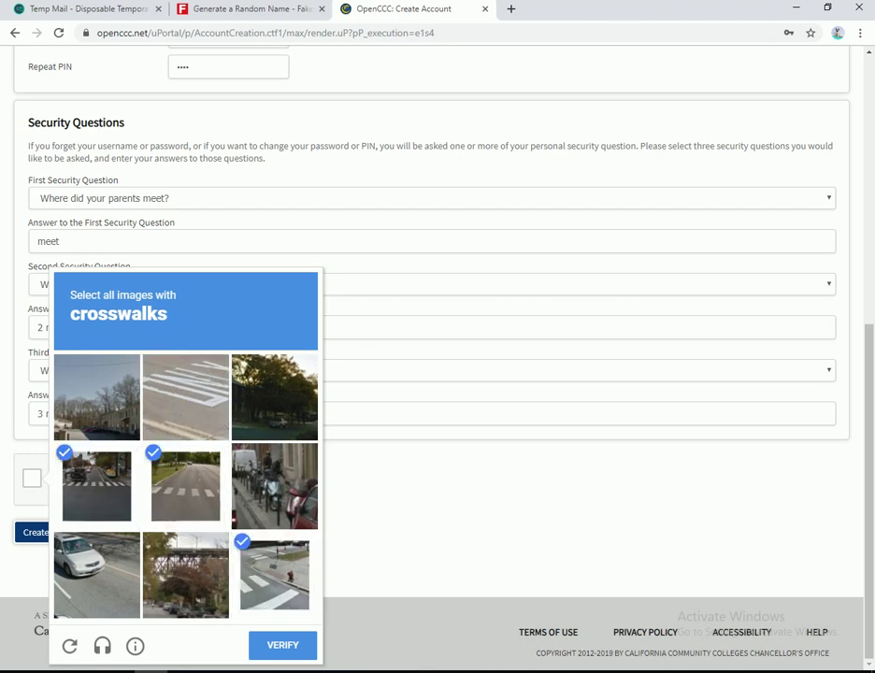
click(276, 646)
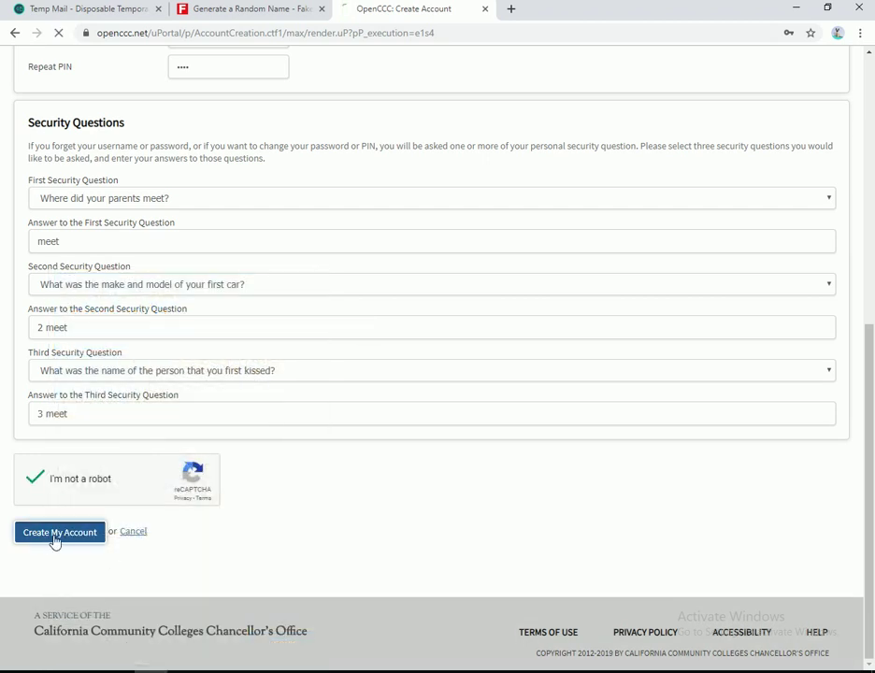
click(54, 541)
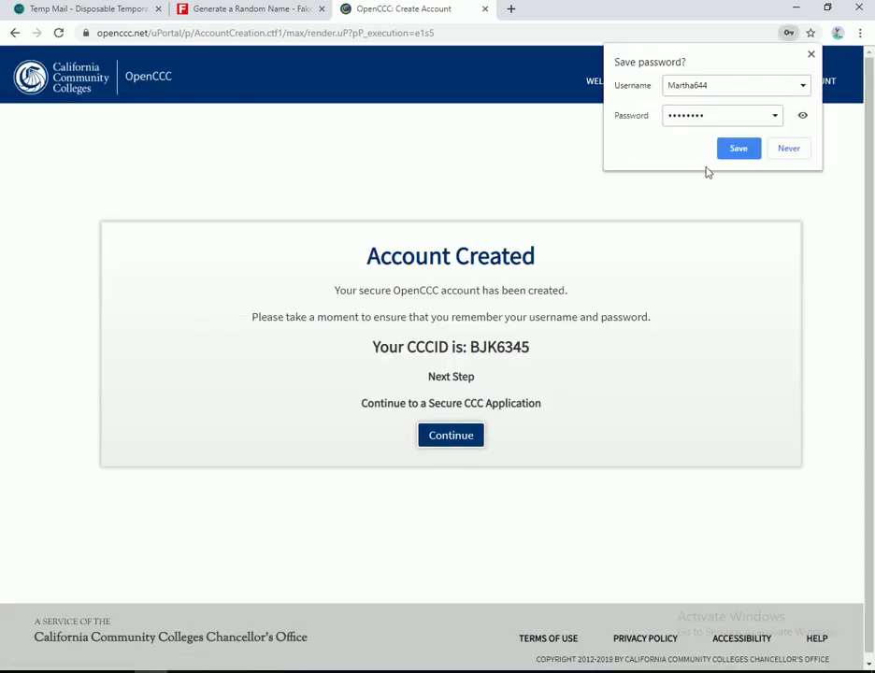
Save the new login in Chrome and continue from Account Created to the Santa Monica College application
click(739, 149)
click(450, 434)
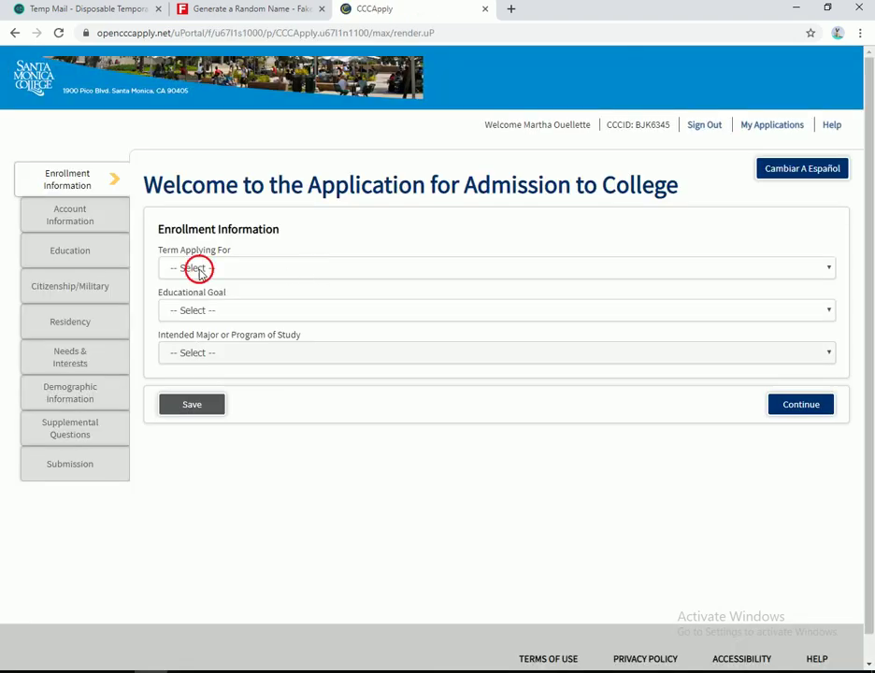
Set enrollment to Fall 2020, Undecided on goal, Art History major, and save it
click(199, 270)
click(192, 348)
click(230, 312)
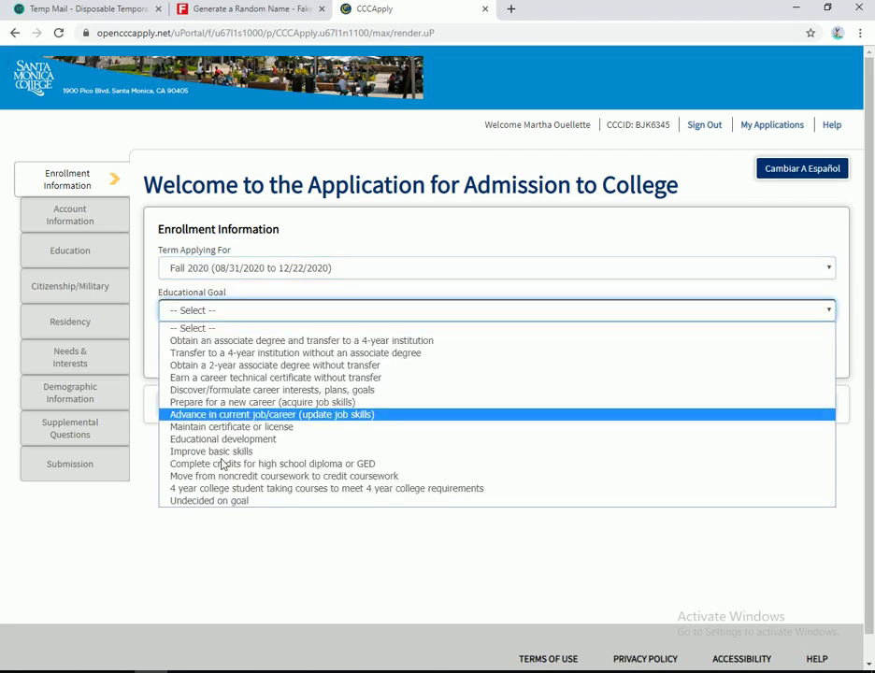
click(210, 501)
click(275, 355)
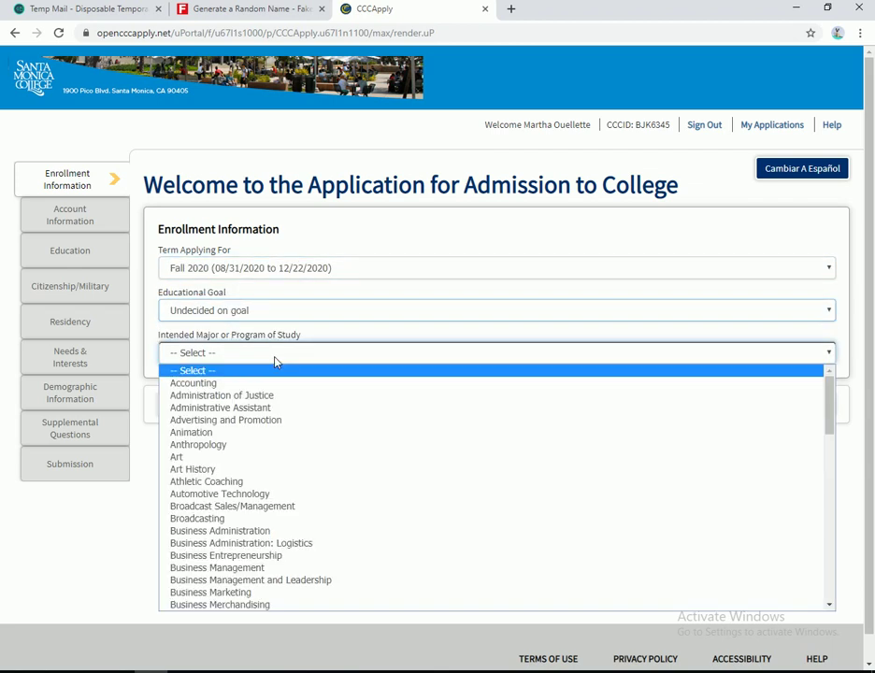
click(227, 470)
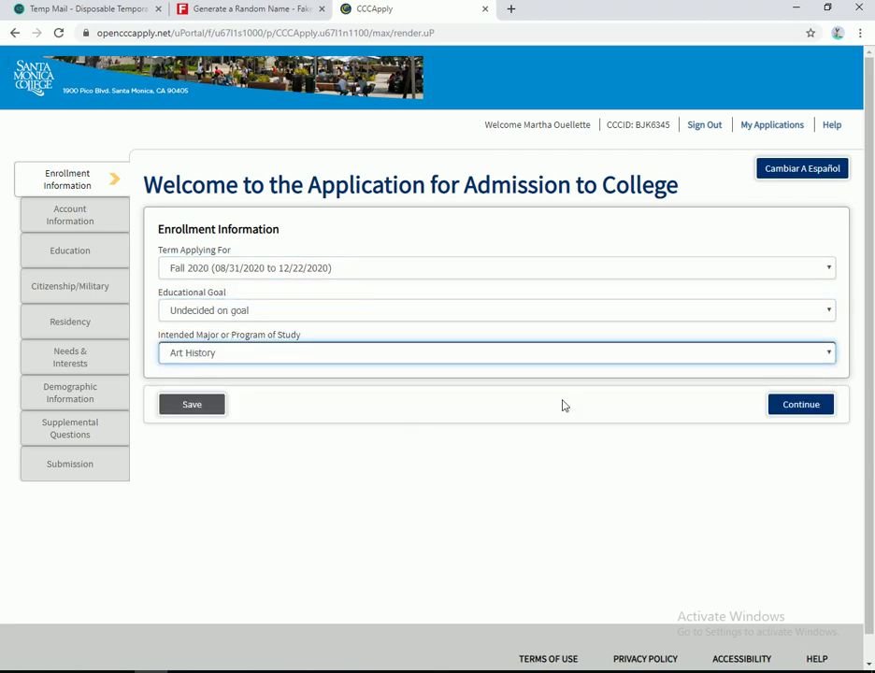
click(797, 409)
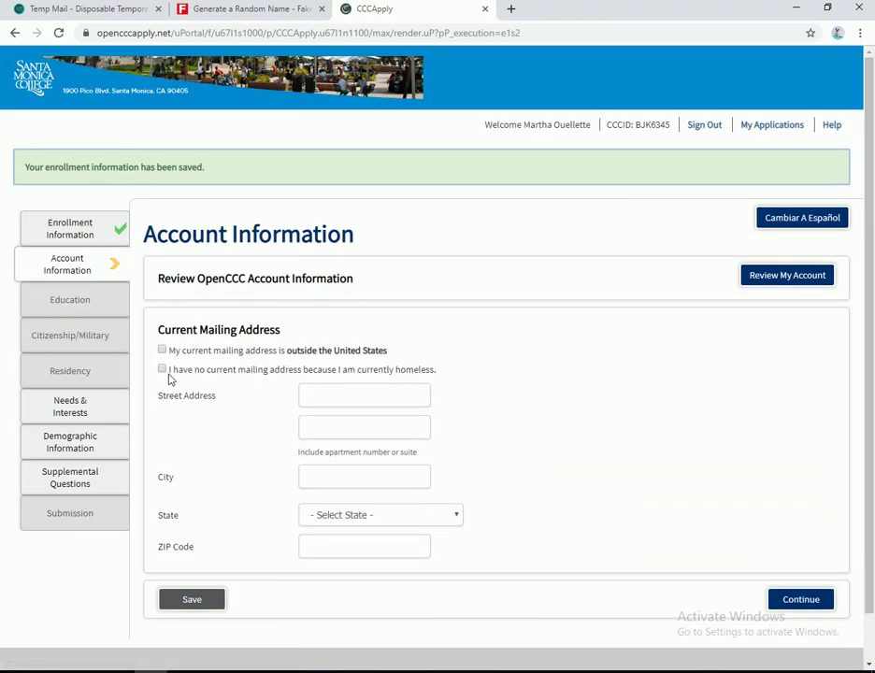
Declare no current mailing address (homeless), confirm it, and save account information
click(161, 369)
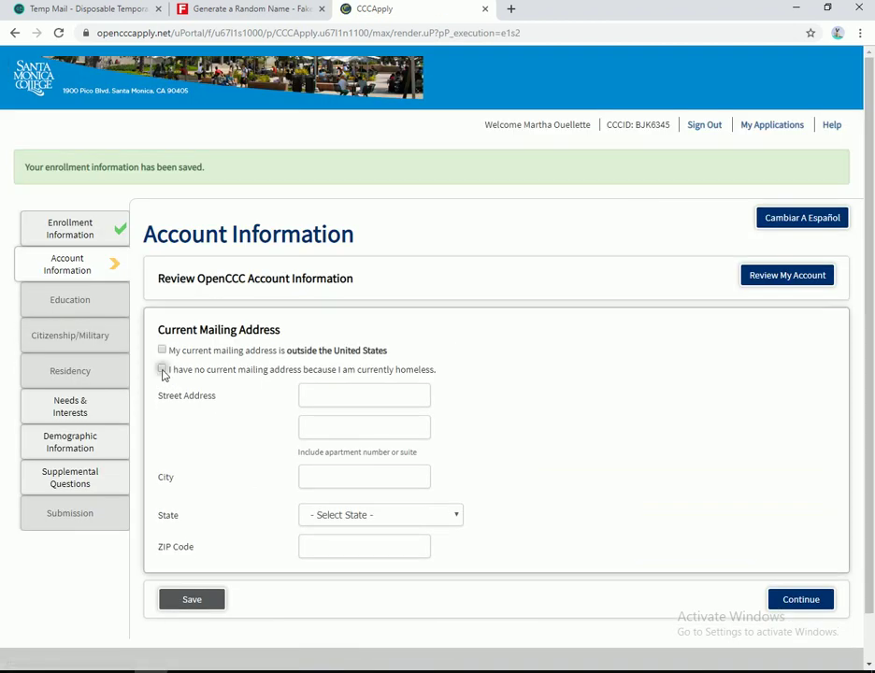
click(190, 265)
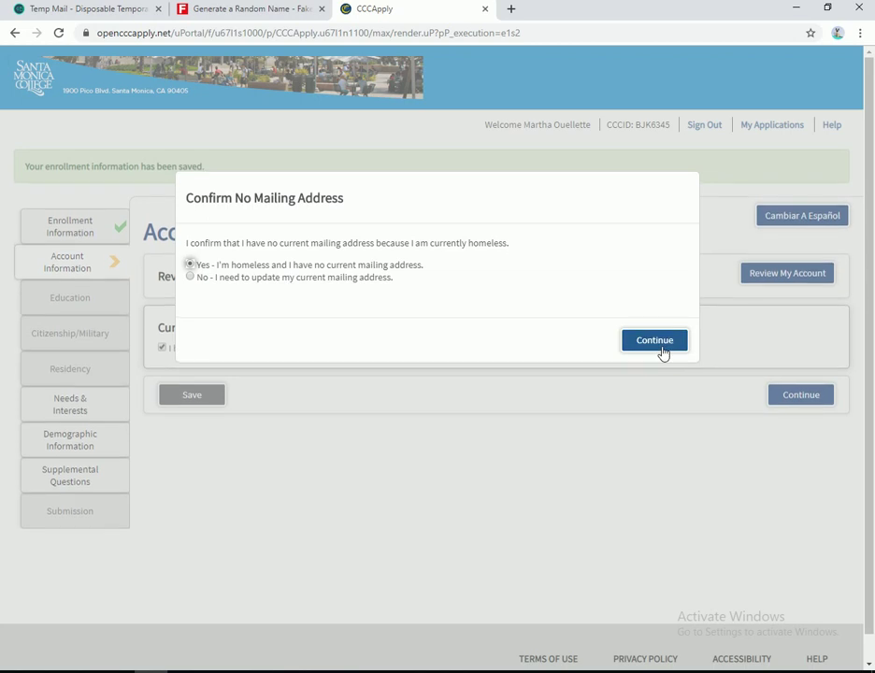
click(657, 341)
click(806, 348)
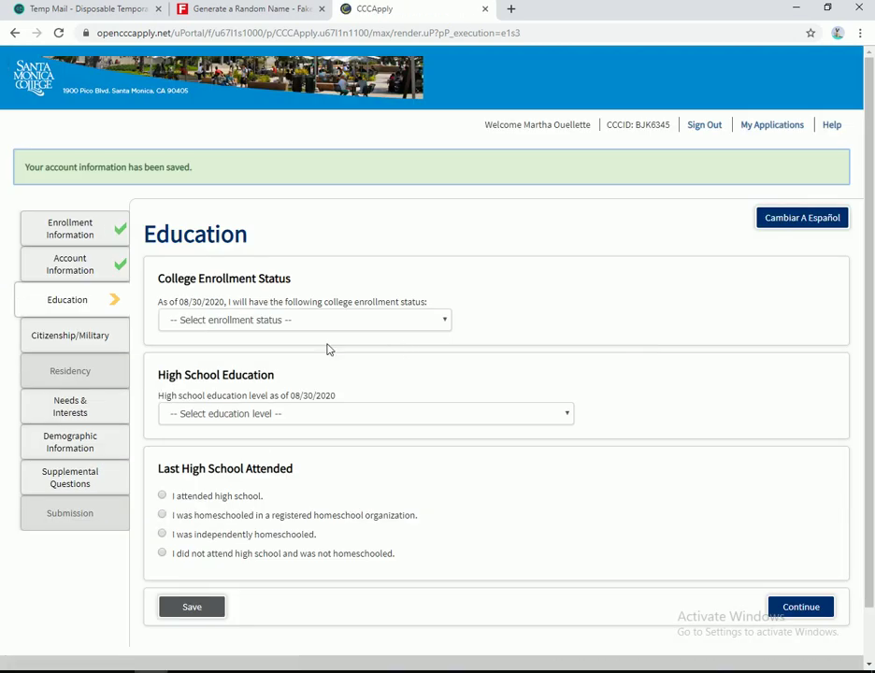
Save education as first-time college student and not a high school graduate
click(298, 322)
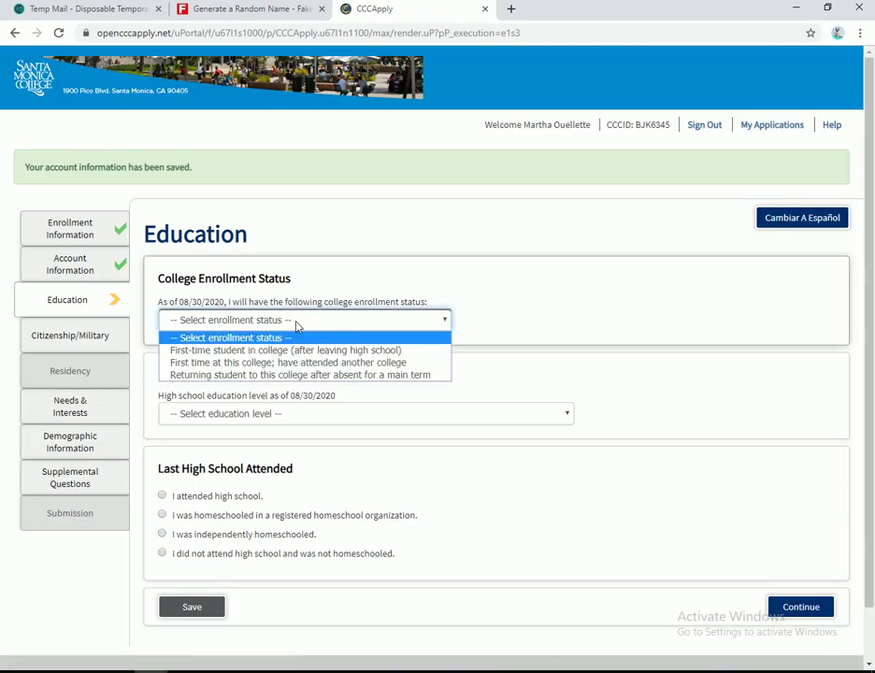
click(254, 351)
click(244, 414)
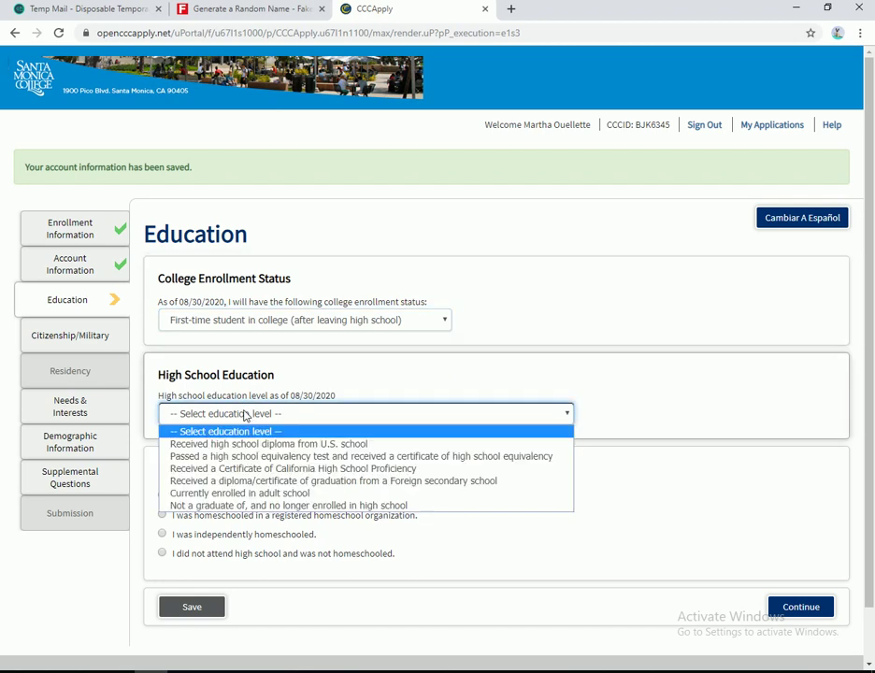
click(217, 504)
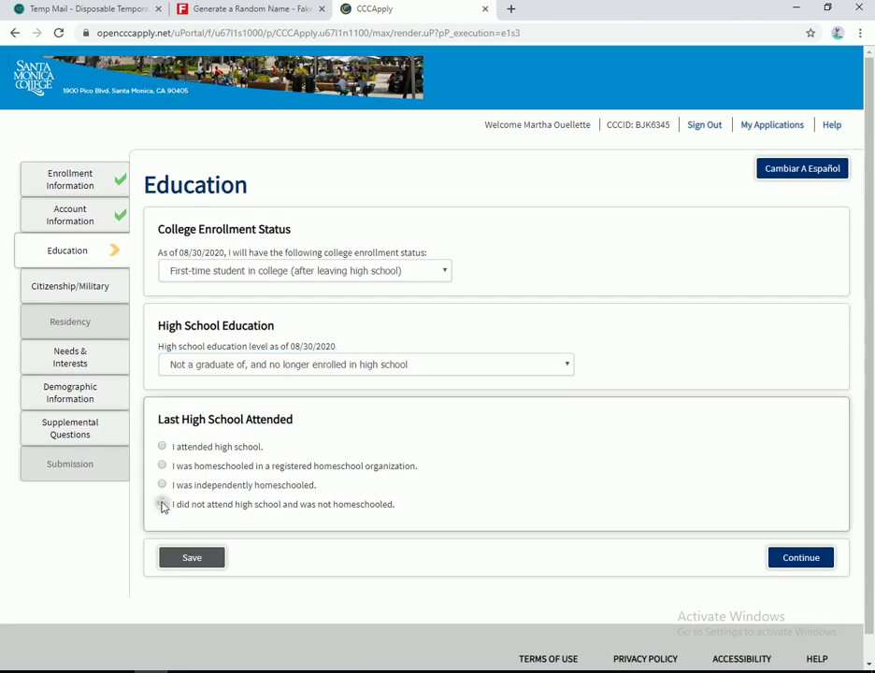
click(797, 559)
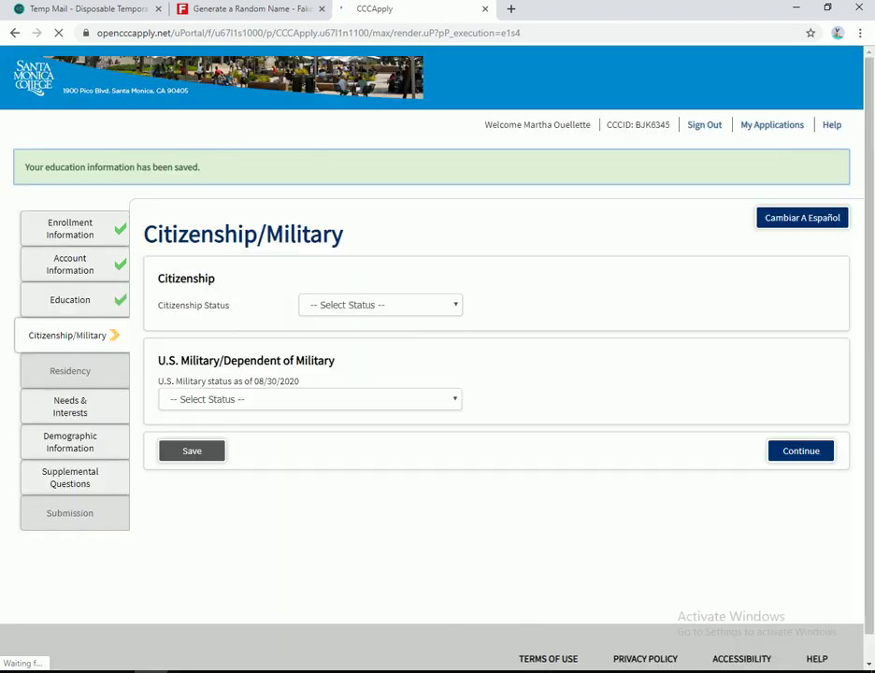
Save citizenship as U.S. Citizen with military status None apply to me
click(321, 308)
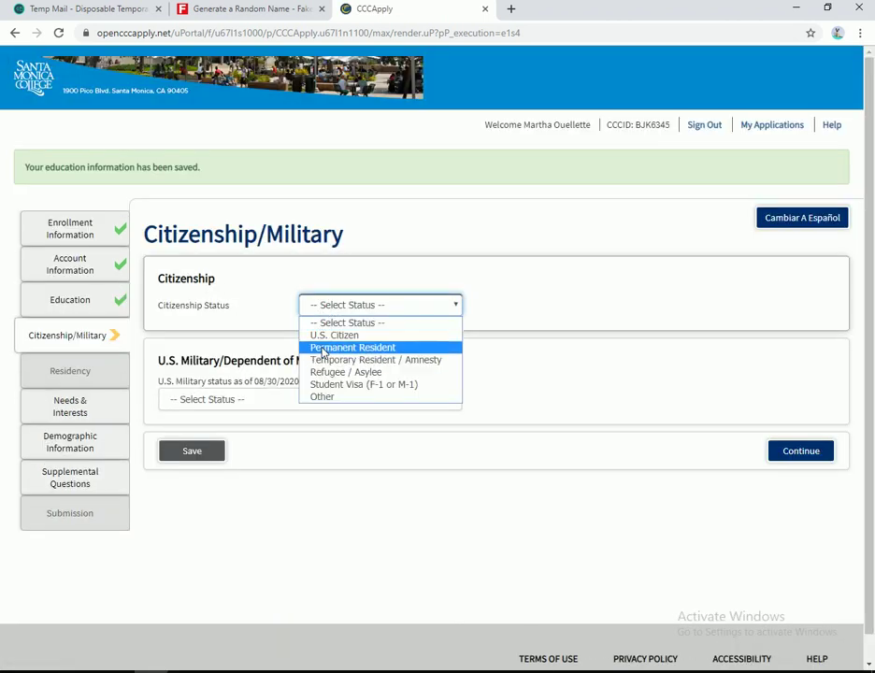
click(323, 332)
click(290, 402)
click(268, 428)
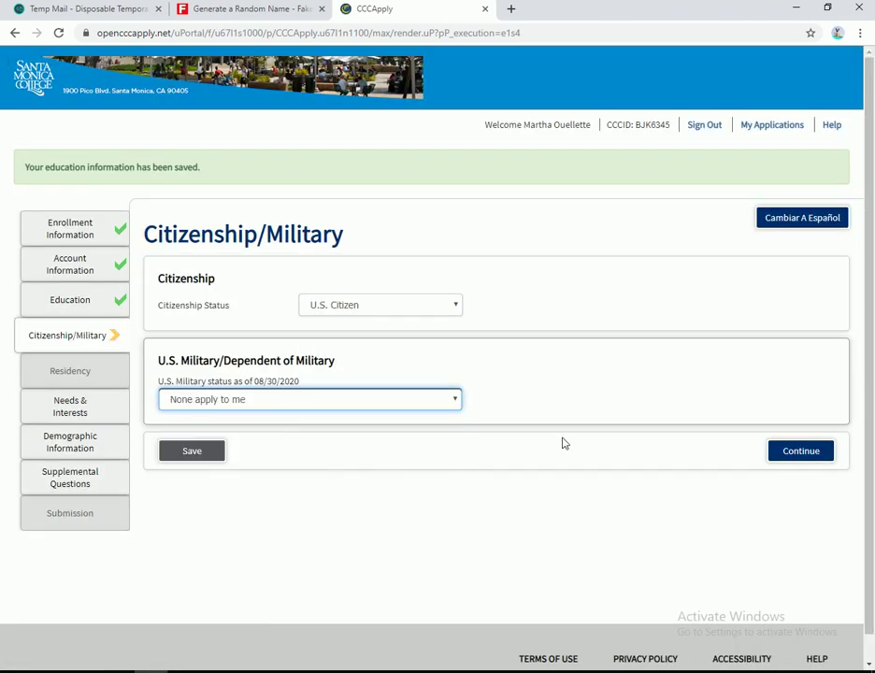
click(793, 455)
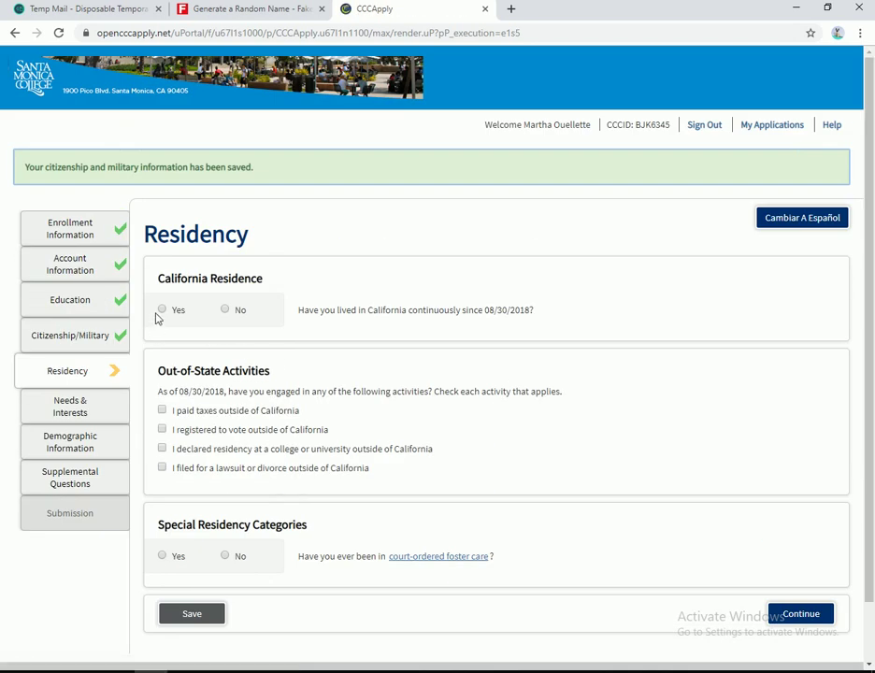
Answer Yes to continuous California residence and No to foster care, then save Residency
click(161, 310)
click(226, 557)
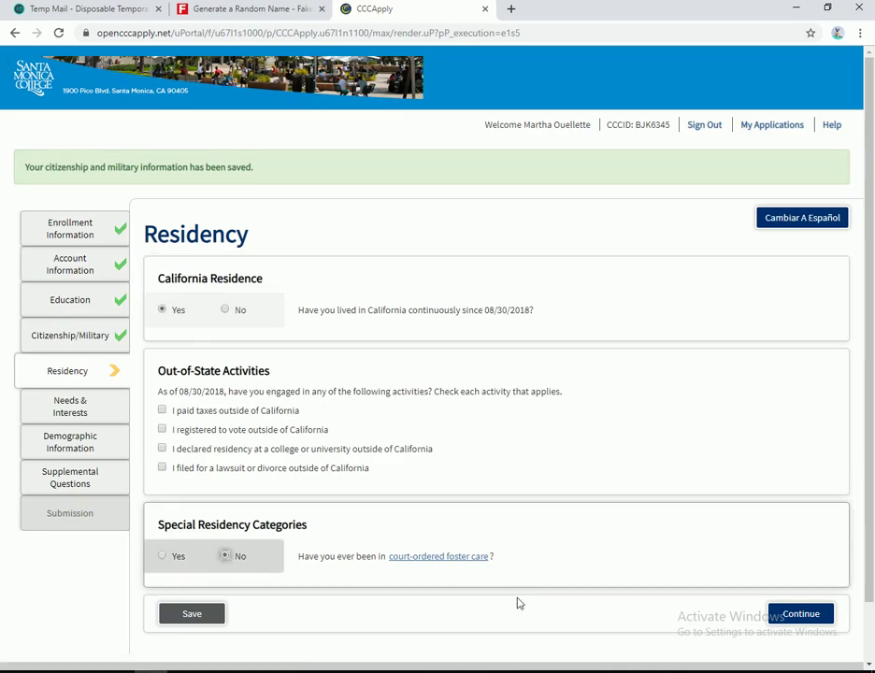
click(801, 566)
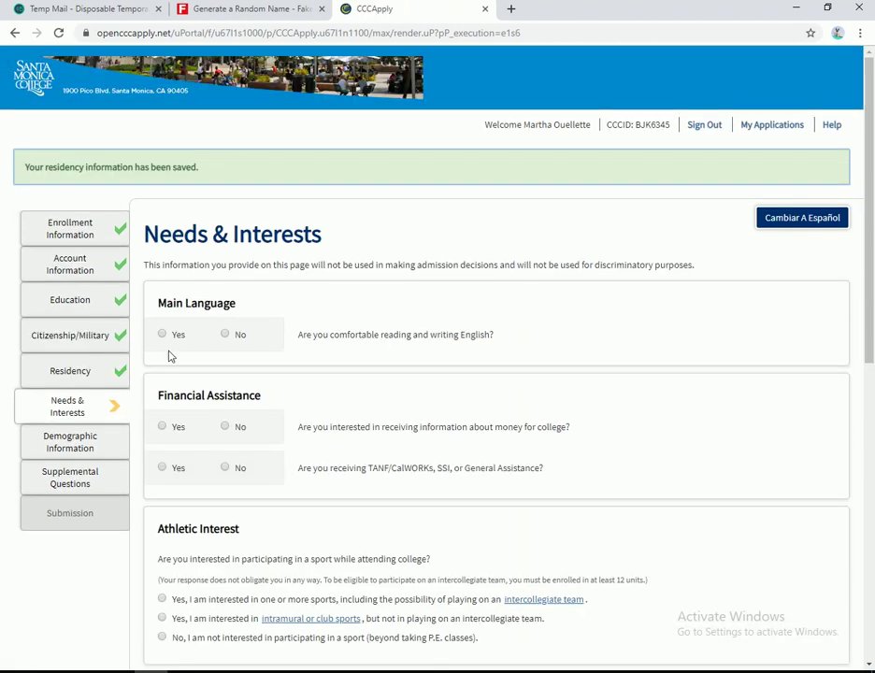
Answer Yes to English, No to both financial questions, no sport, tick Career planning and Health services, and save
click(163, 335)
click(224, 426)
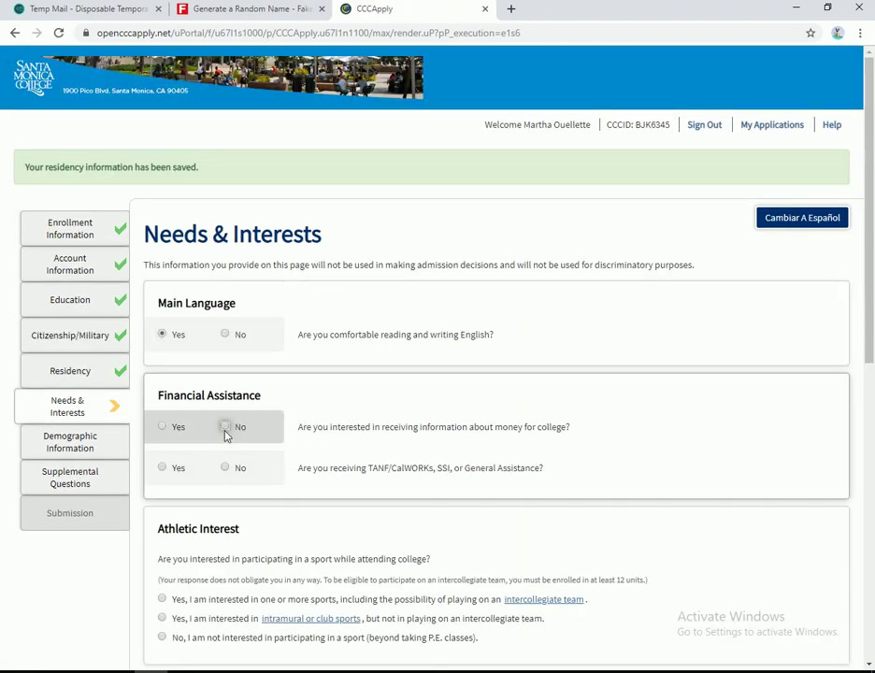
click(224, 467)
scroll(224, 467, down, 1)
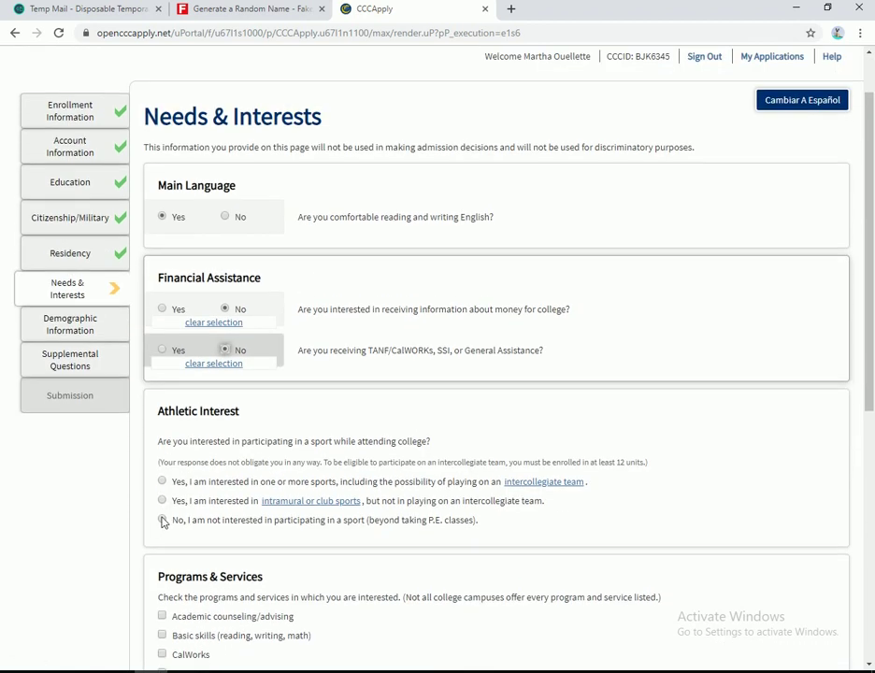
click(163, 524)
scroll(165, 514, down, 2)
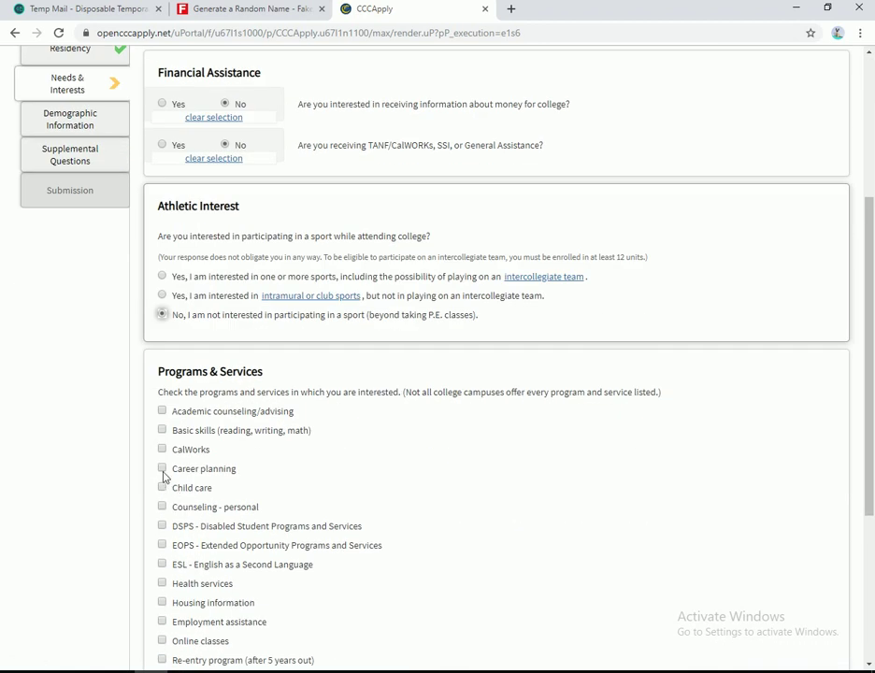
click(162, 474)
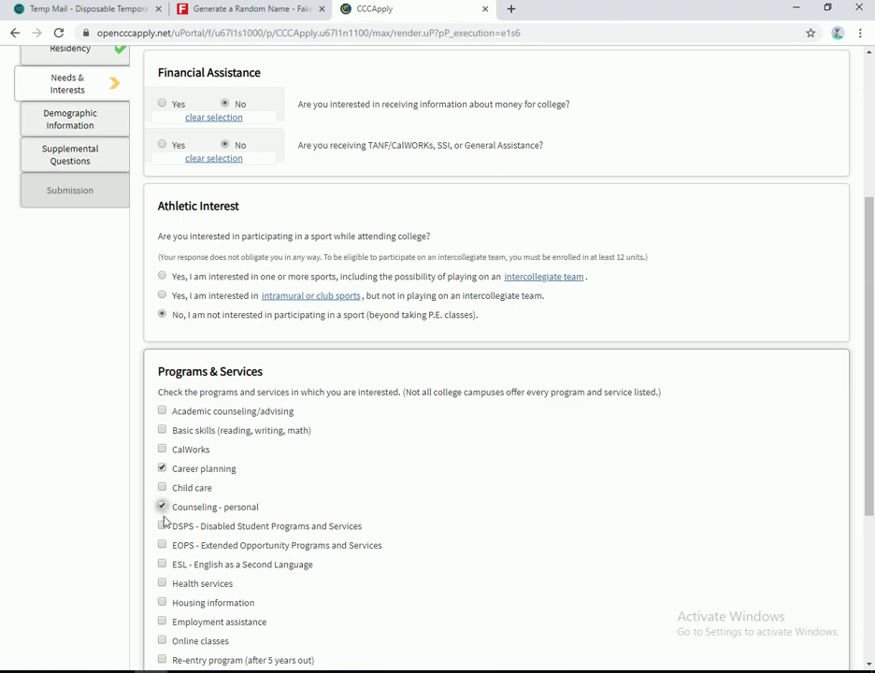
scroll(164, 521, down, 1)
click(162, 447)
scroll(365, 504, down, 1)
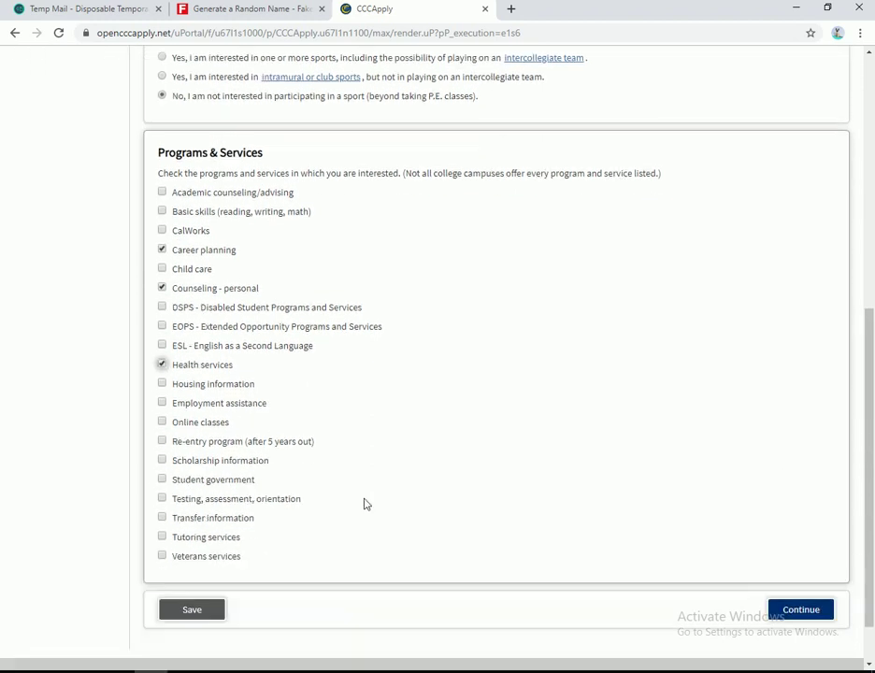
click(796, 550)
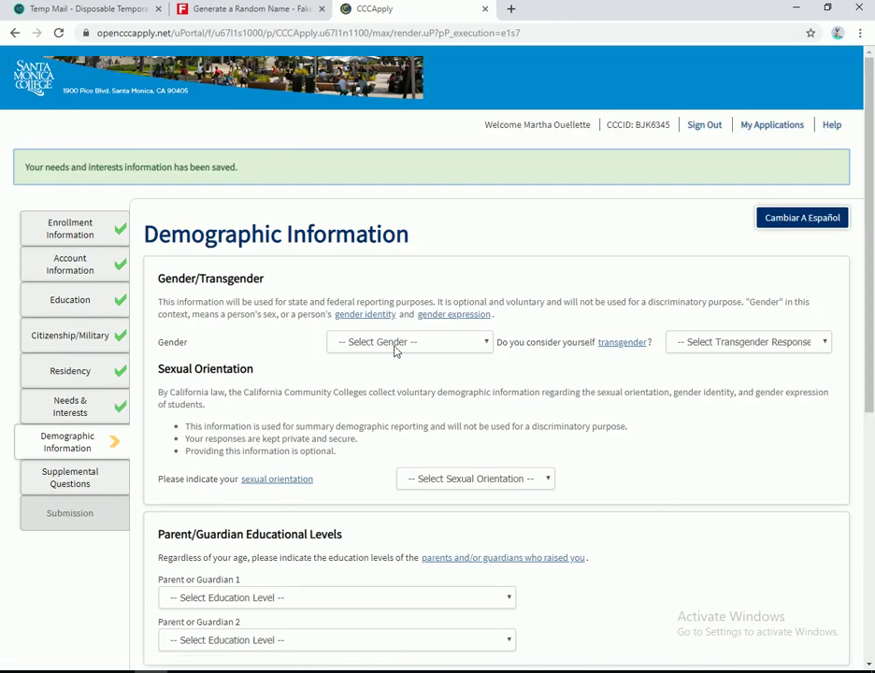
Set gender to Male, transgender to No, and sexual orientation to Other
click(395, 346)
click(354, 385)
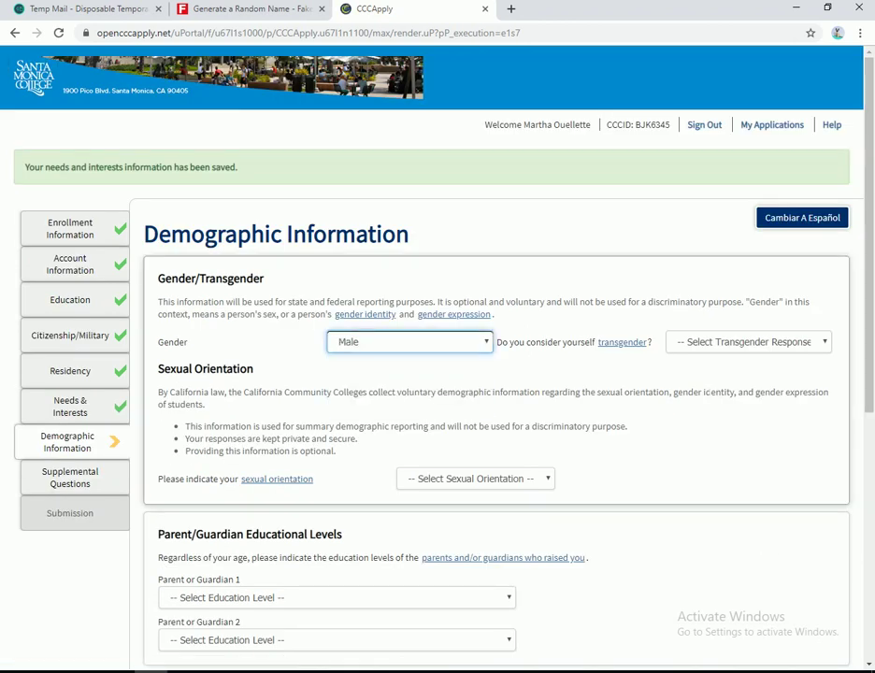
click(710, 342)
click(688, 330)
scroll(689, 384, down, 1)
click(486, 429)
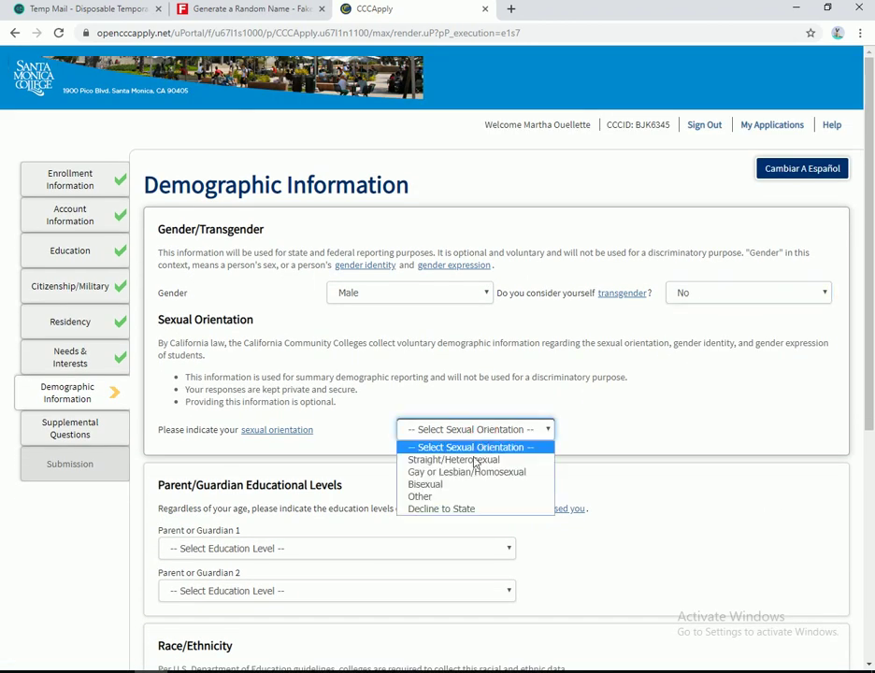
click(432, 499)
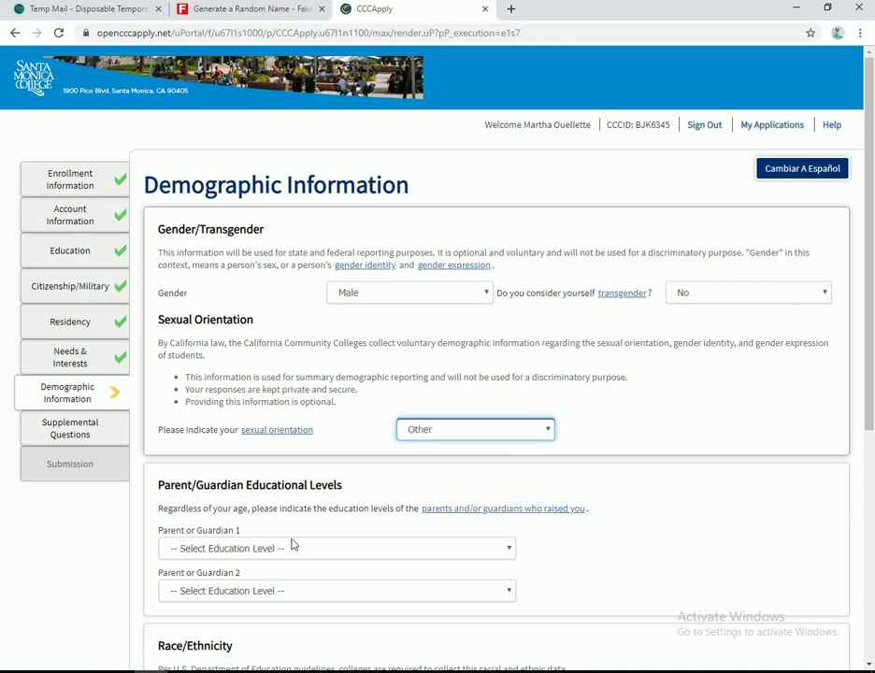
Set both Parent/Guardian education fields to no parent or guardian raised me
click(287, 549)
click(231, 531)
scroll(241, 431, down, 3)
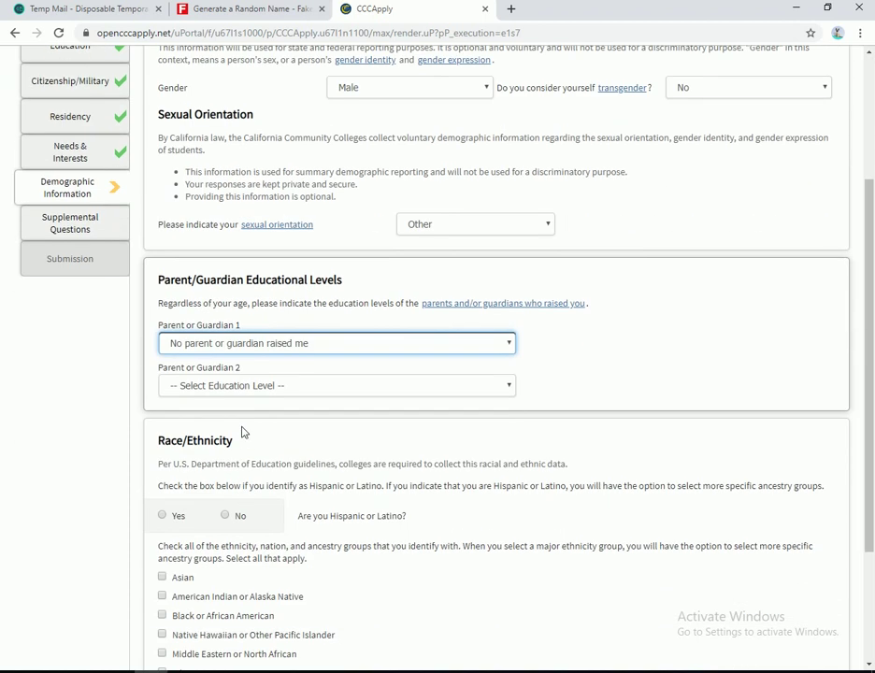
click(220, 391)
click(193, 514)
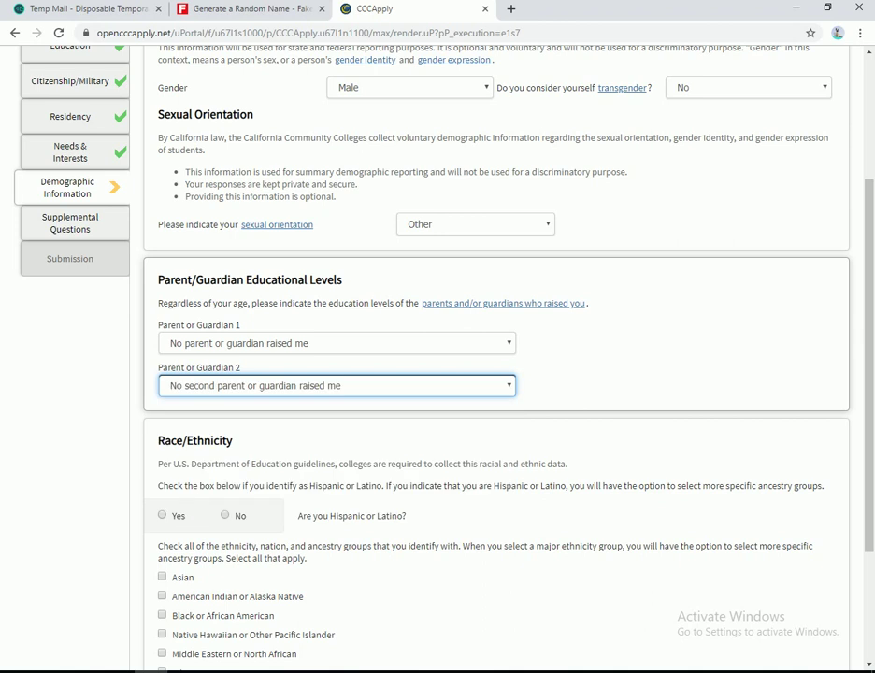
Answer No to Hispanic, choose White with Australian ancestry, and save demographics
click(224, 517)
scroll(202, 520, down, 2)
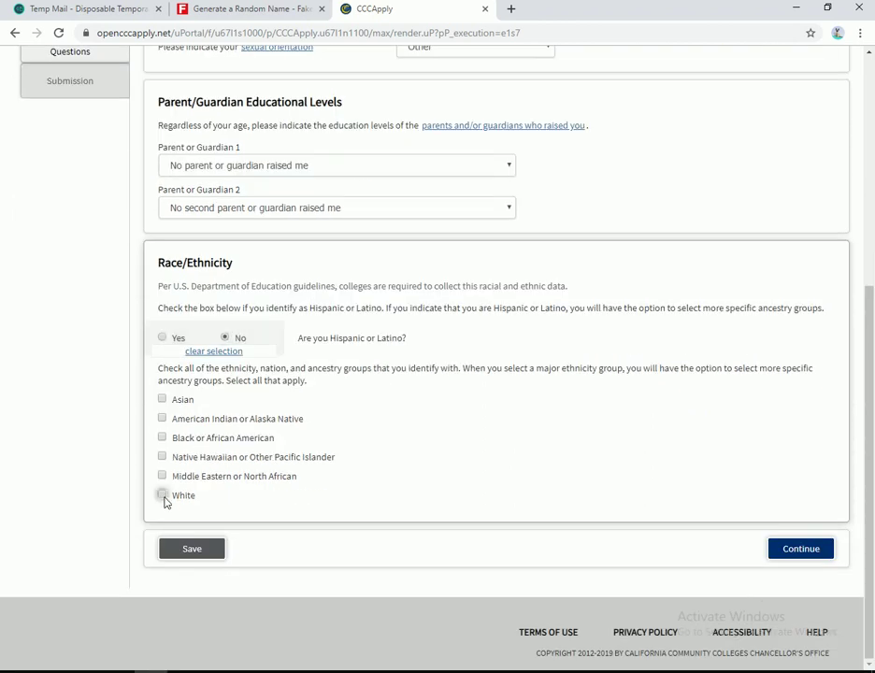
click(162, 496)
click(197, 541)
scroll(402, 542, down, 2)
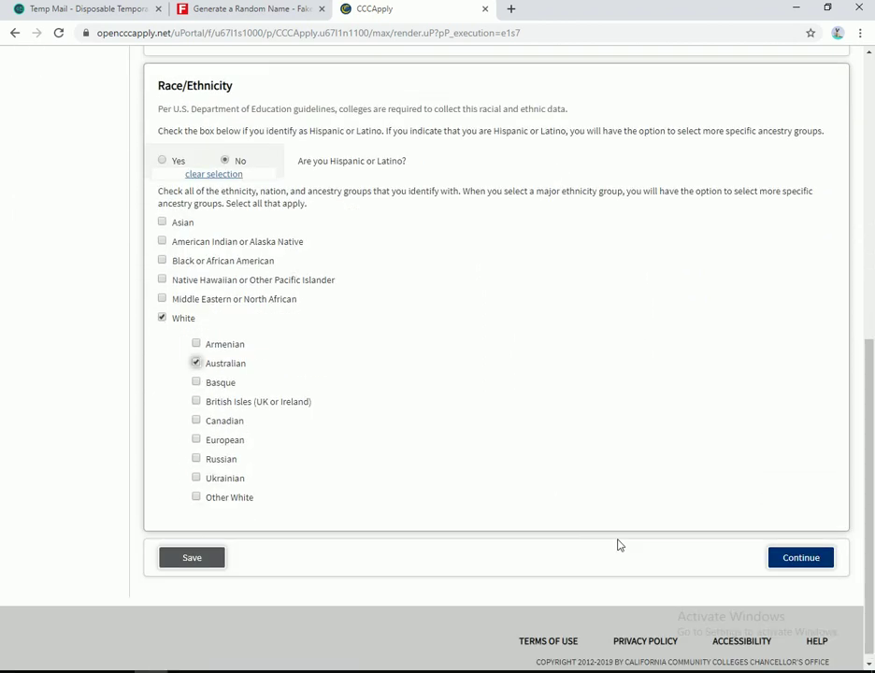
click(790, 549)
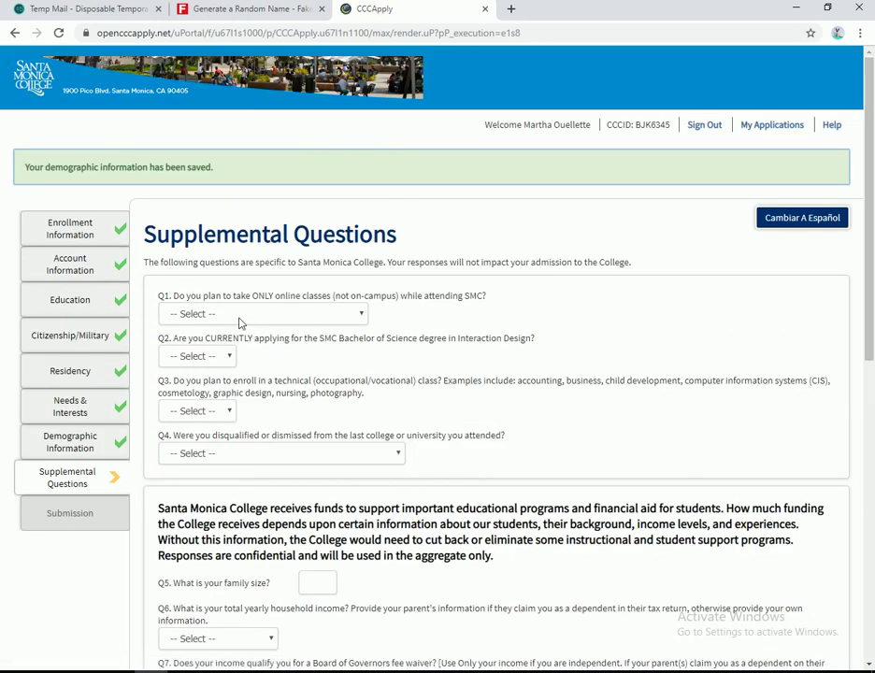
Answer Q1 Undecided, Q2 No, Q3 Undecided, Q4 'I have not attended another college'
click(239, 314)
click(207, 377)
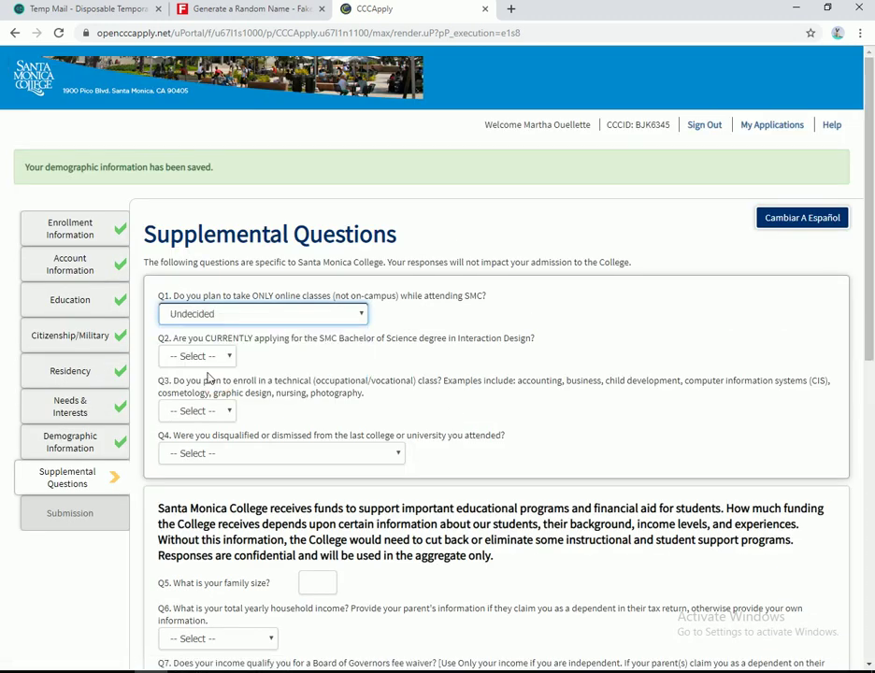
click(197, 356)
click(178, 398)
click(195, 411)
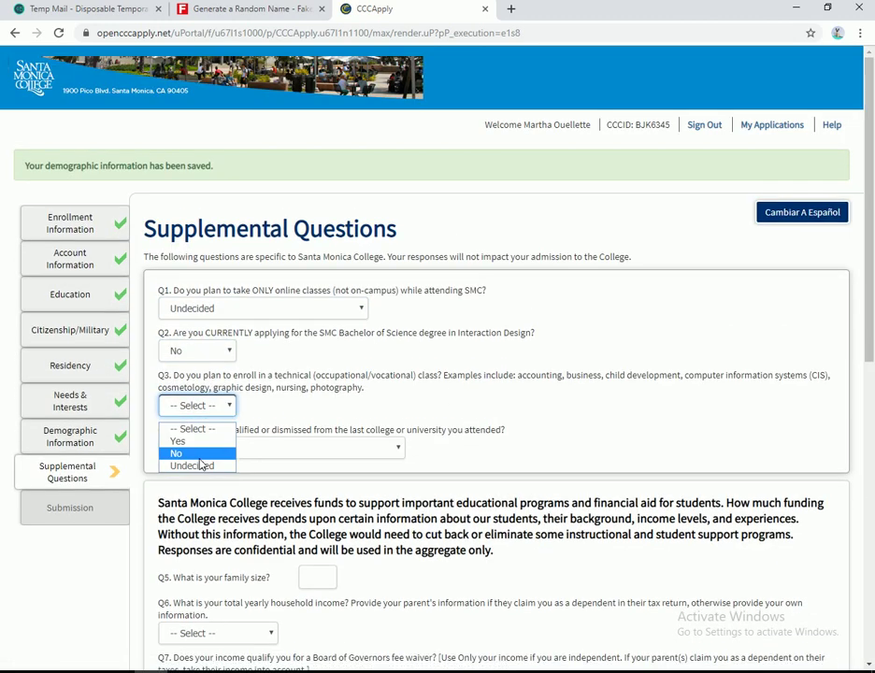
click(200, 463)
click(197, 404)
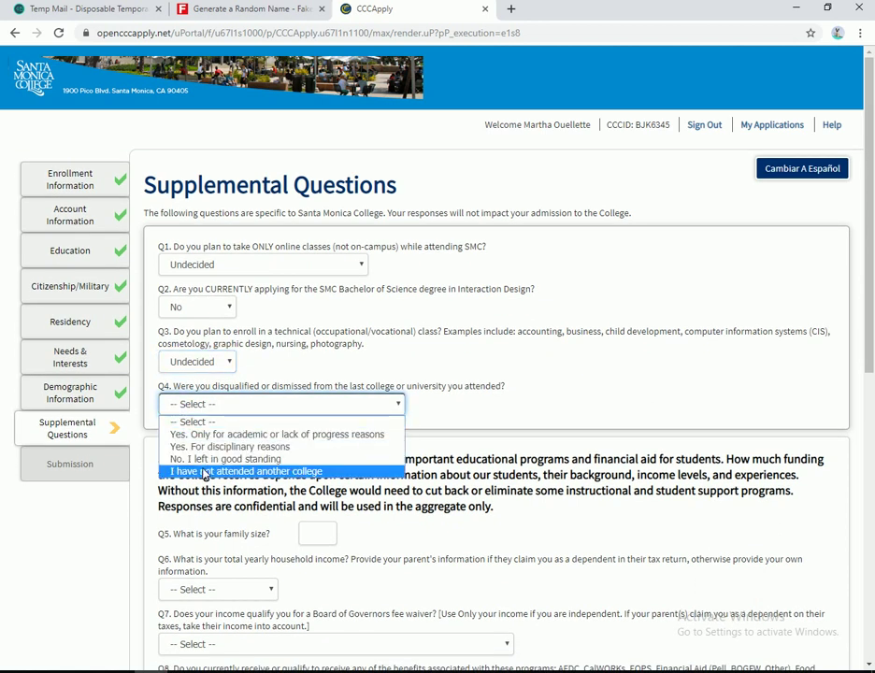
click(204, 472)
scroll(238, 451, down, 3)
key(Tab)
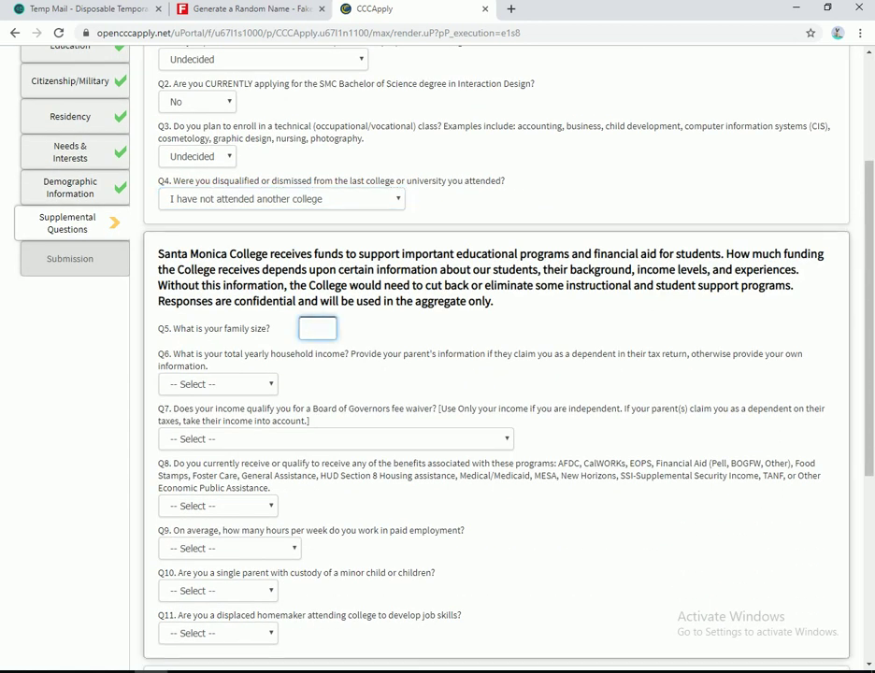
Answer Prefer not to answer for Q6 through Q10 (income, fee waiver, benefits, work hours, single parent)
click(225, 385)
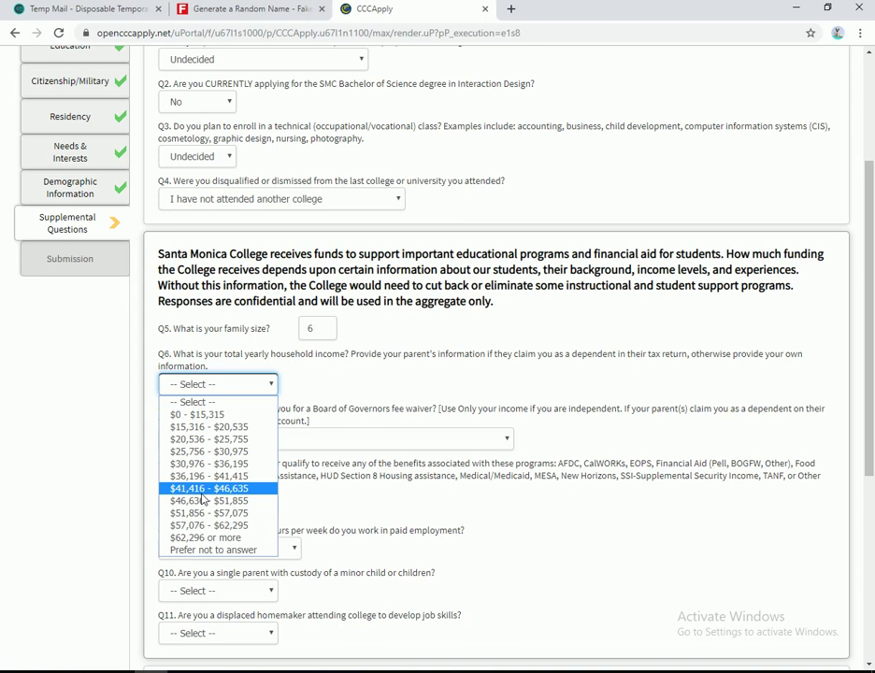
click(197, 550)
click(269, 439)
click(221, 554)
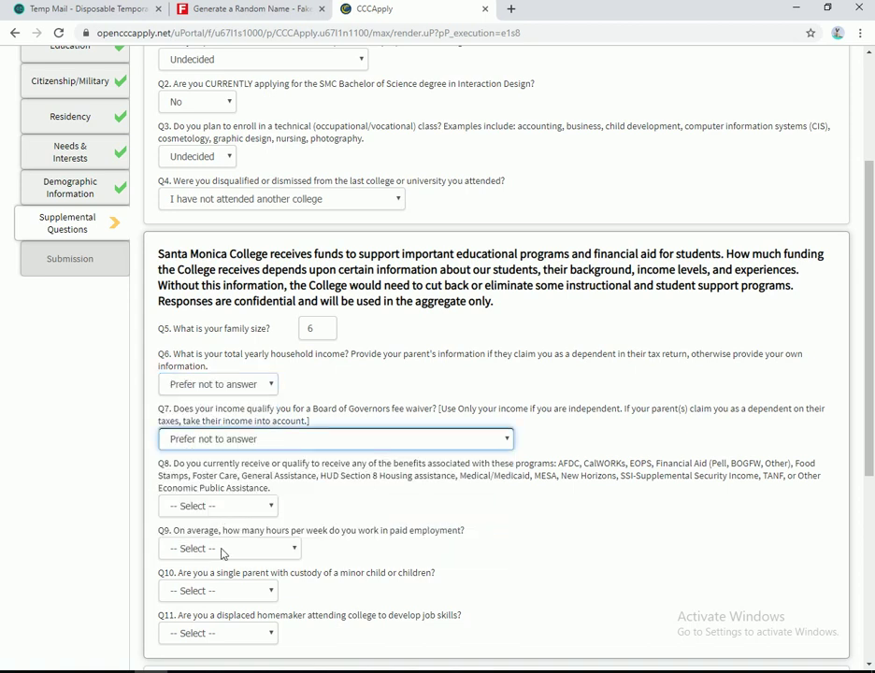
click(217, 506)
click(219, 560)
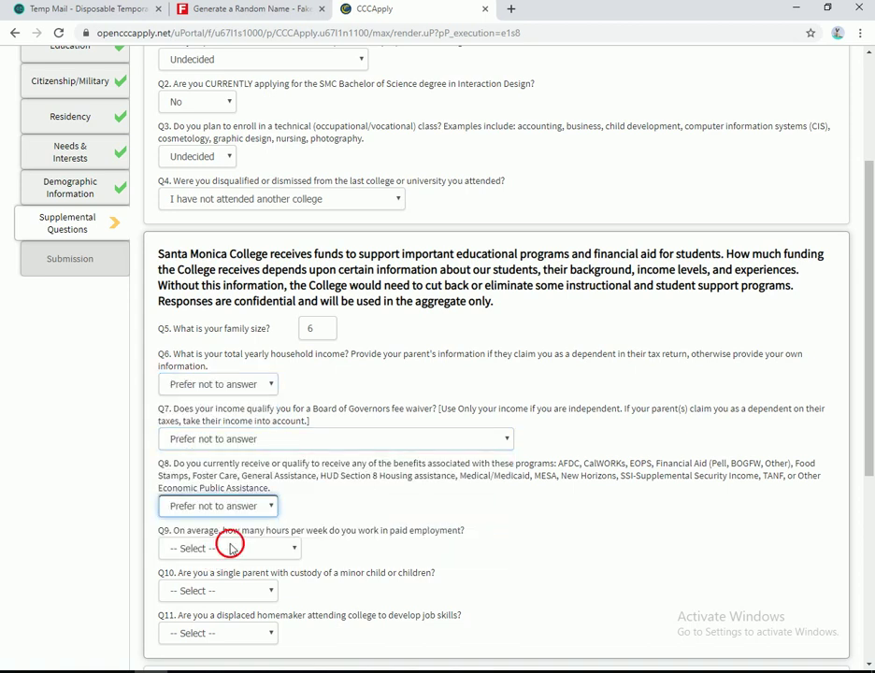
click(230, 548)
click(213, 653)
click(221, 591)
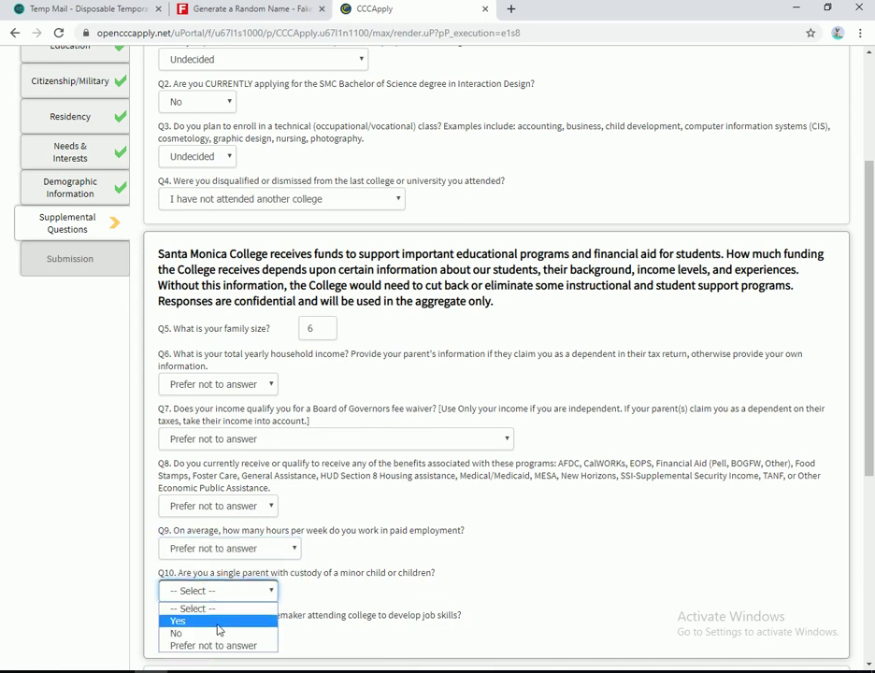
click(211, 645)
Answer Q11 Prefer not to answer, tick heard from family/friend, and save the supplemental answers
scroll(225, 598, down, 2)
scroll(229, 540, down, 1)
click(205, 428)
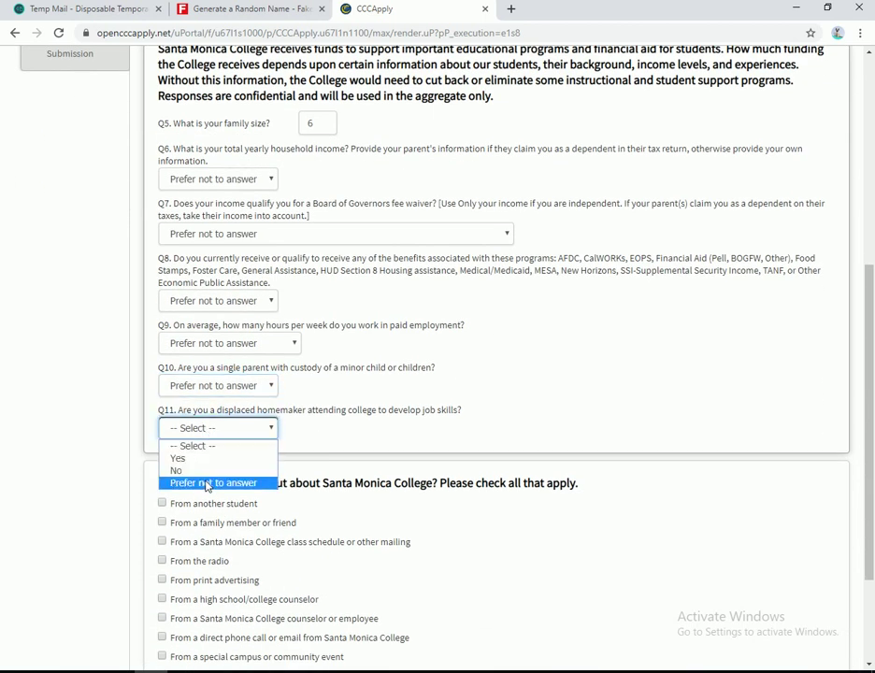
click(205, 482)
click(162, 522)
scroll(396, 539, down, 2)
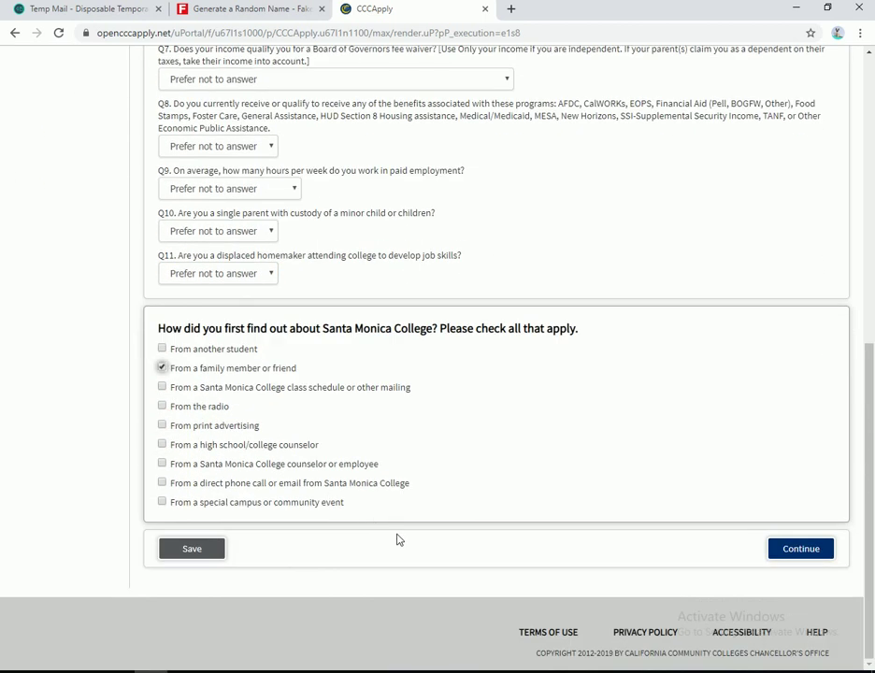
click(784, 552)
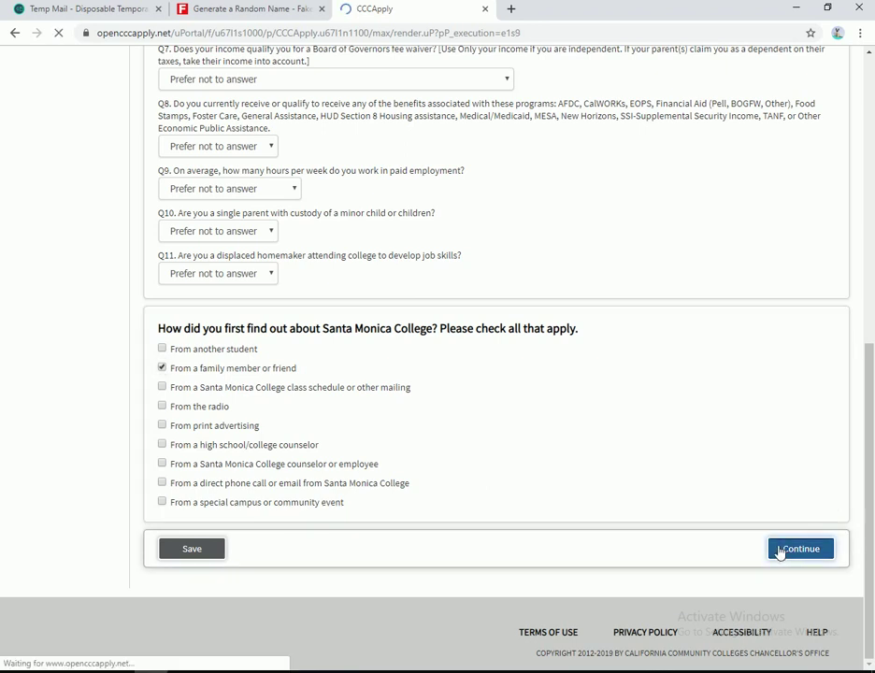
scroll(437, 374, down, 3)
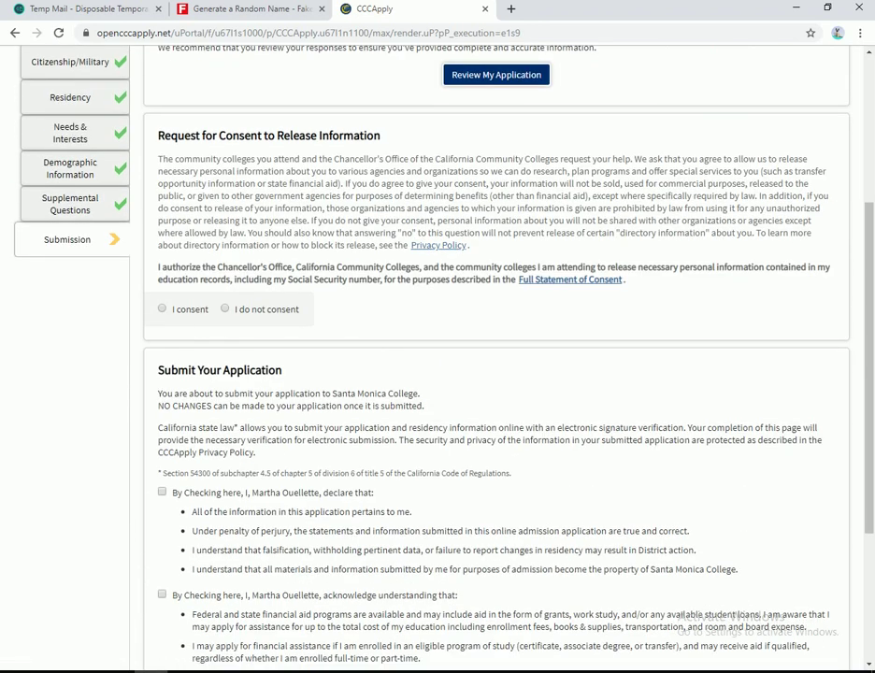
click(162, 309)
click(161, 492)
scroll(164, 492, down, 3)
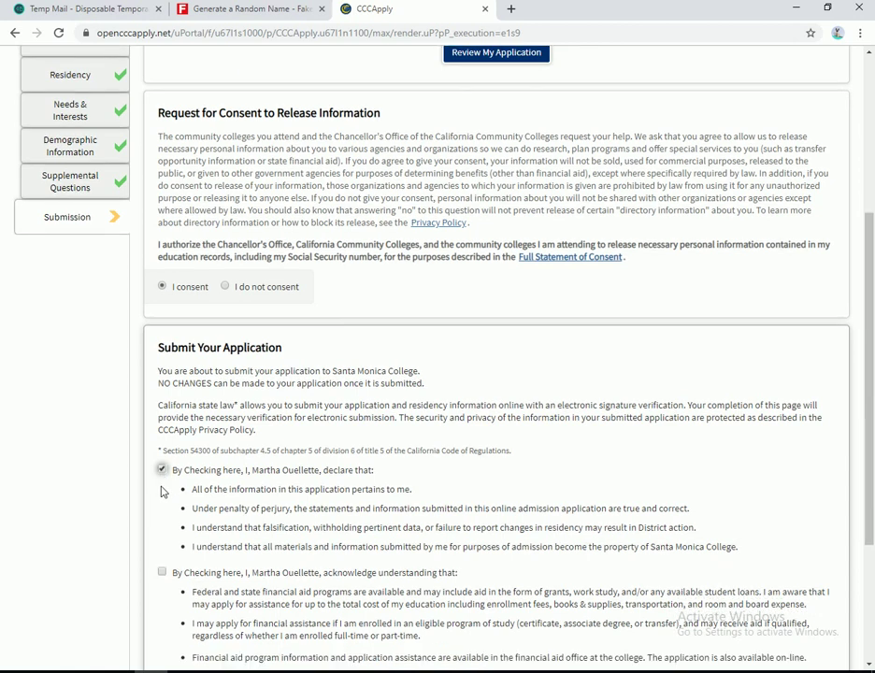
click(162, 390)
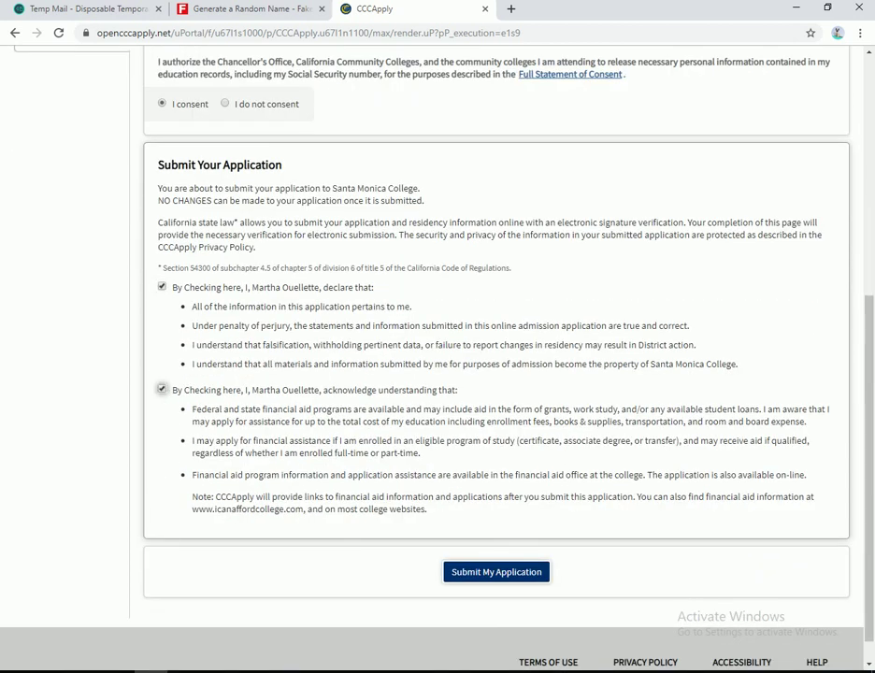
click(496, 573)
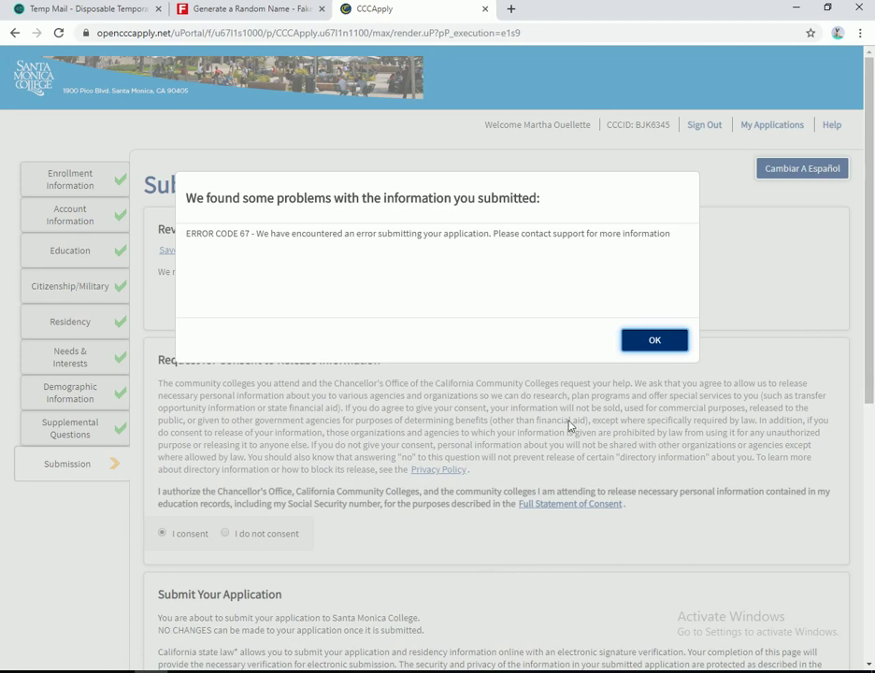
click(643, 340)
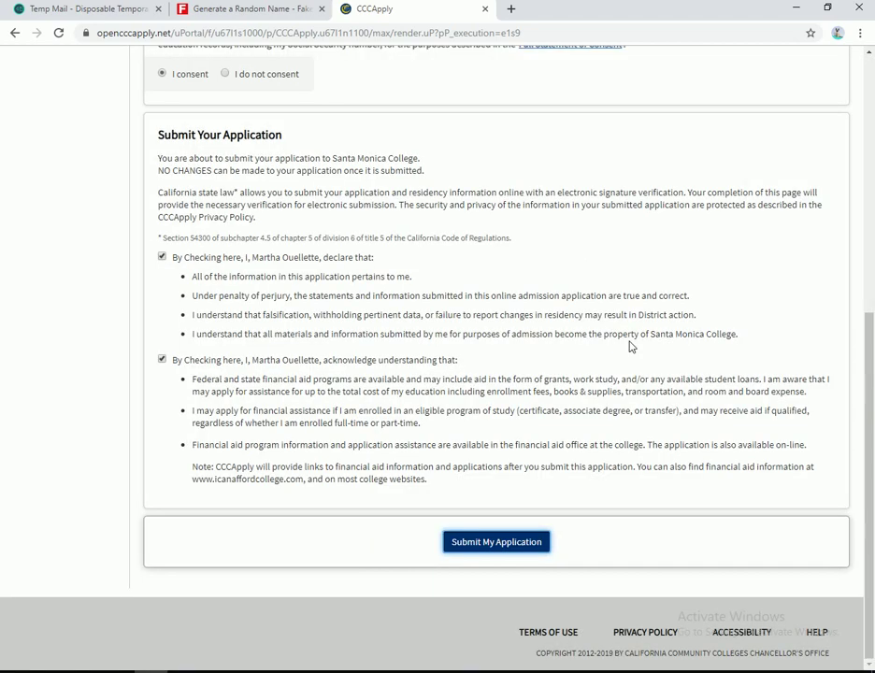
scroll(630, 347, up, 5)
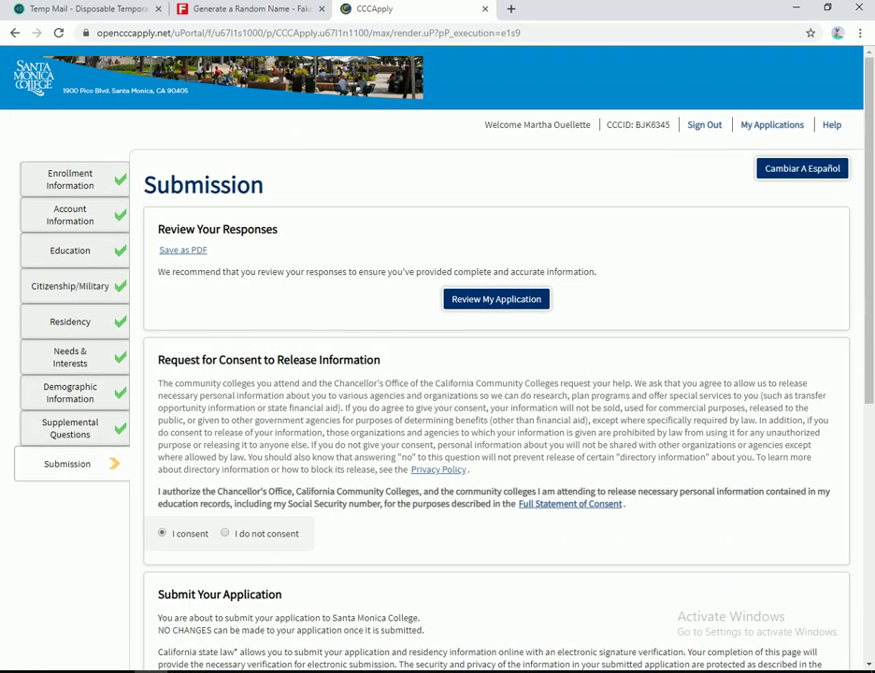
scroll(547, 410, down, 5)
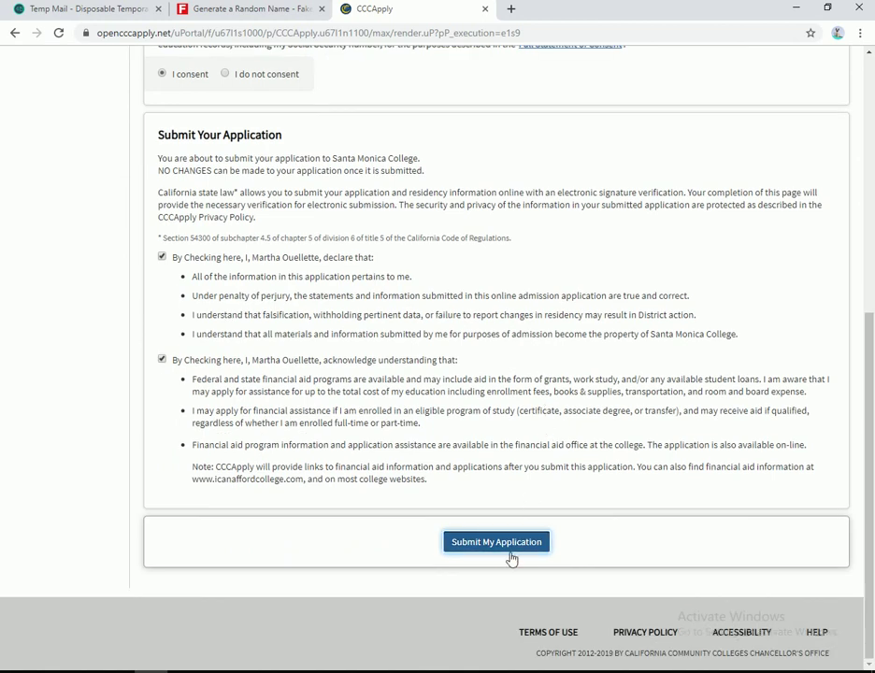
click(511, 551)
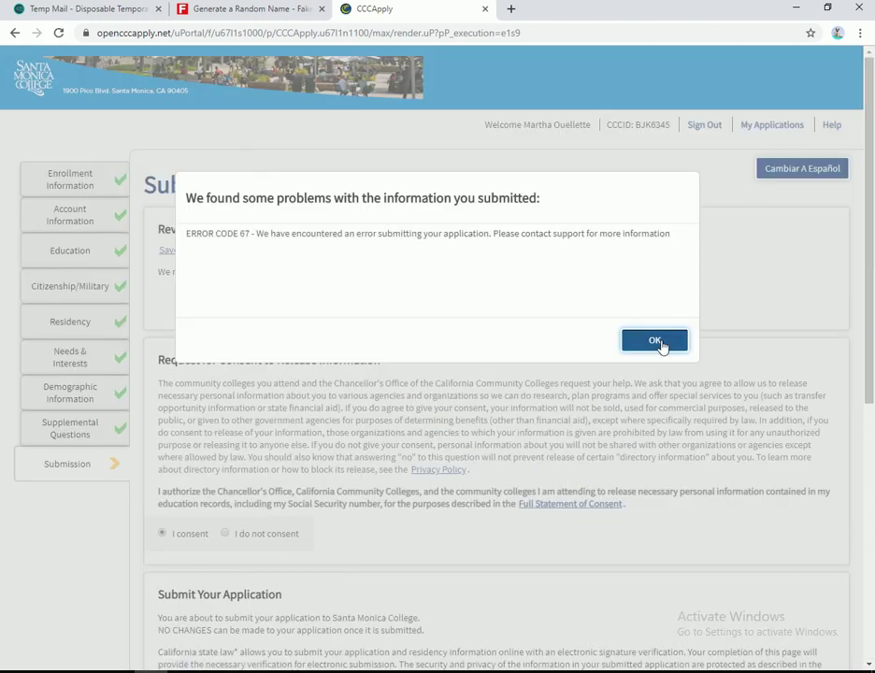
click(659, 344)
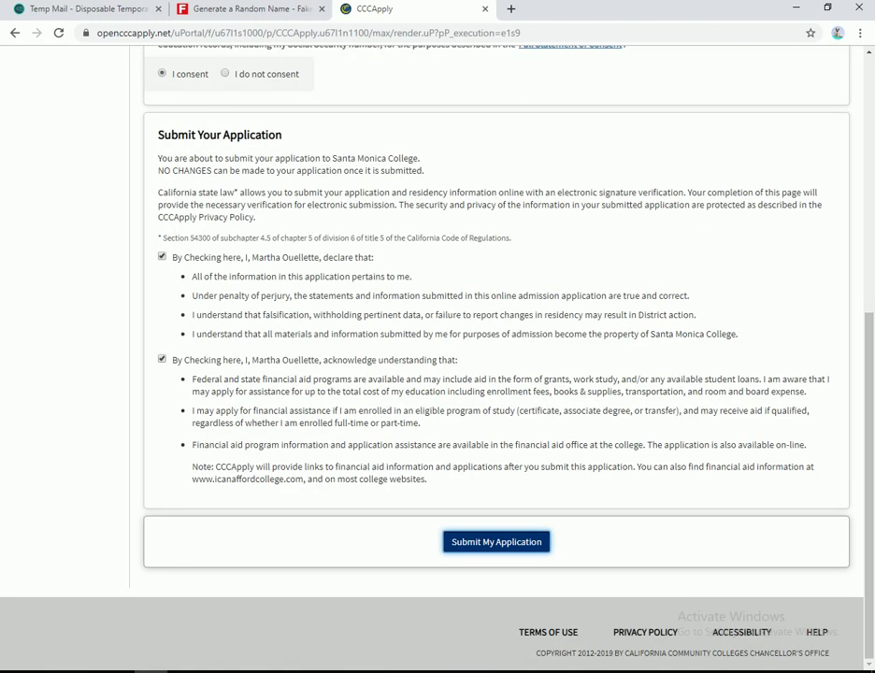
scroll(541, 365, up, 5)
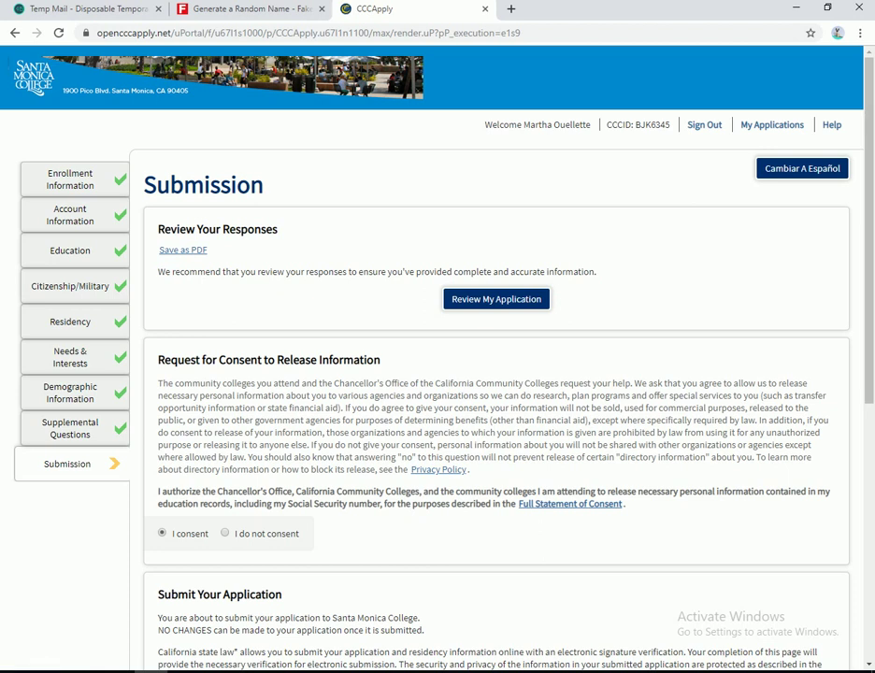
scroll(495, 374, down, 5)
Retry submitting the application, dismiss the ERROR CODE 67 message, and go to My Applications
click(477, 544)
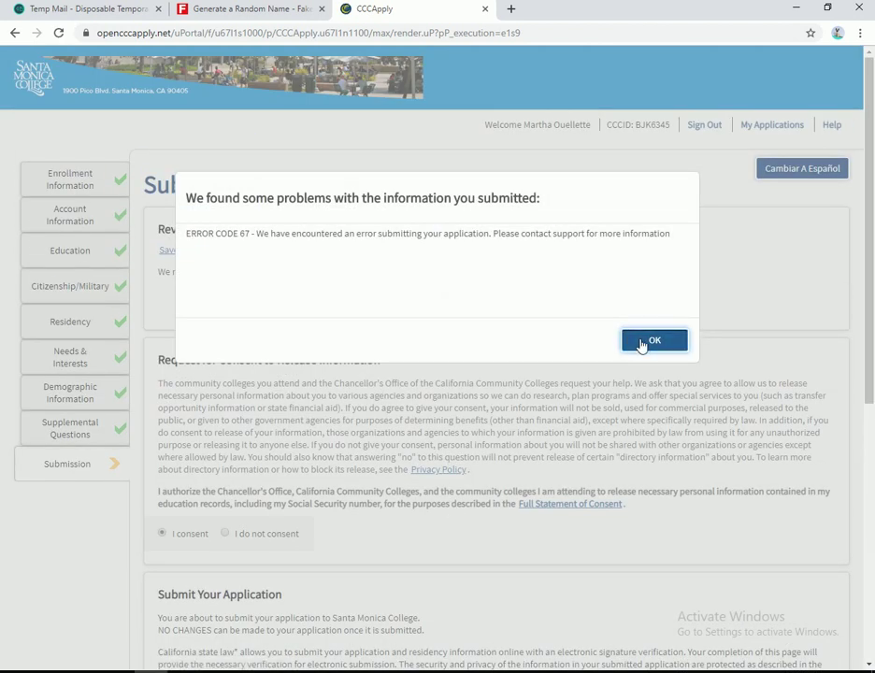
drag(186, 233, 669, 233)
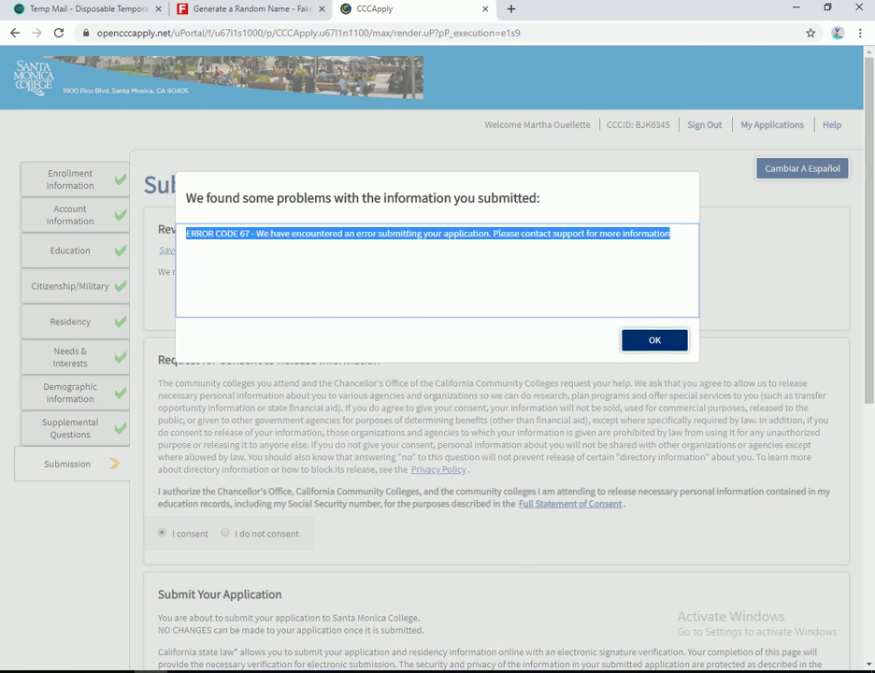
click(654, 341)
scroll(575, 385, up, 5)
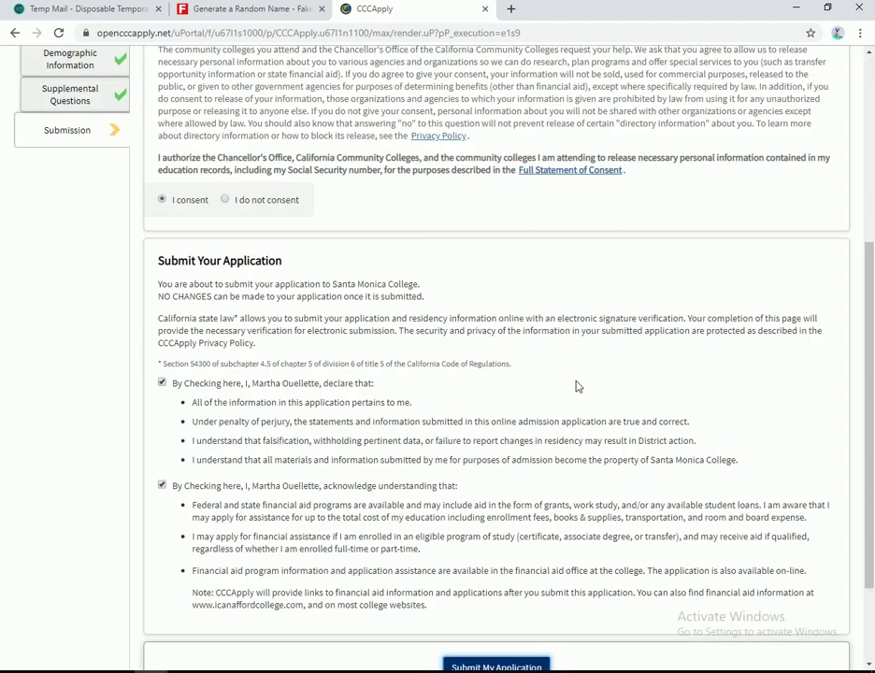
click(757, 131)
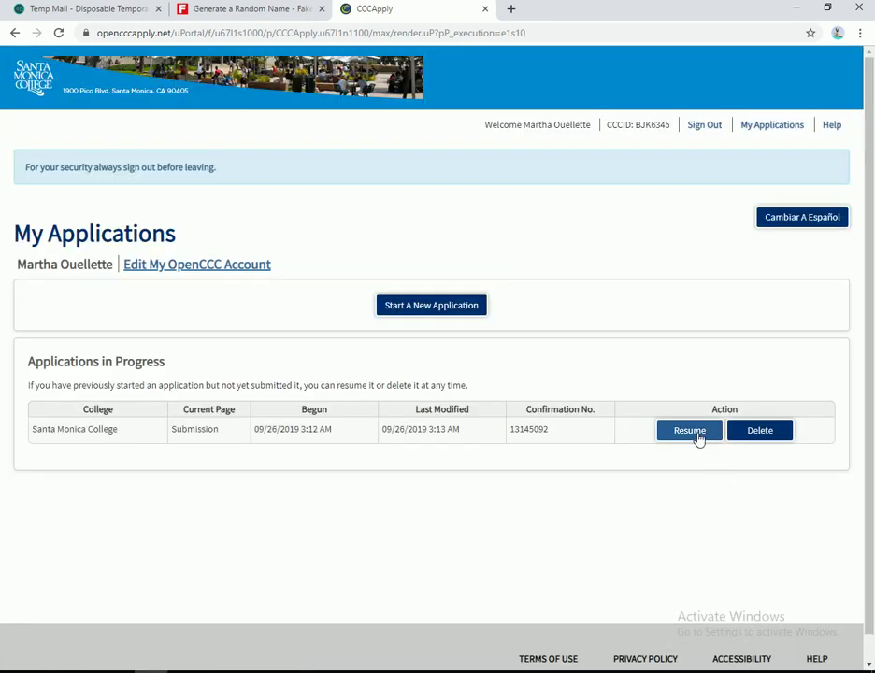
Delete the in-progress Santa Monica College application and start a brand new one
click(706, 432)
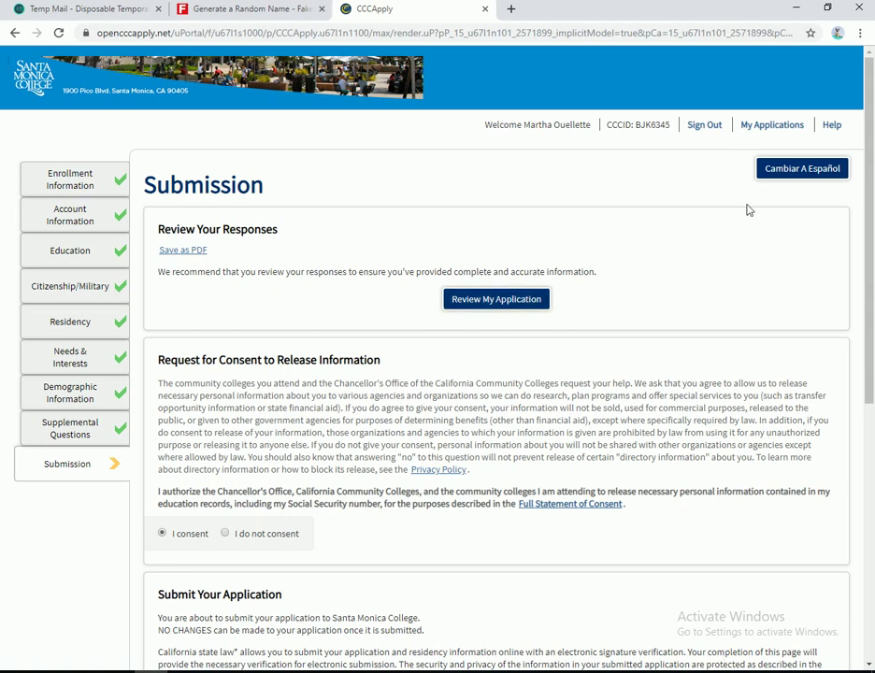
click(748, 124)
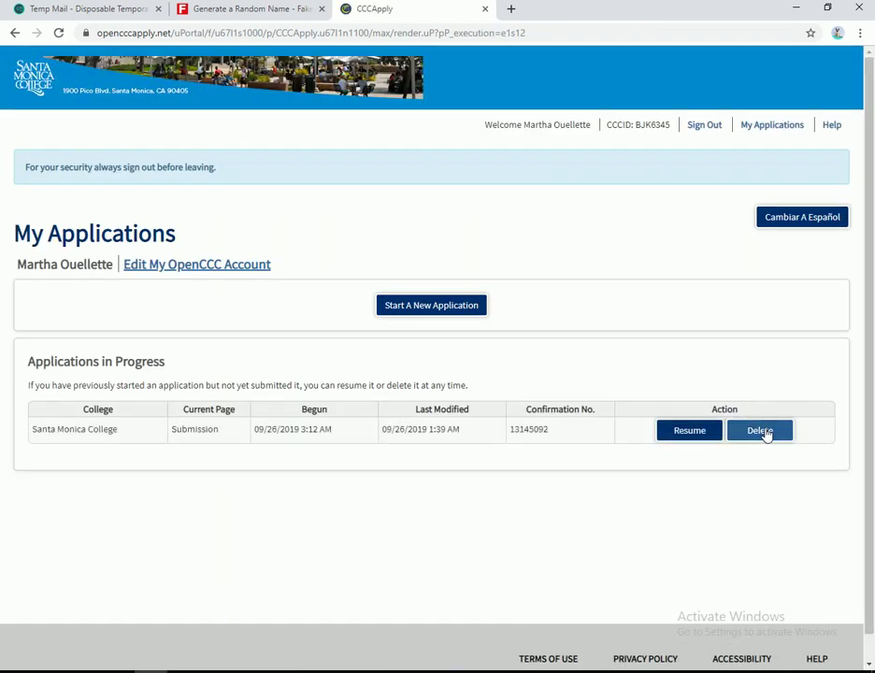
click(766, 433)
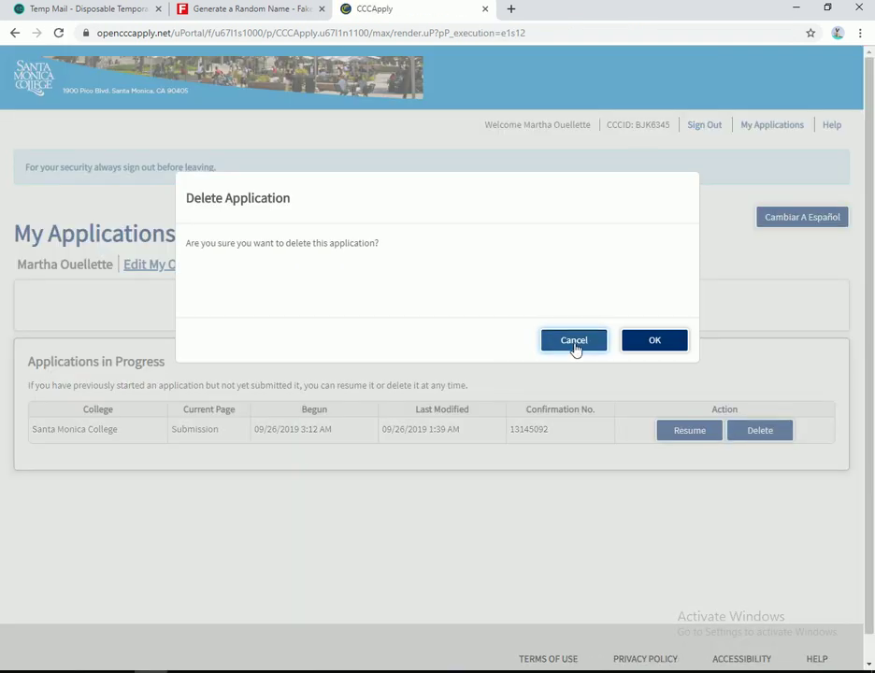
click(653, 340)
click(447, 306)
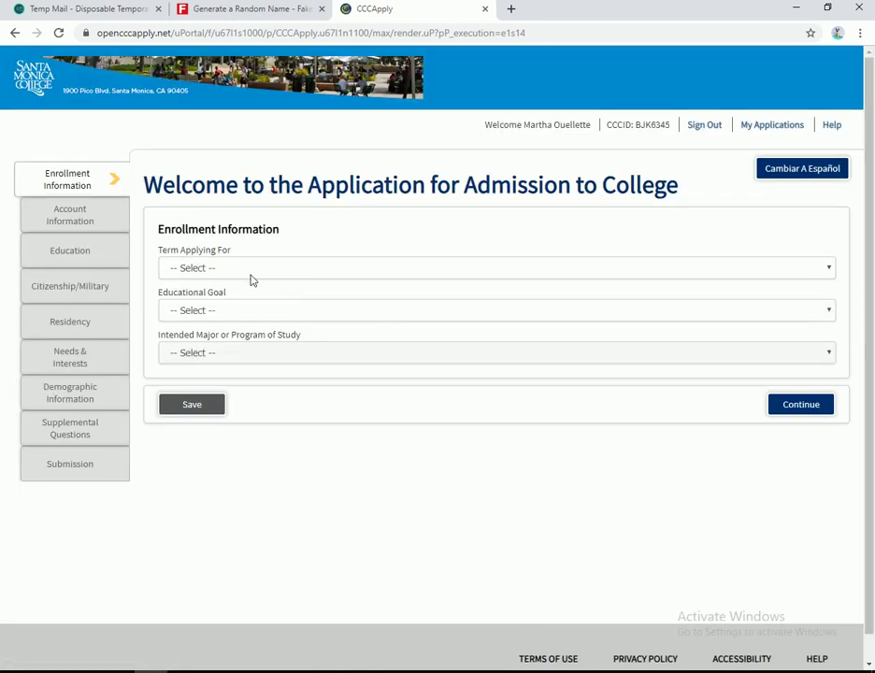
Choose Fall 2020, Undecided on goal, and Art History major, then save enrollment
click(249, 271)
click(218, 348)
click(246, 309)
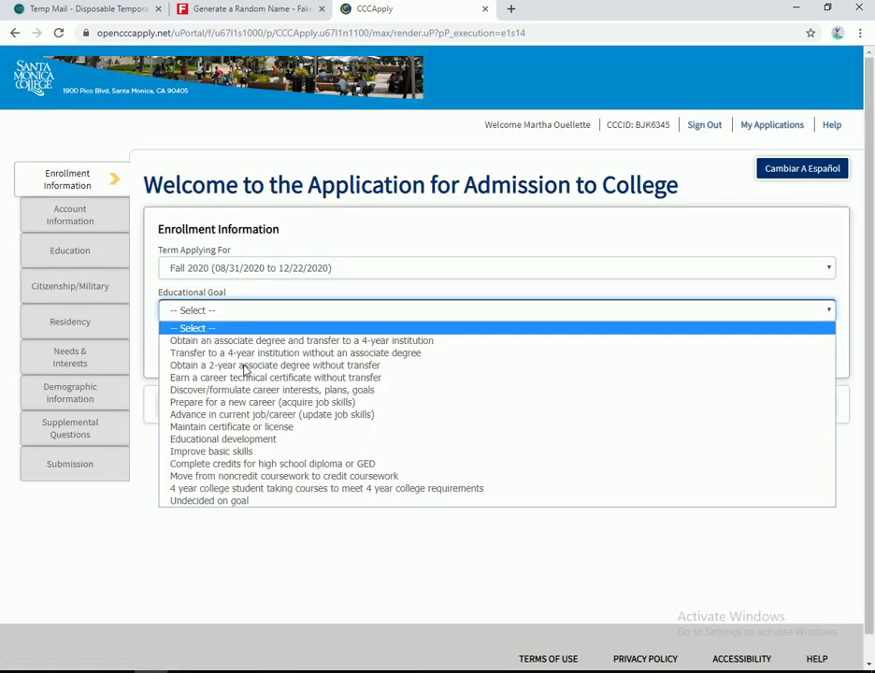
click(206, 502)
click(263, 353)
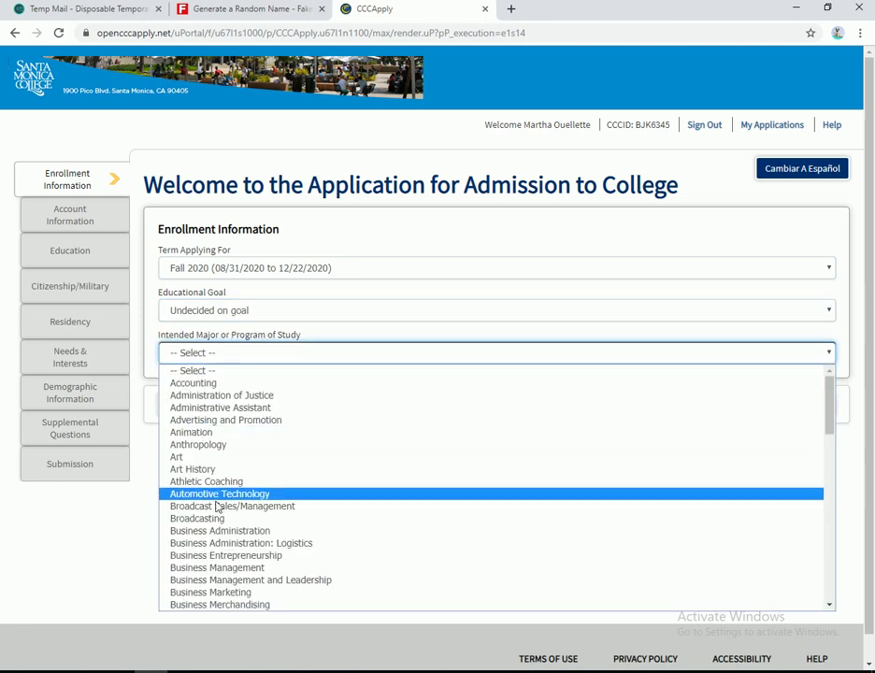
click(201, 469)
click(192, 405)
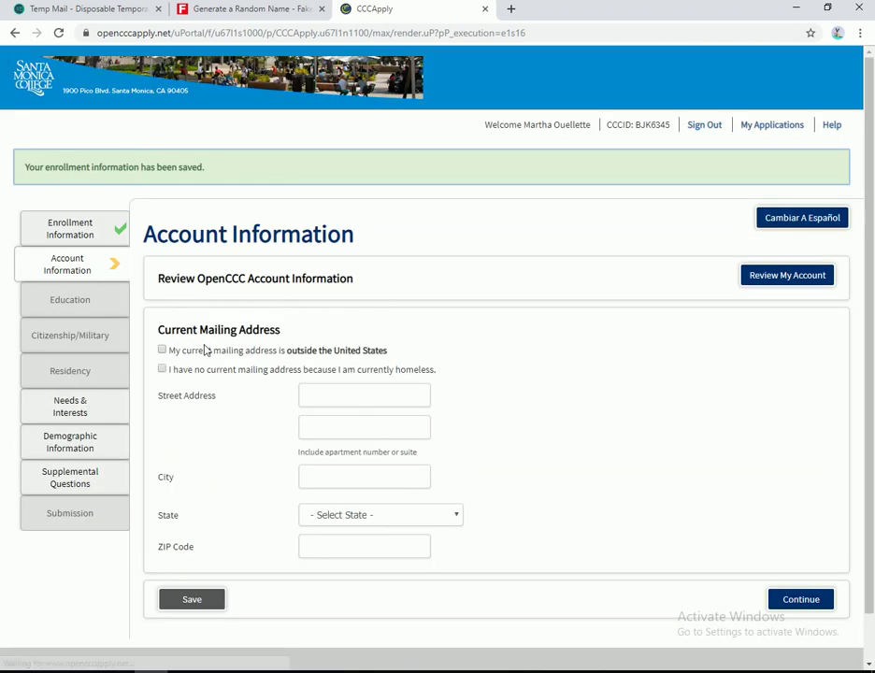
Check the homeless box, answer Yes to Confirm No Mailing Address, and save Account Information
click(162, 371)
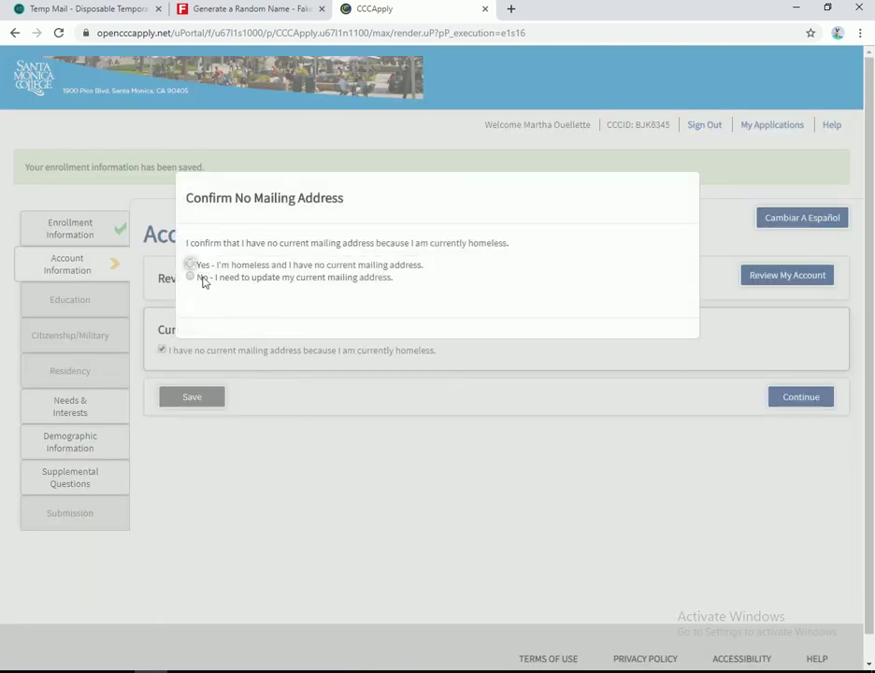
click(191, 266)
click(651, 344)
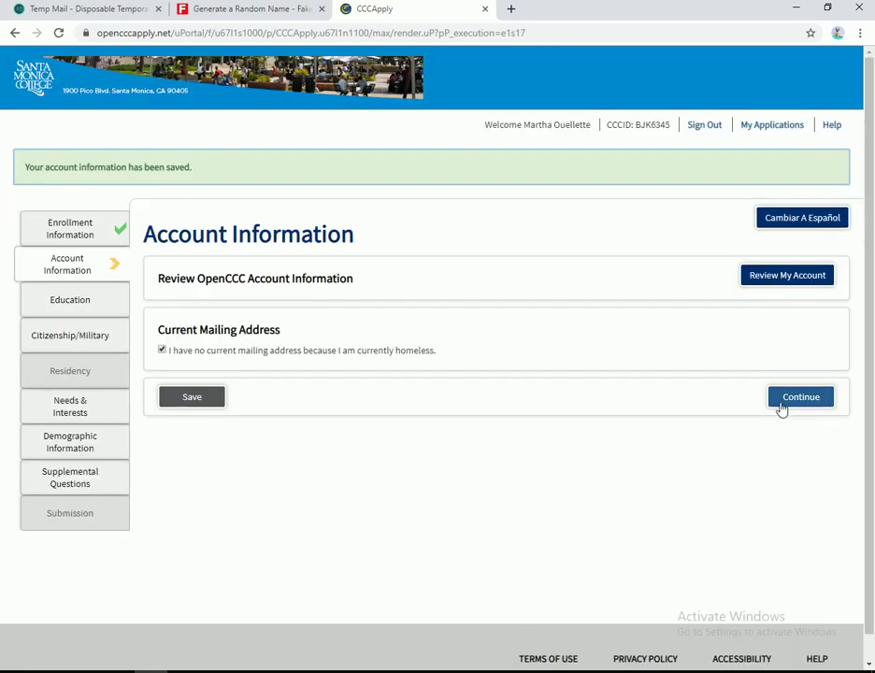
click(787, 400)
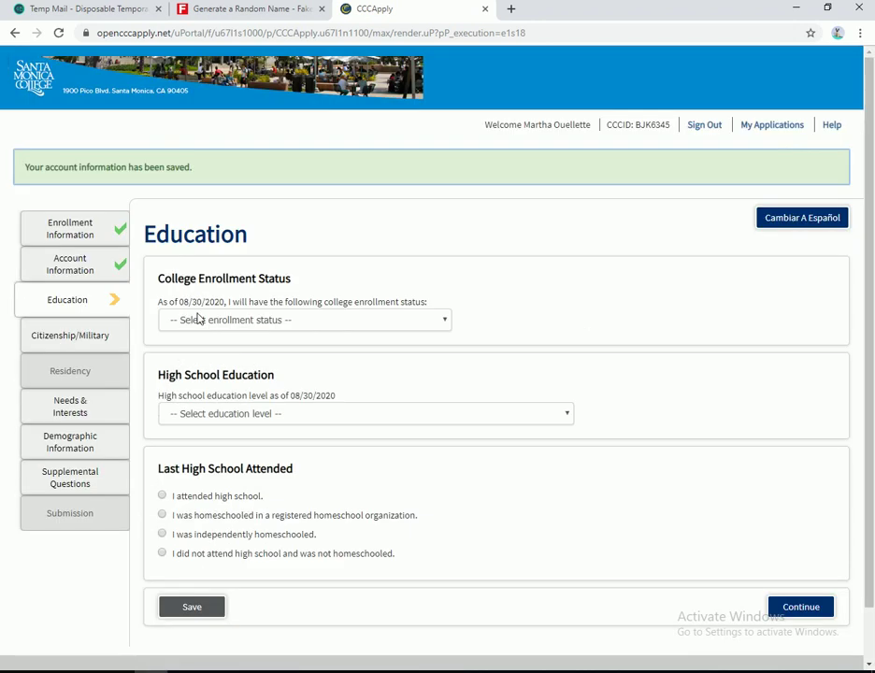
Save Education as first-time college student, Not a graduate, with no high school attended
click(195, 318)
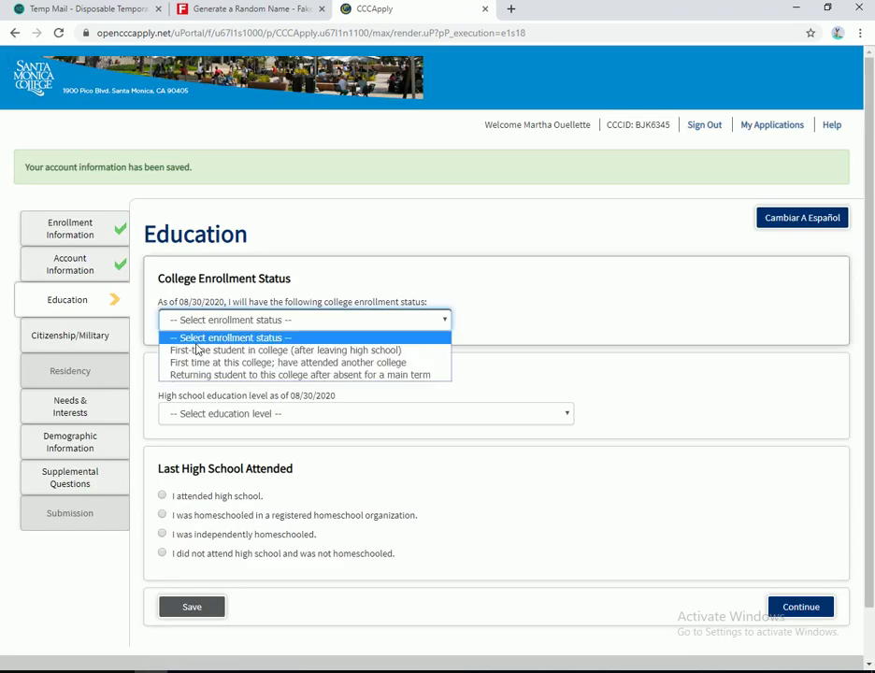
click(198, 349)
click(224, 415)
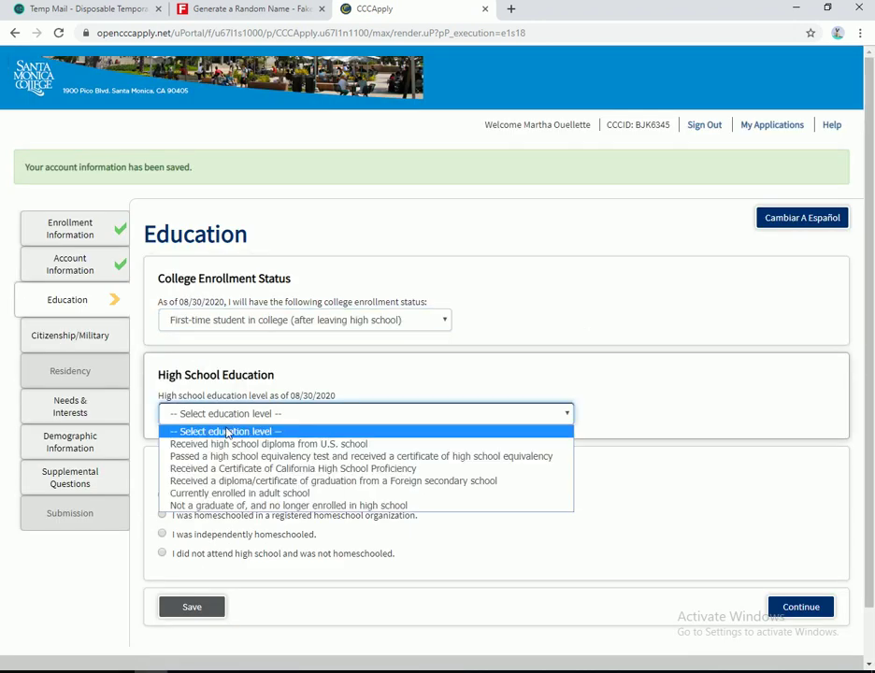
click(205, 504)
click(163, 505)
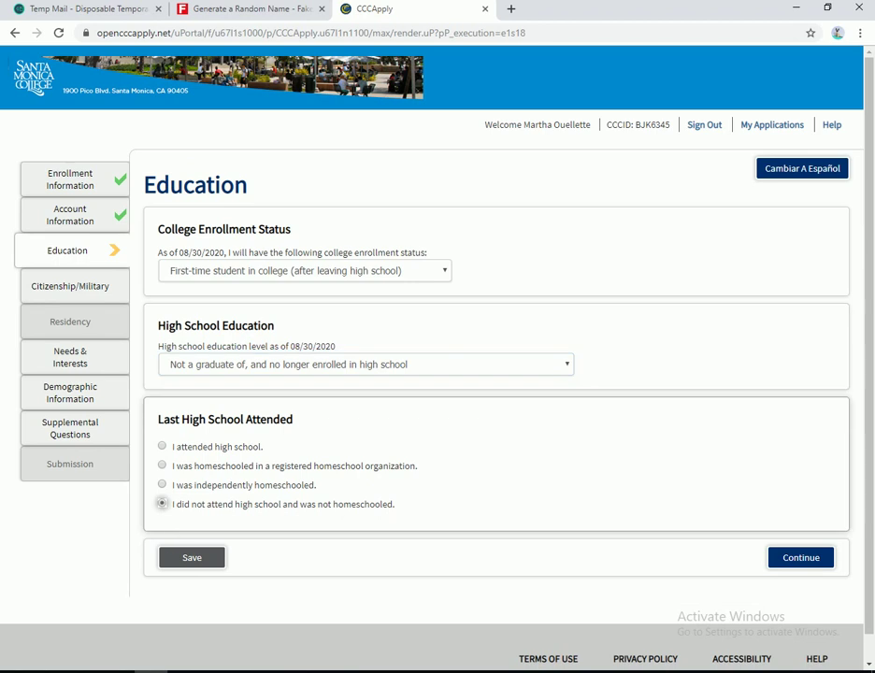
click(192, 558)
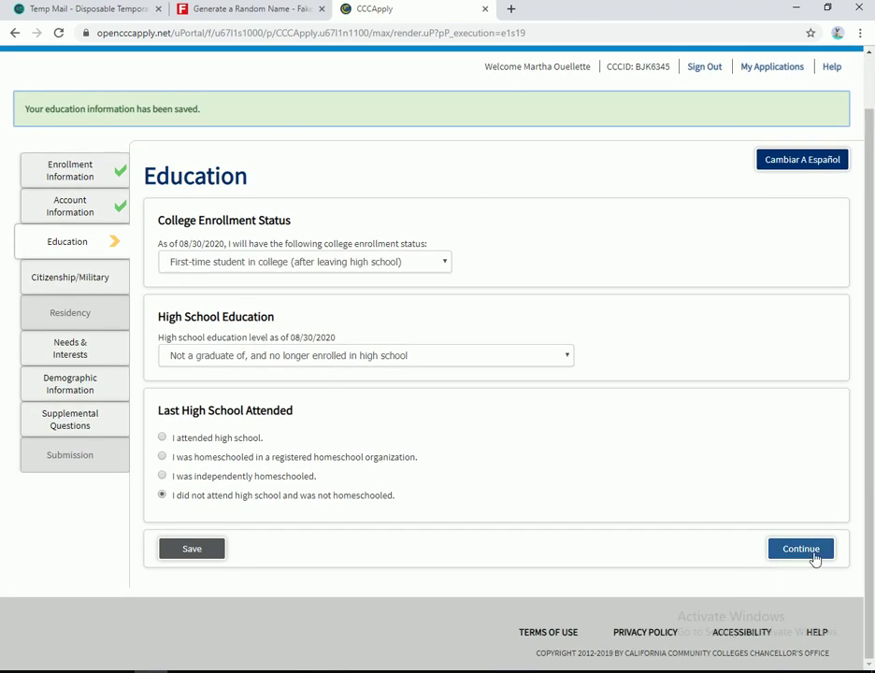
click(810, 556)
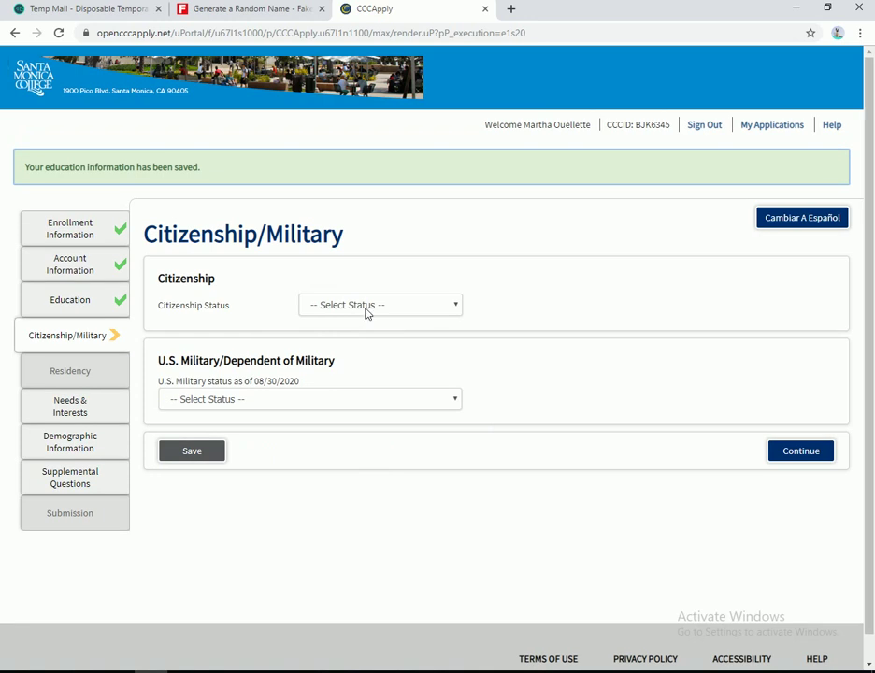
Save citizenship as U.S. Citizen and military as None apply to me, then answer Yes to continuous California residence
click(365, 306)
click(332, 335)
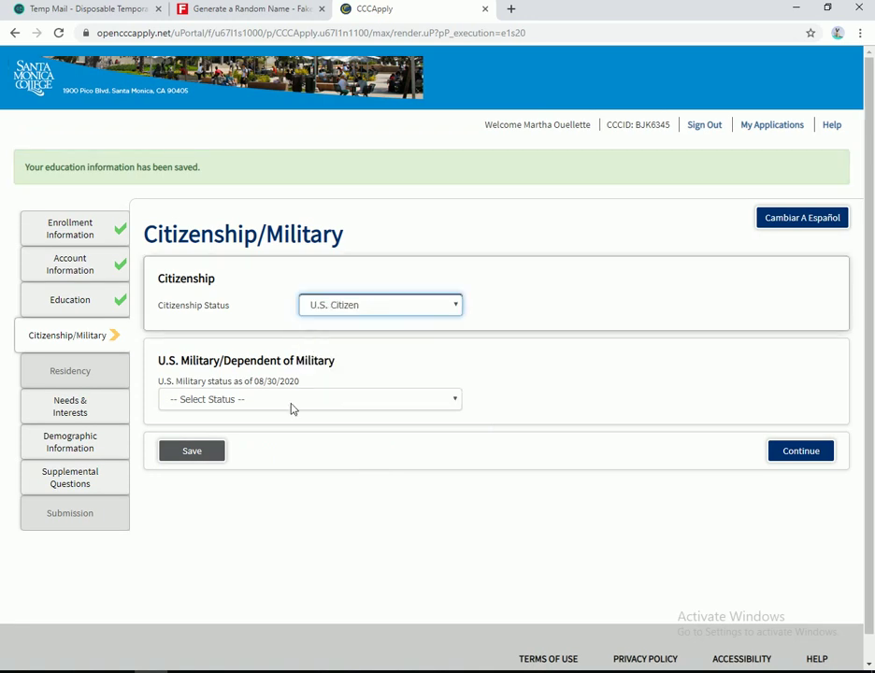
click(285, 399)
click(267, 435)
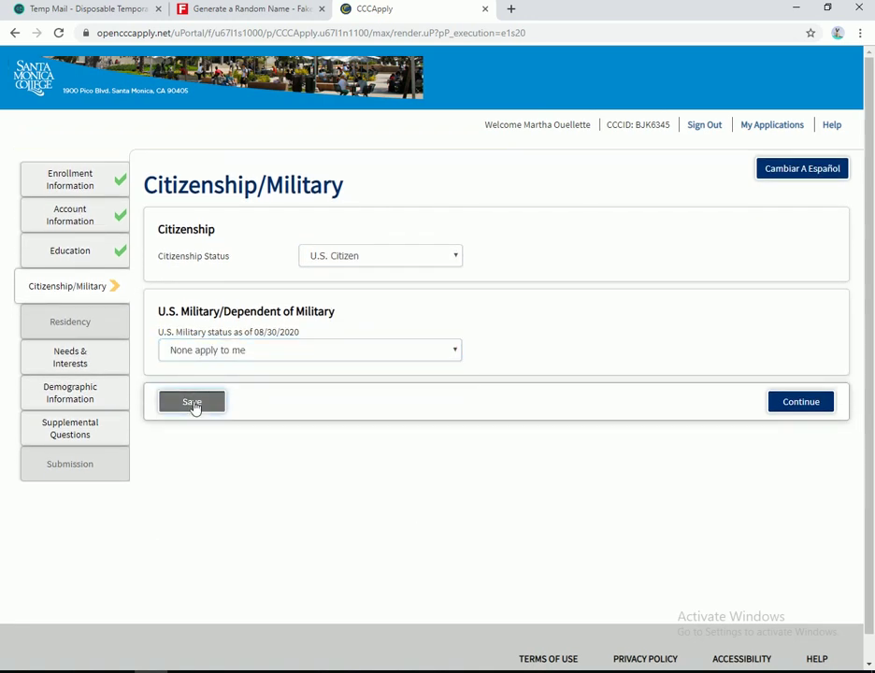
click(194, 408)
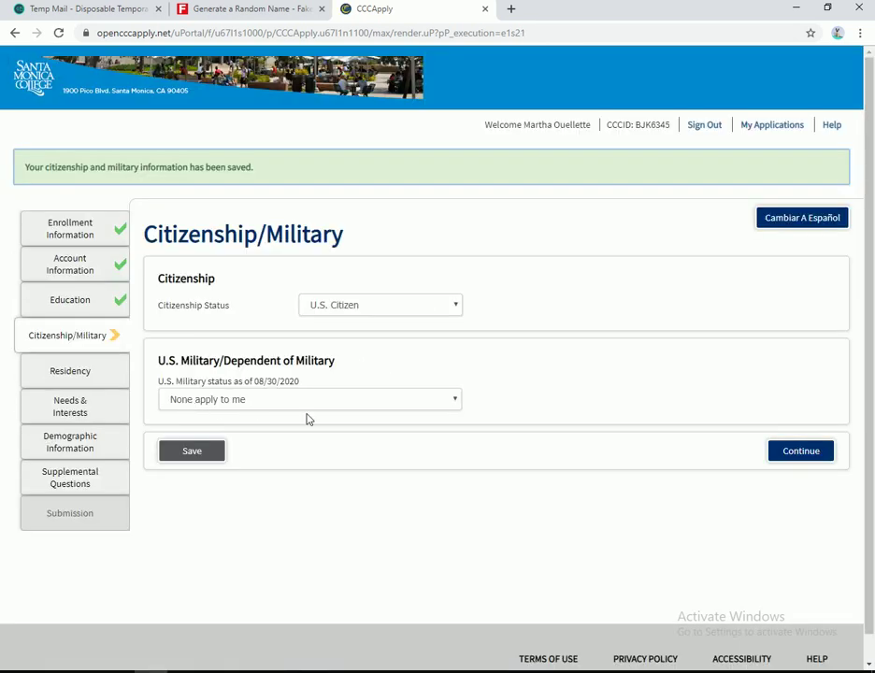
click(785, 449)
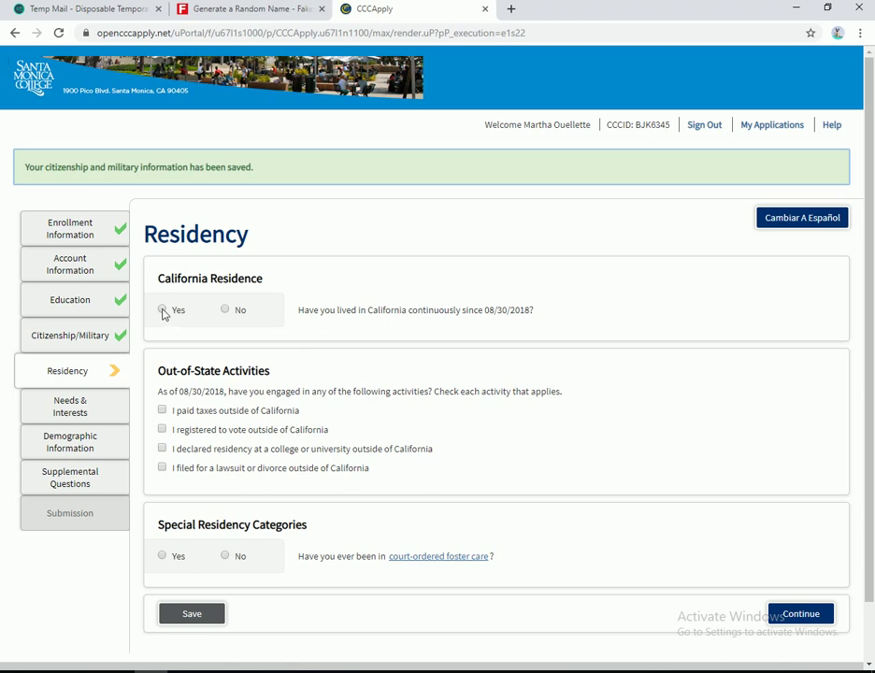
click(163, 310)
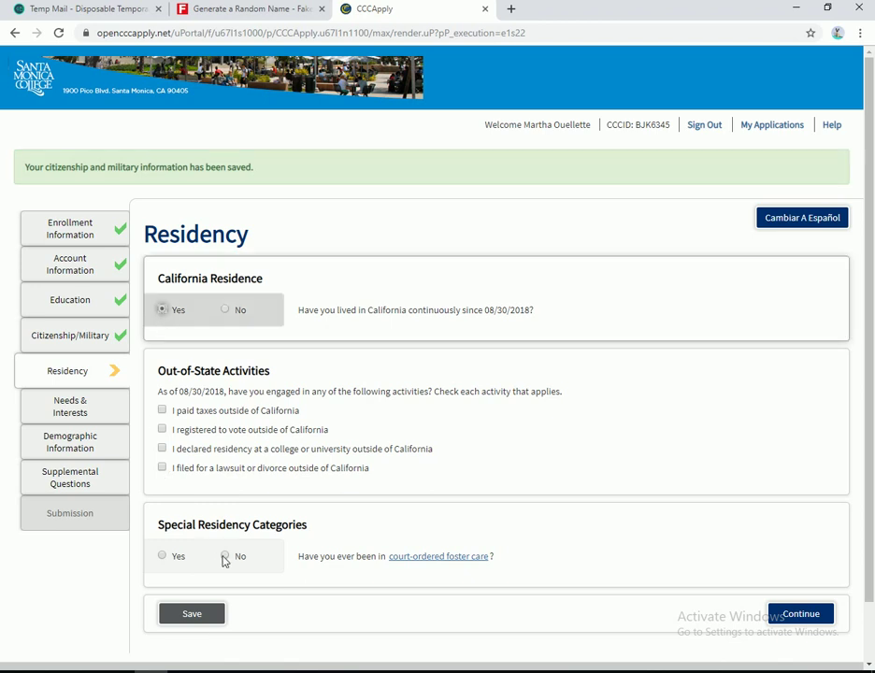